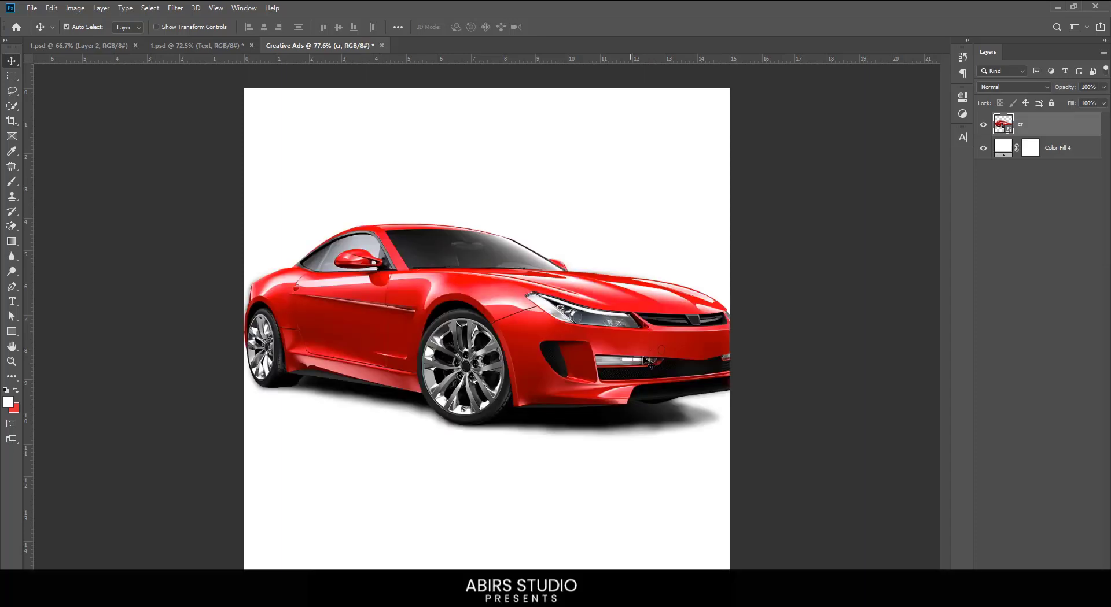
# - Shift the red car down toward the lower left of the white poster
pyautogui.moveTo(660, 355)
pyautogui.mouseDown()
pyautogui.moveTo(601, 387)
pyautogui.moveTo(604, 403)
pyautogui.mouseUp()
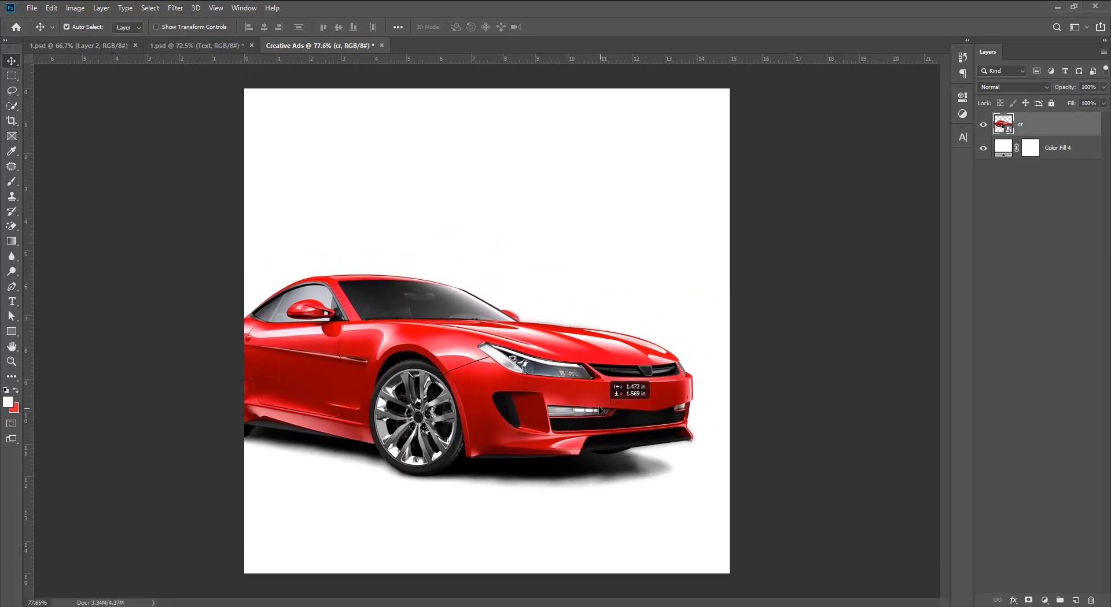
pyautogui.moveTo(604, 404); pyautogui.dragTo(600, 407)
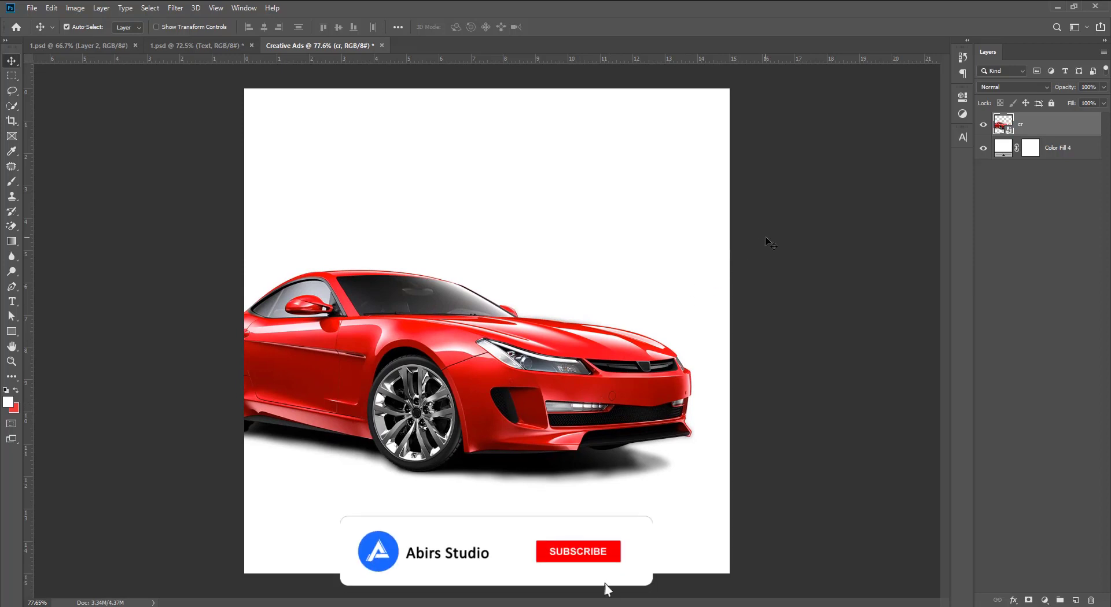
pyautogui.click(807, 327)
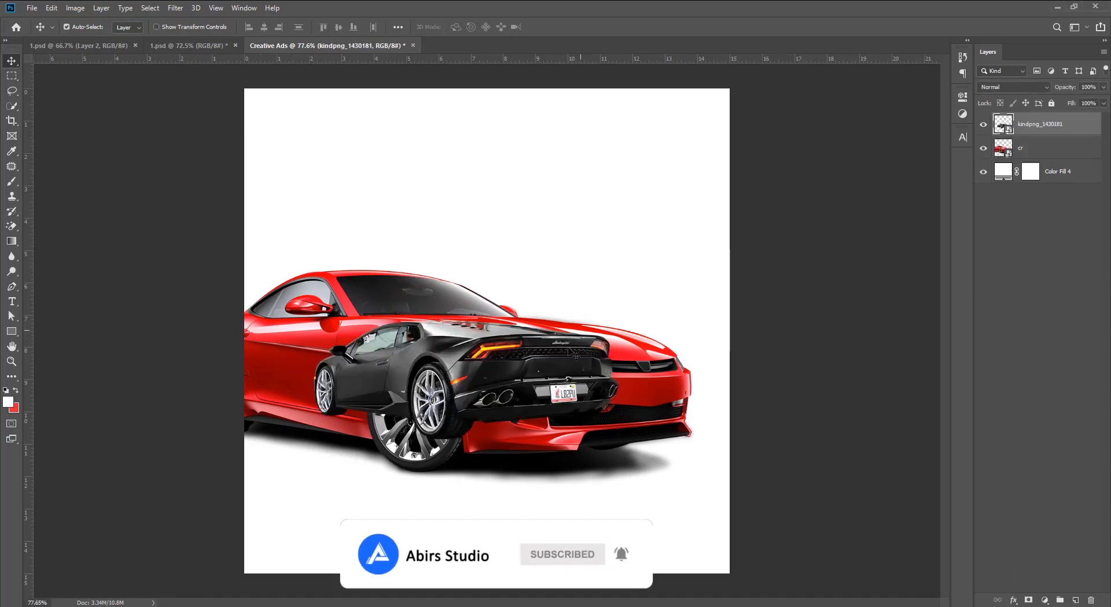
# - Stack the black sports car beneath the red car, placed up against the right edge at about 86.7%
pyautogui.moveTo(578, 376); pyautogui.dragTo(640, 342)
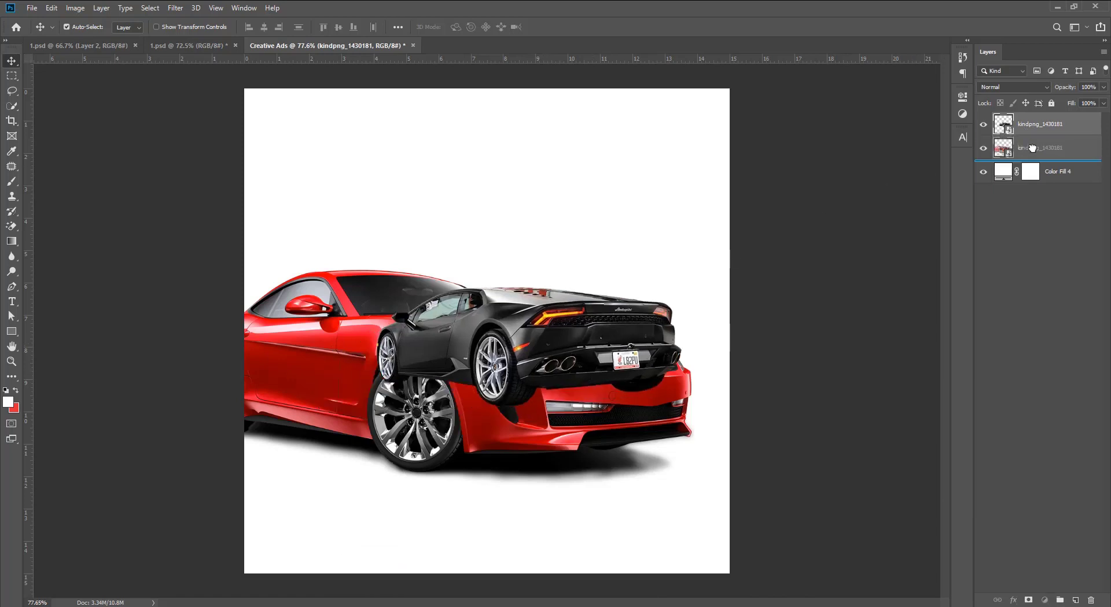
pyautogui.moveTo(1025, 132); pyautogui.dragTo(1024, 161)
pyautogui.moveTo(615, 362); pyautogui.dragTo(752, 330)
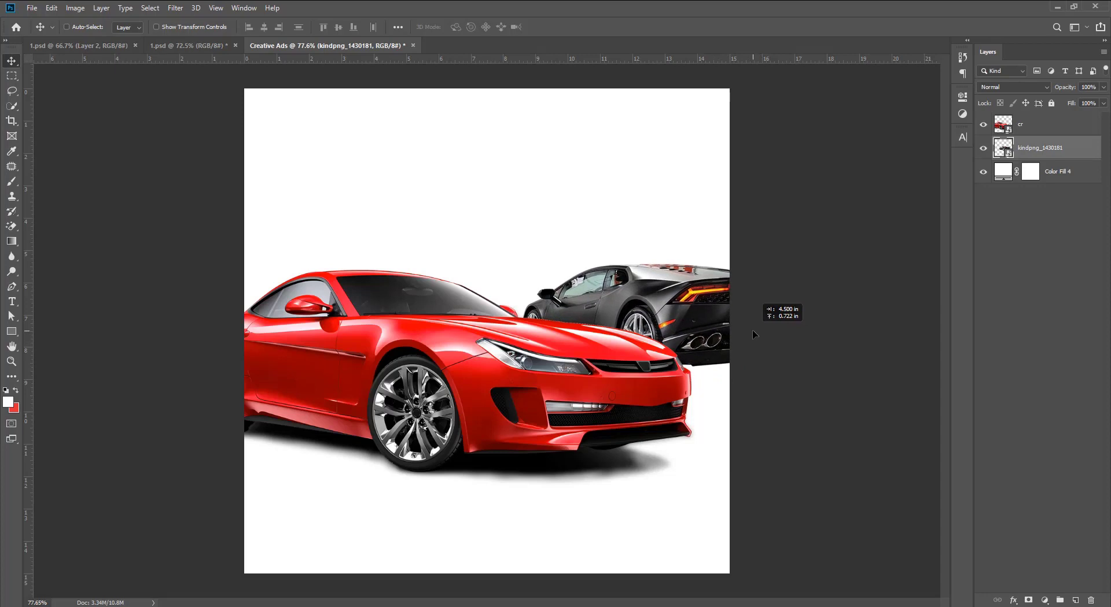
pyautogui.moveTo(753, 331); pyautogui.dragTo(763, 328)
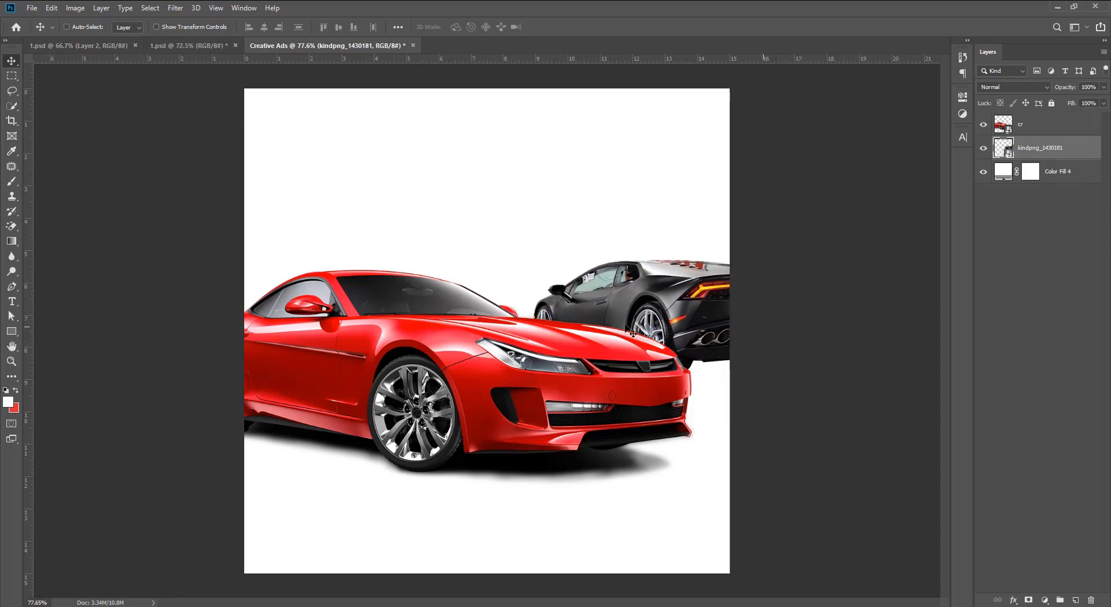
pyautogui.hotkey('ctrl', 't')
pyautogui.moveTo(579, 306); pyautogui.dragTo(580, 302)
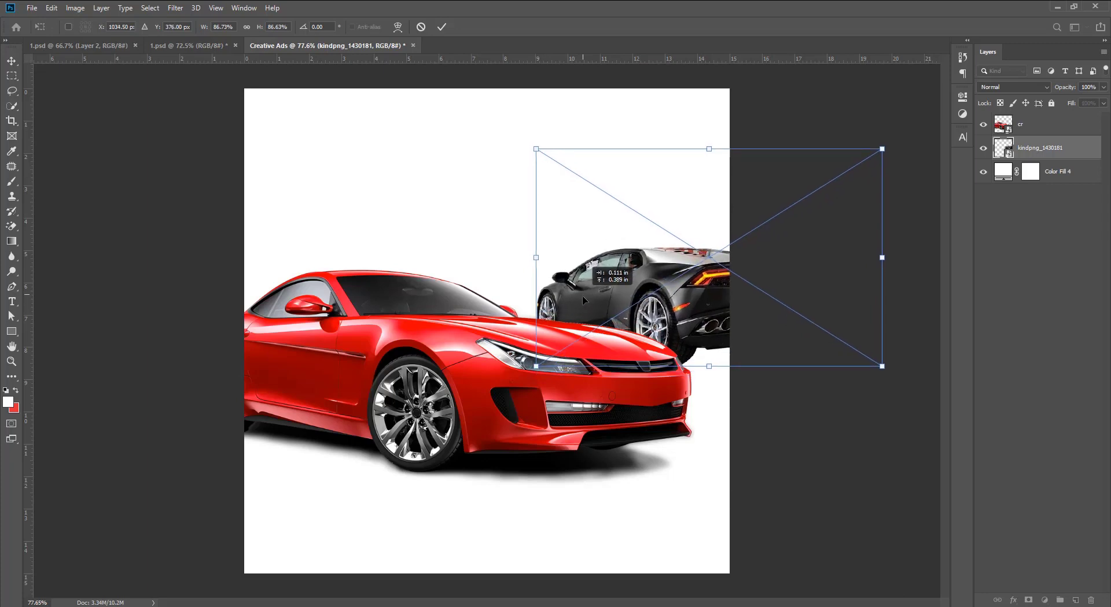
pyautogui.press('Return')
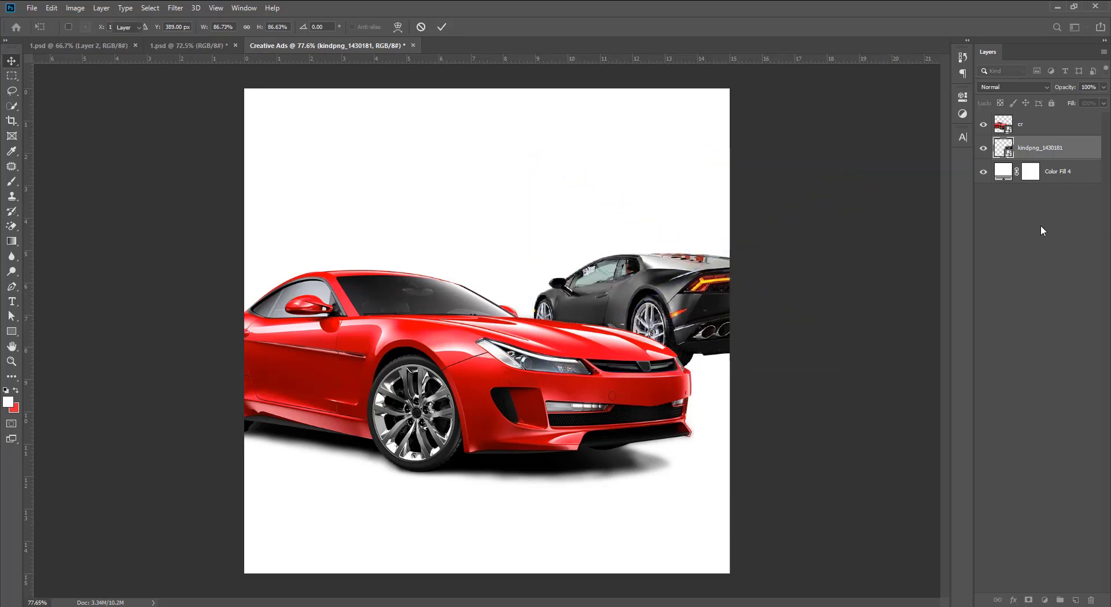
# - Fill the background with dark grey 393737 and paste the blue smoke image just above it
pyautogui.click(998, 173)
pyautogui.doubleClick(1003, 173)
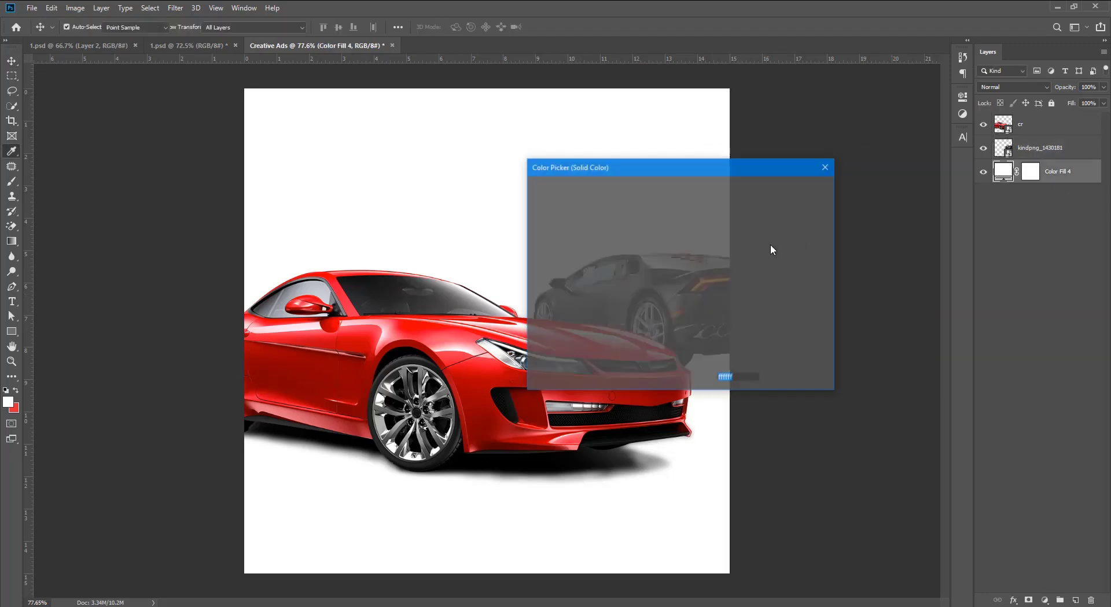
pyautogui.write('393737')
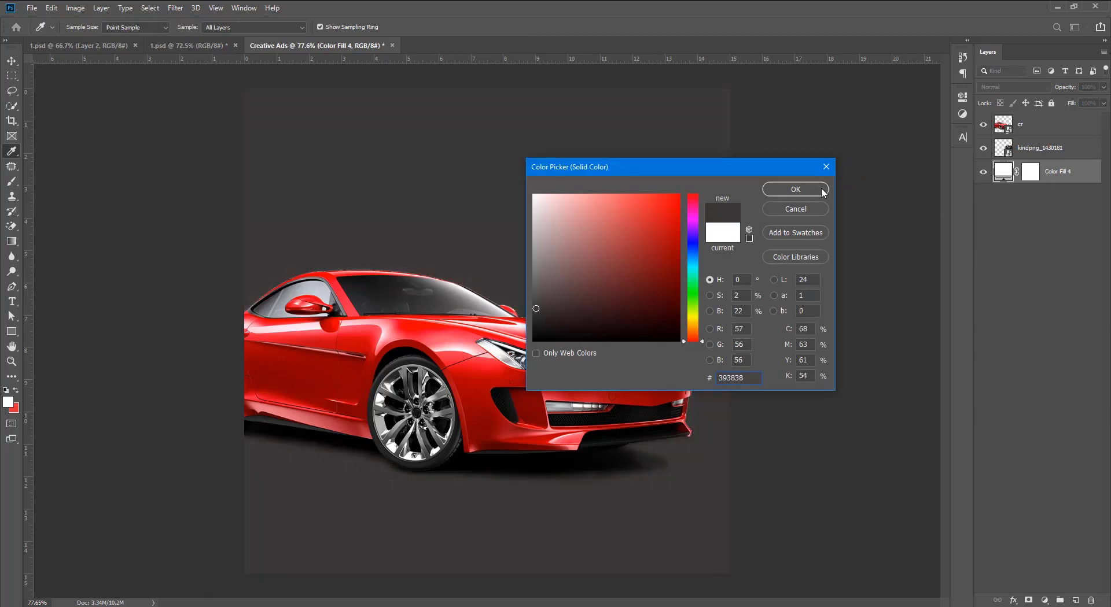
pyautogui.click(823, 191)
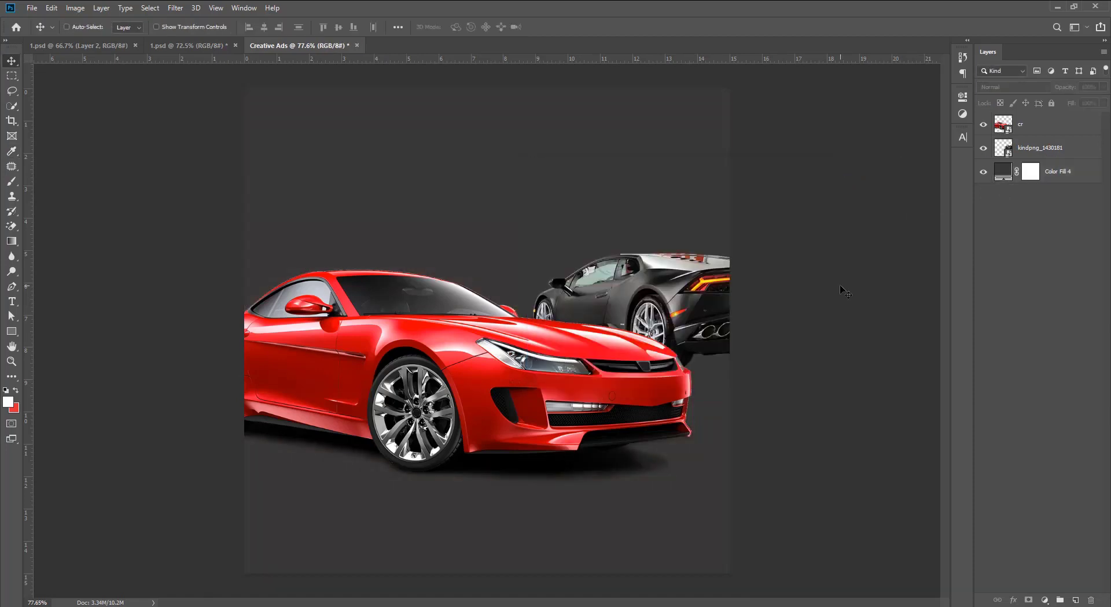
pyautogui.hotkey('ctrl', 'v')
pyautogui.moveTo(1065, 131); pyautogui.dragTo(1053, 184)
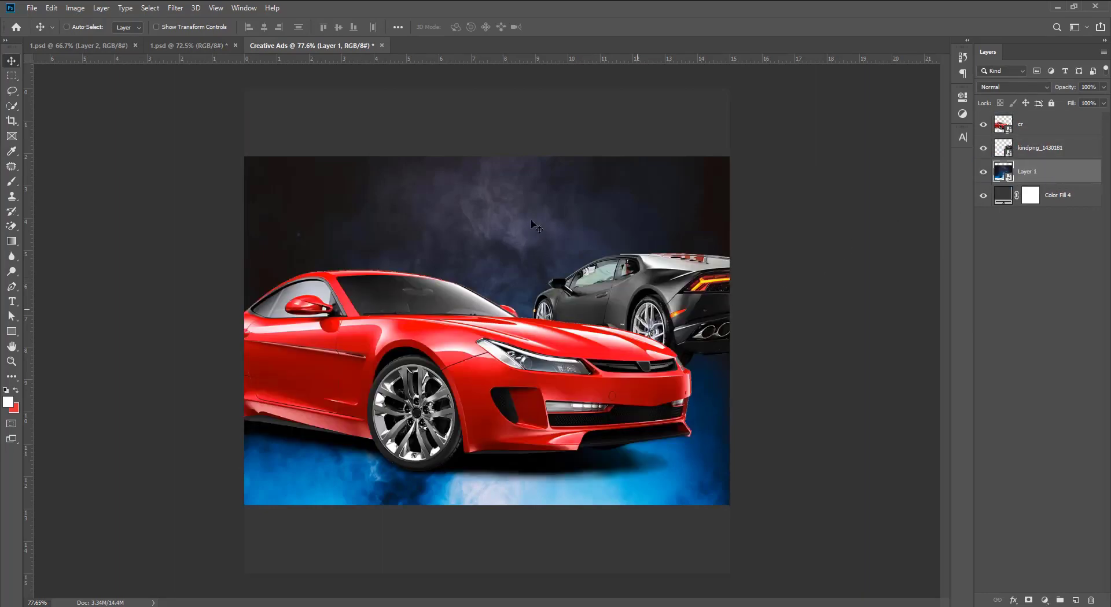
# - Raise the blue smoke layer to cover the poster's top, then add a new layer
pyautogui.hotkey('ctrl', 't')
pyautogui.moveTo(526, 231); pyautogui.dragTo(528, 186)
pyautogui.press('Return')
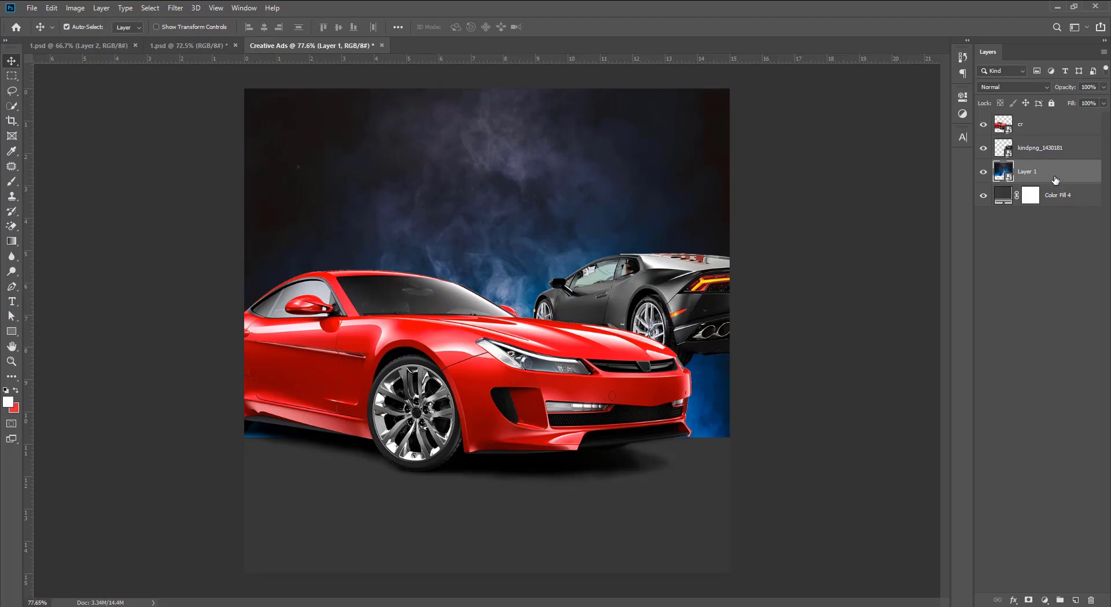
pyautogui.hotkey('ctrl', 'shift', 'n')
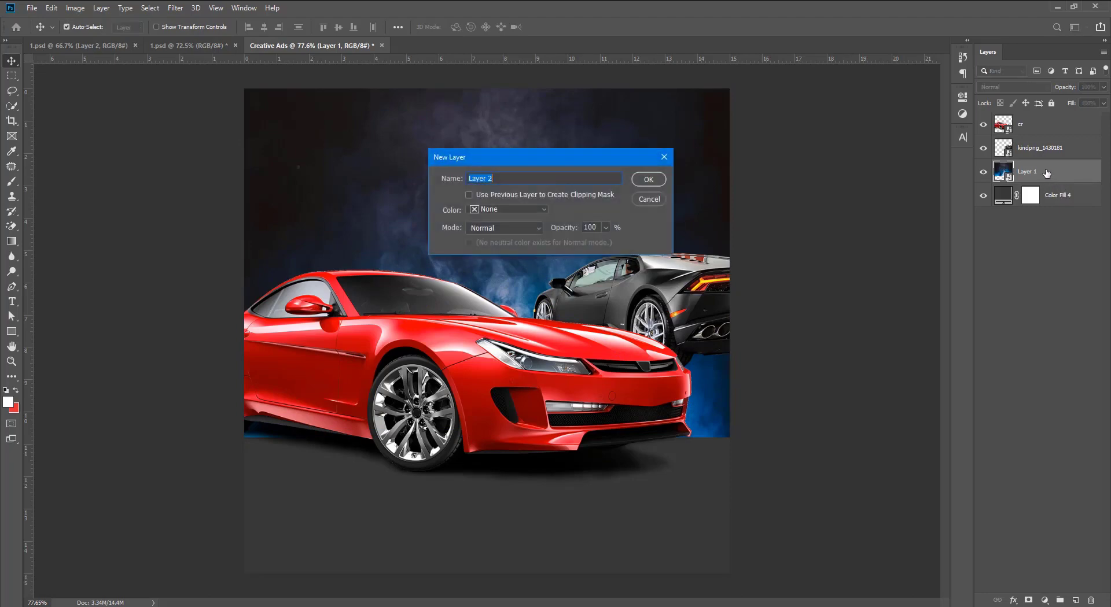
# - Create Layer 2 and stamp a large white smoke cloud with a ~949 px smoke brush
pyautogui.press('Return')
pyautogui.moveTo(1044, 171); pyautogui.dragTo(1037, 123)
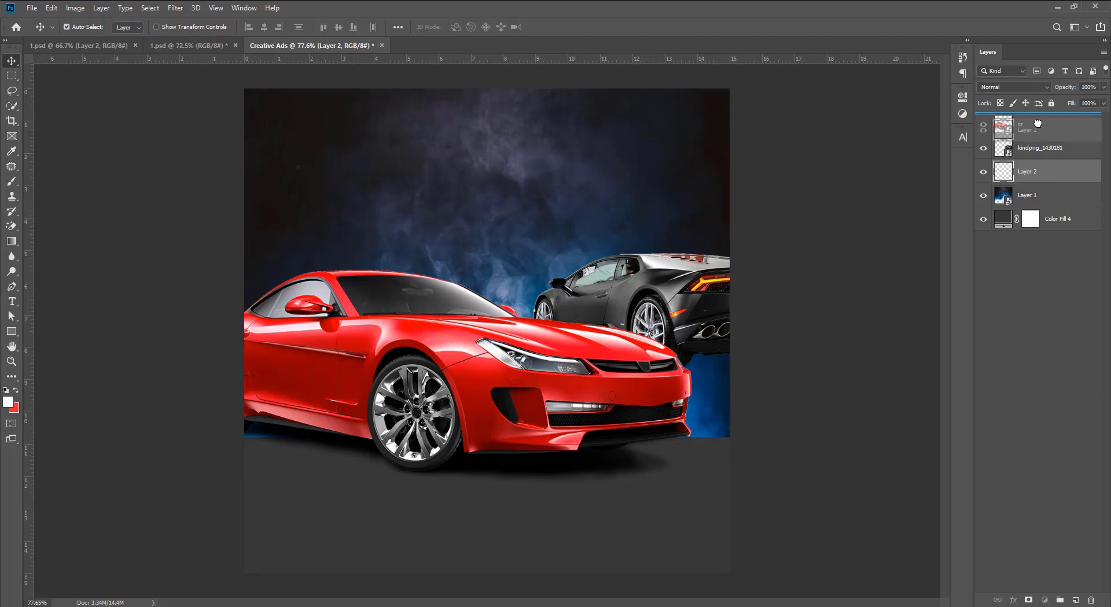
pyautogui.press('b')
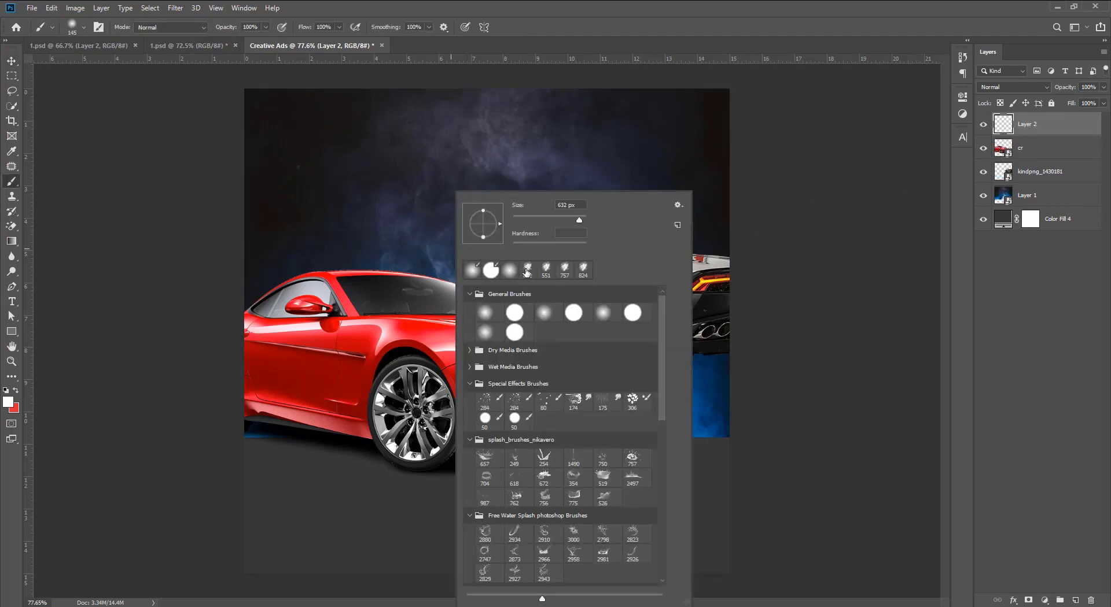
pyautogui.press('Escape')
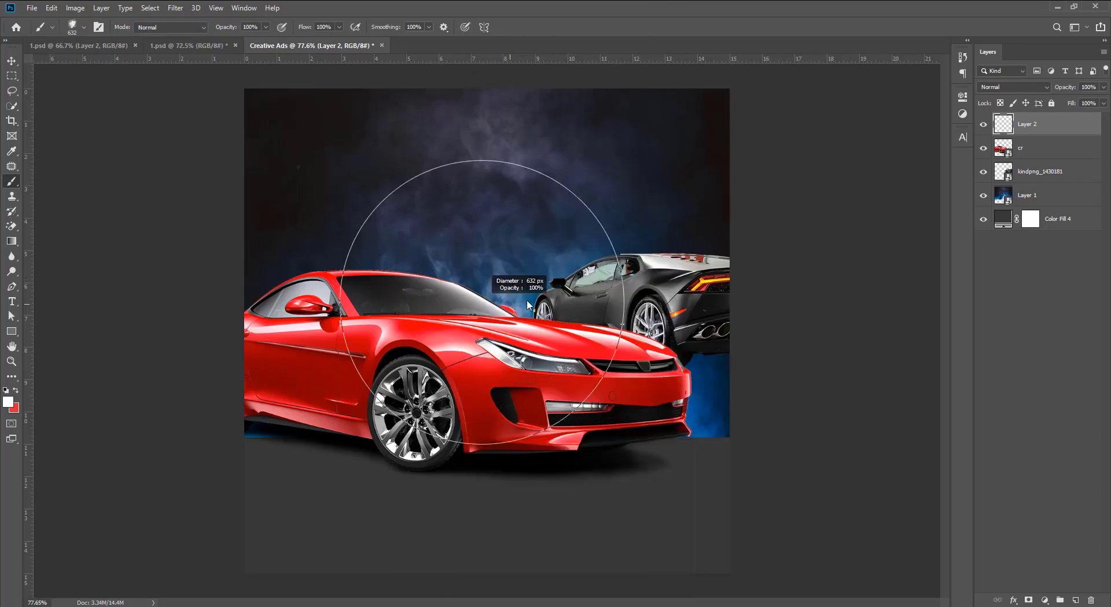
pyautogui.moveTo(528, 309); pyautogui.dragTo(552, 309)
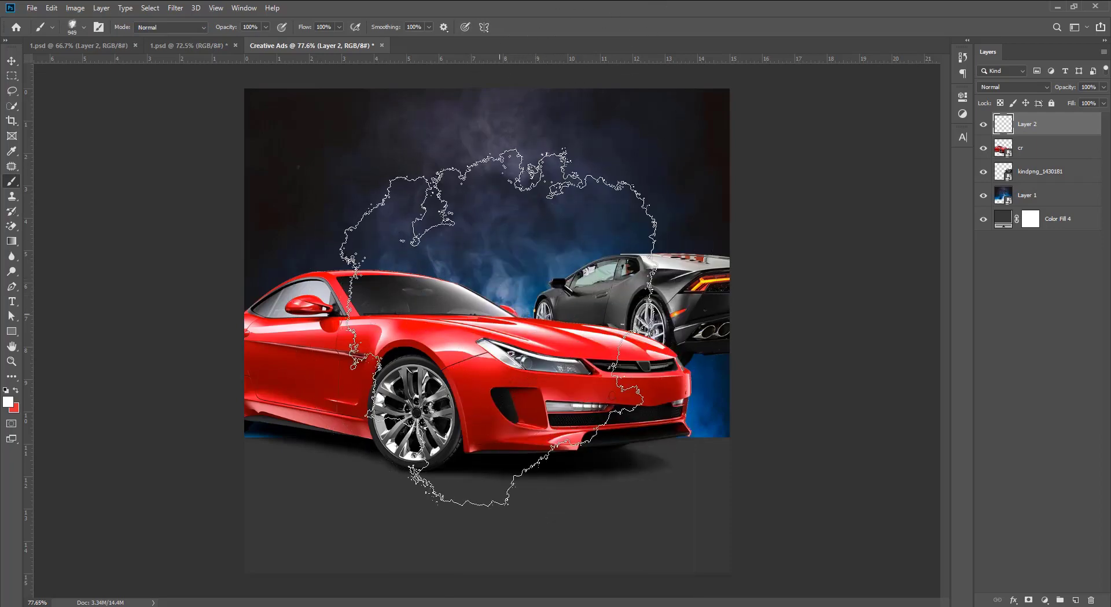
pyautogui.click(497, 324)
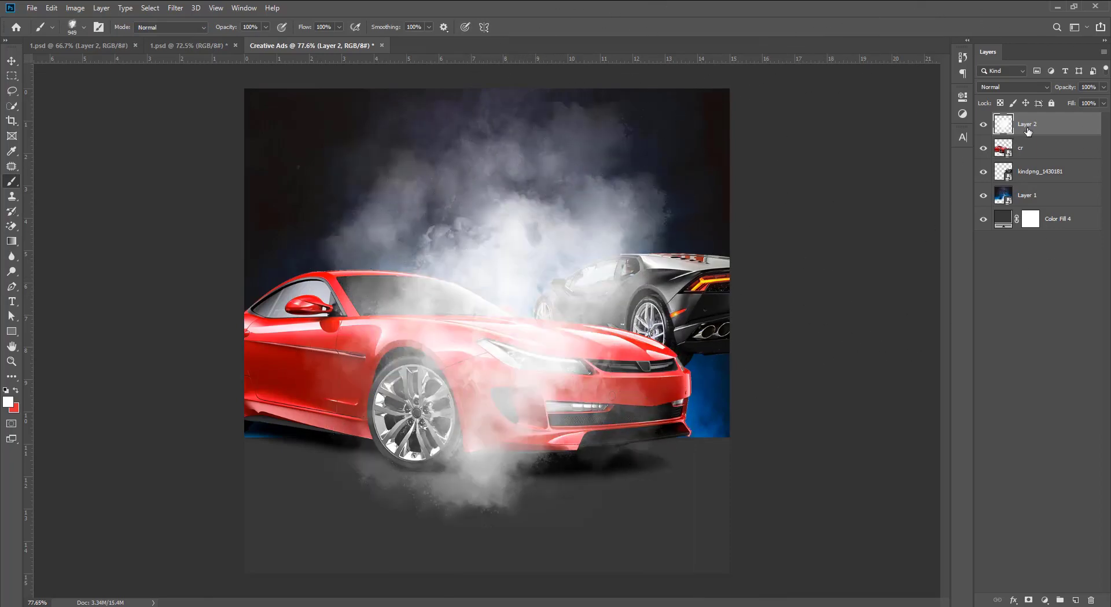
# - Put the smoke layer behind the cars, enlarge it to 122%, and duplicate it
pyautogui.moveTo(1030, 177); pyautogui.dragTo(1030, 183)
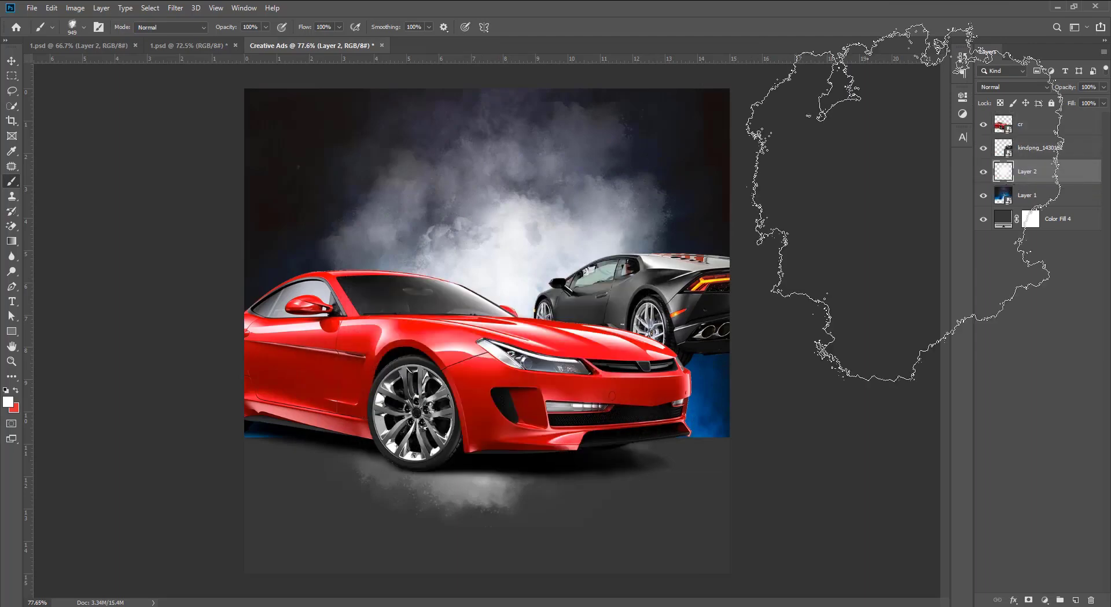
pyautogui.click(13, 61)
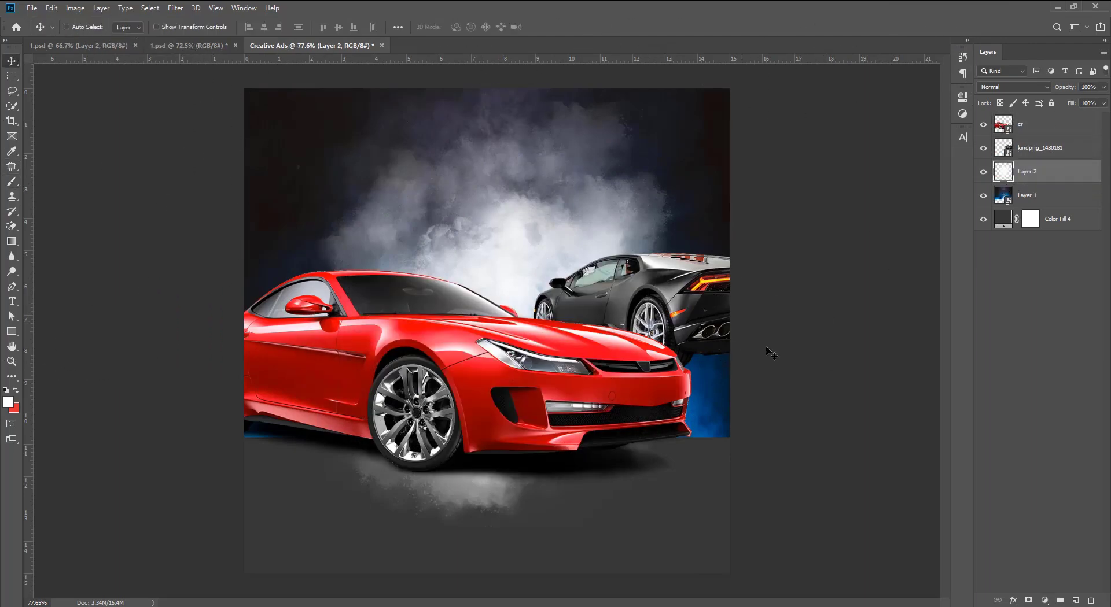
pyautogui.hotkey('ctrl', 't')
pyautogui.moveTo(709, 314); pyautogui.dragTo(760, 314)
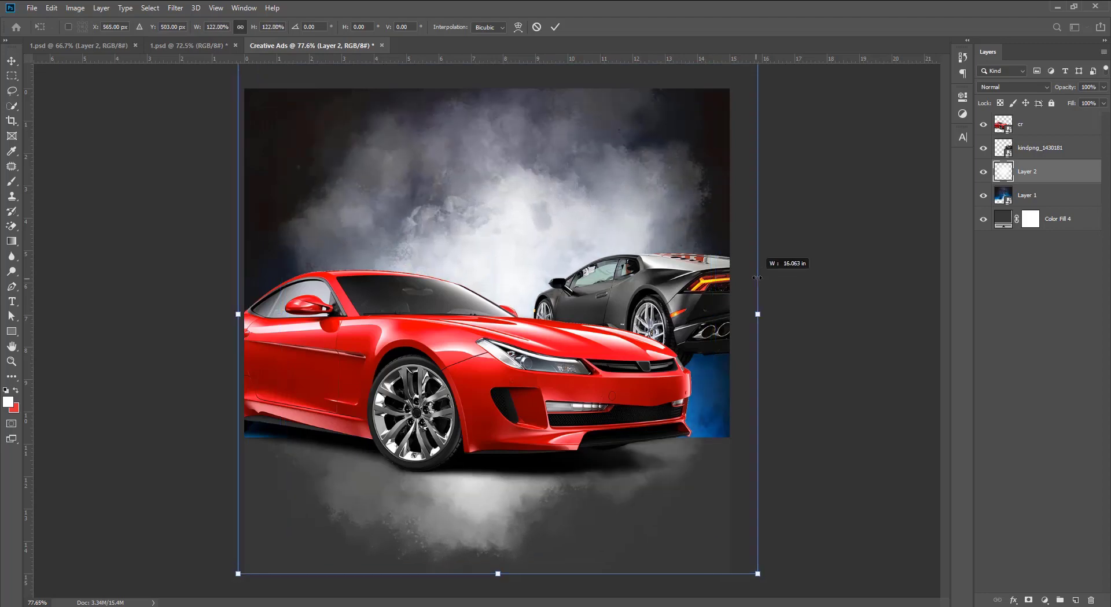
pyautogui.click(556, 28)
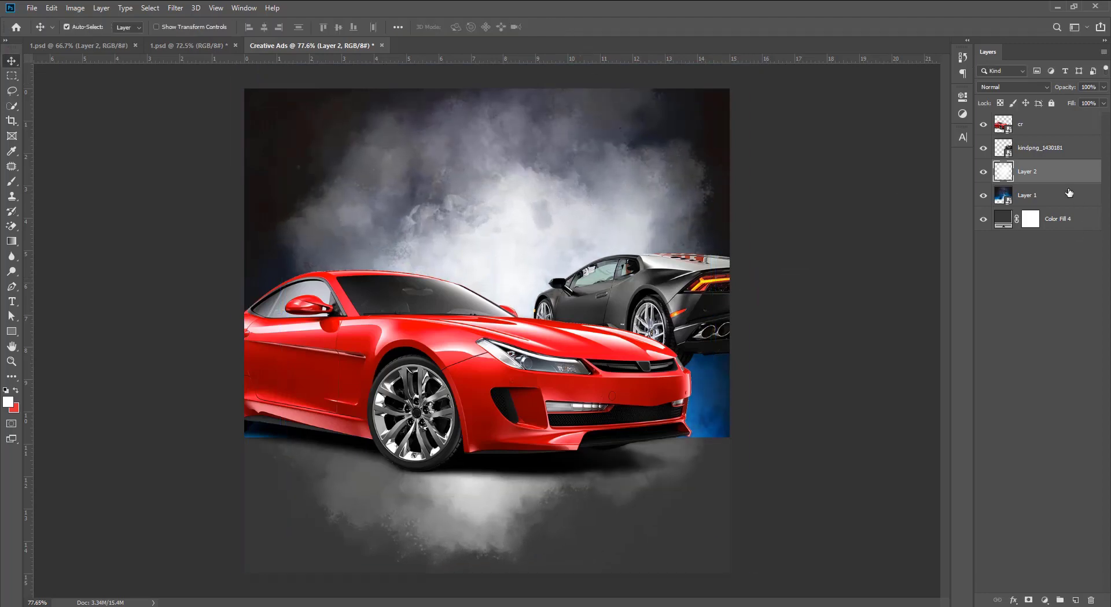
pyautogui.hotkey('ctrl', 'j')
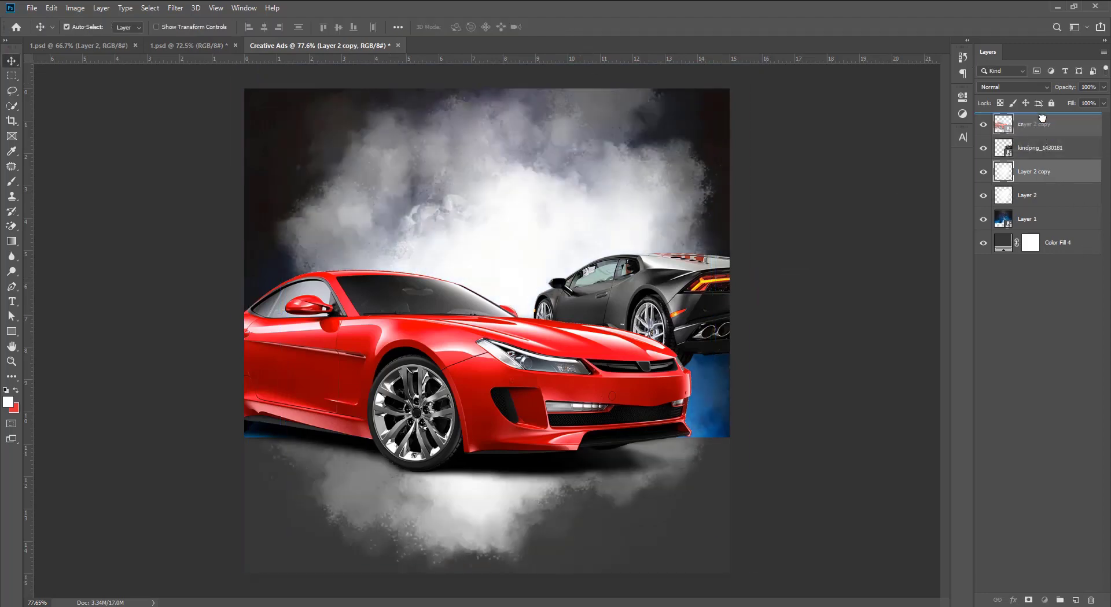
# - Spread several smoke copies along the bottom of the poster beneath the cars
pyautogui.moveTo(1051, 178); pyautogui.dragTo(1041, 119)
pyautogui.moveTo(517, 312); pyautogui.dragTo(785, 443)
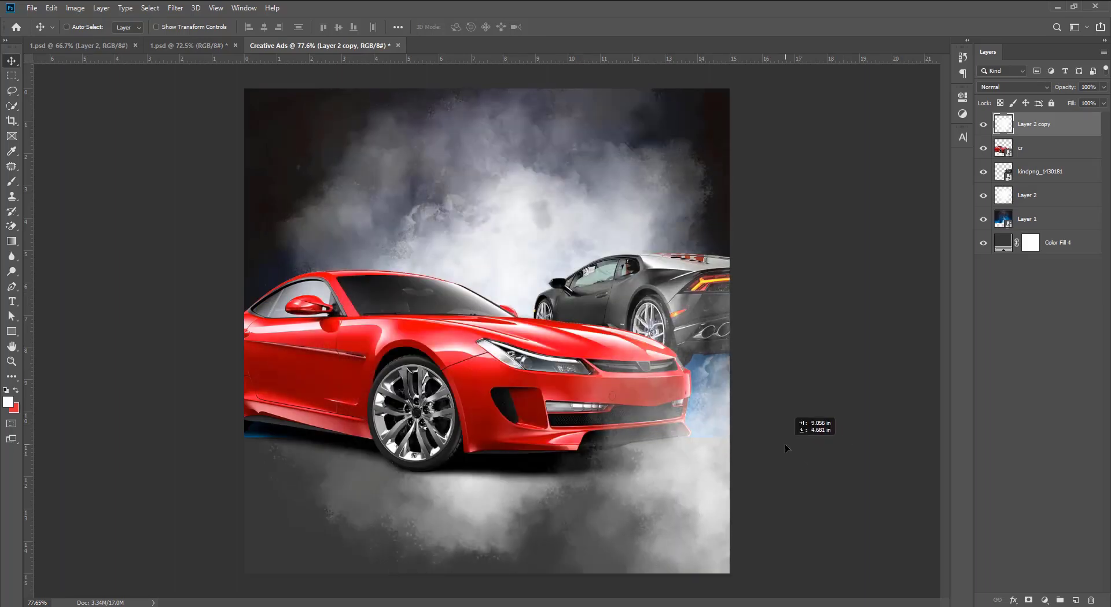
pyautogui.moveTo(708, 467); pyautogui.dragTo(63, 456)
pyautogui.hotkey('ctrl', 'j')
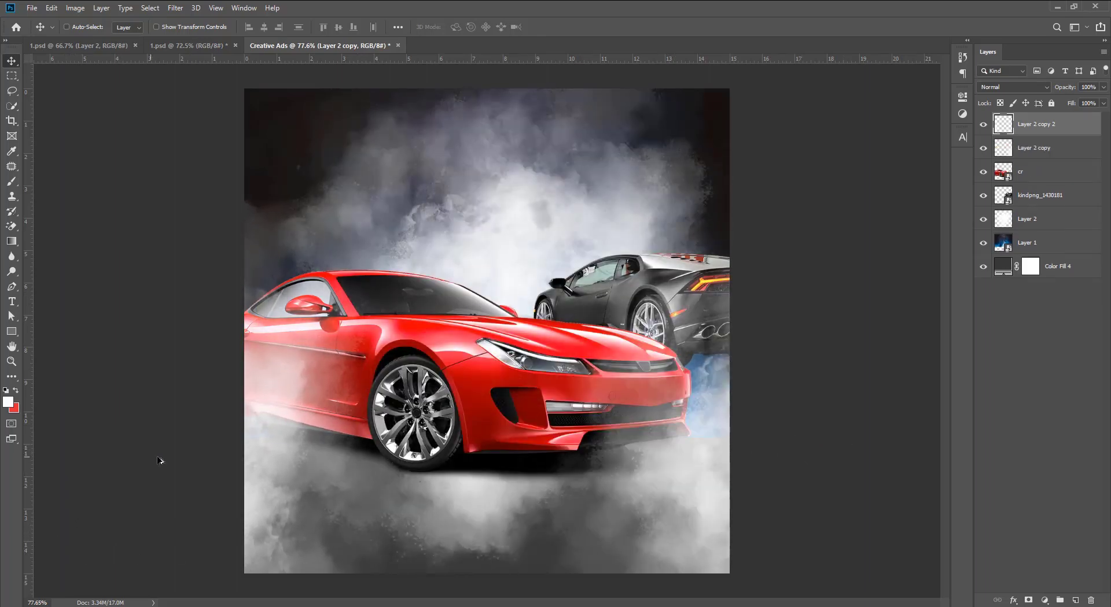
pyautogui.moveTo(263, 446)
pyautogui.mouseDown()
pyautogui.moveTo(509, 449)
pyautogui.moveTo(502, 540)
pyautogui.mouseUp()
pyautogui.moveTo(272, 438); pyautogui.dragTo(501, 585)
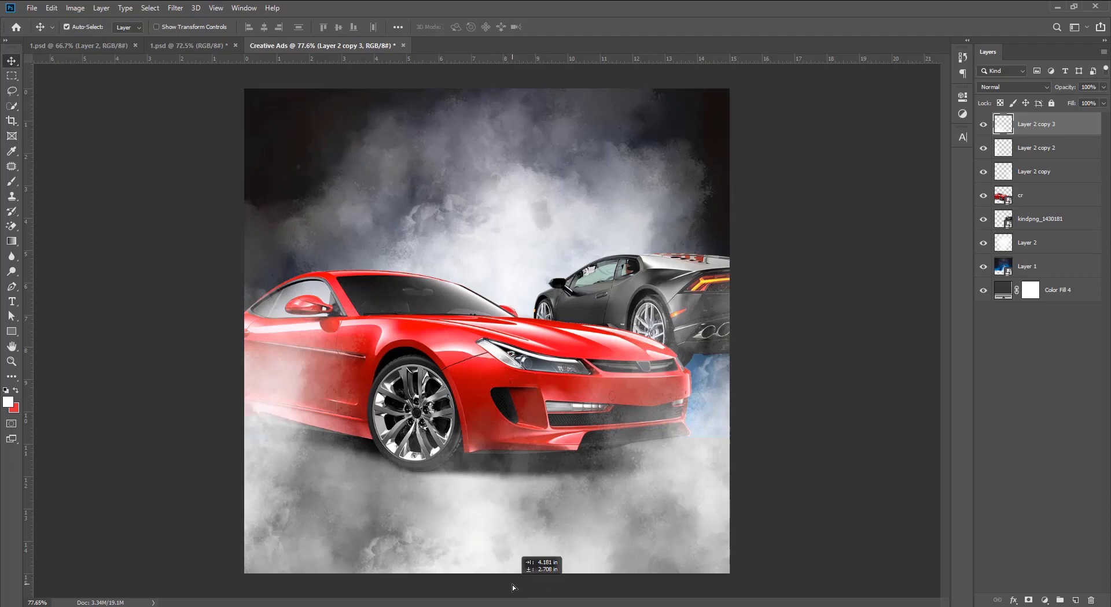
pyautogui.moveTo(500, 585); pyautogui.dragTo(513, 586)
pyautogui.moveTo(526, 539); pyautogui.dragTo(510, 529)
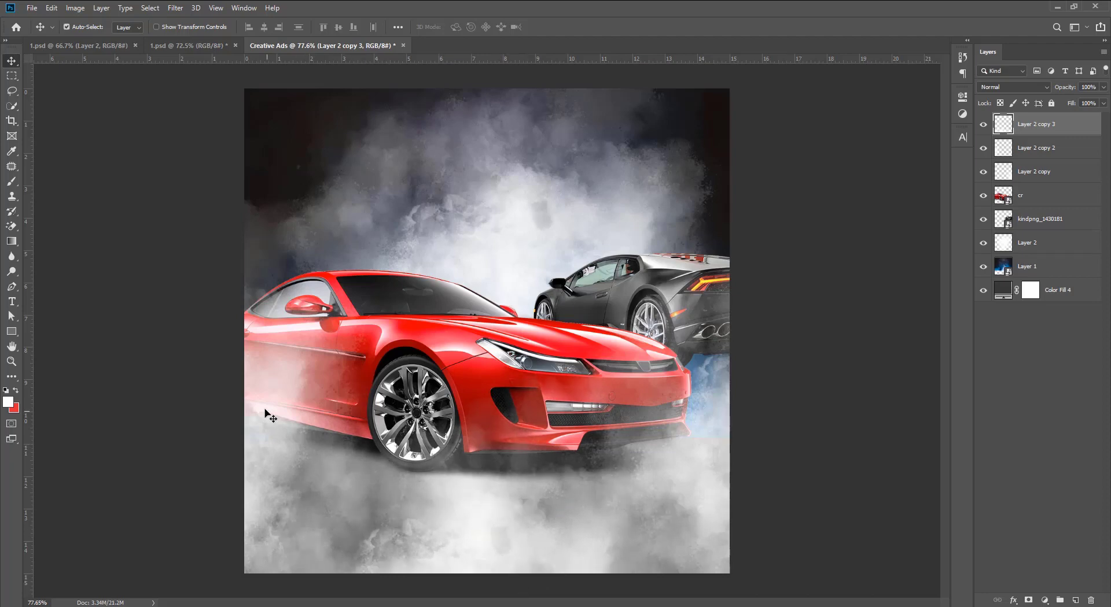
# - Add a new empty Layer 3 above the black car layer
pyautogui.click(613, 277)
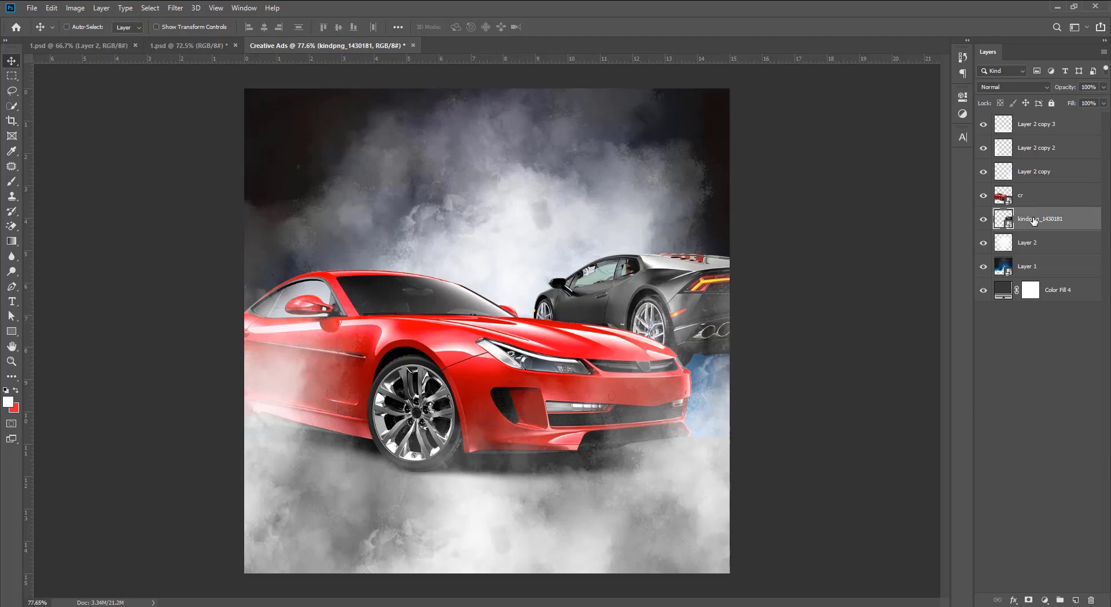
pyautogui.hotkey('ctrl', 'shift', 'n')
pyautogui.press('Return')
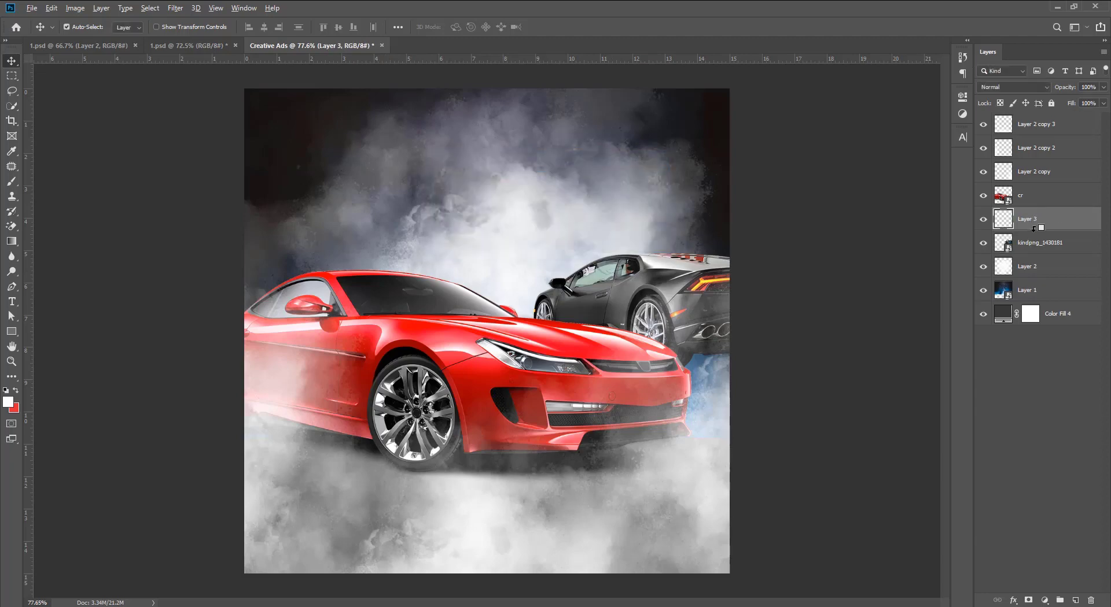
# - Clip Layer 3 to kindpng_1430181 and set up a 292 px soft round brush
pyautogui.keyDown('alt'); pyautogui.click(1033, 229); pyautogui.keyUp('alt')
pyautogui.press('b')
pyautogui.rightClick(451, 324)
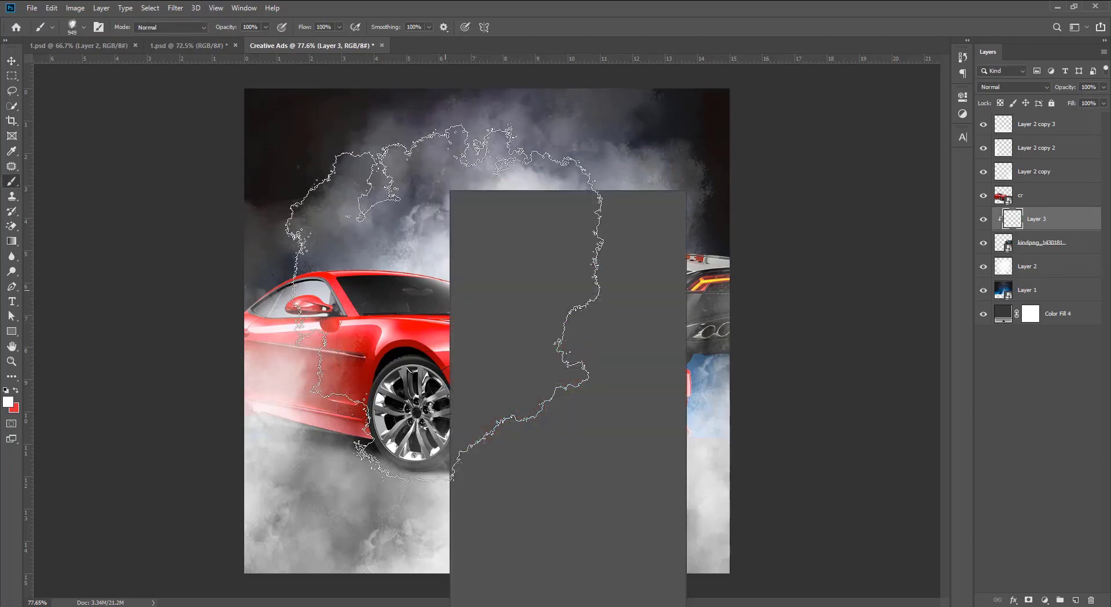
pyautogui.click(603, 29)
pyautogui.click(502, 292)
pyautogui.moveTo(403, 265); pyautogui.dragTo(405, 254)
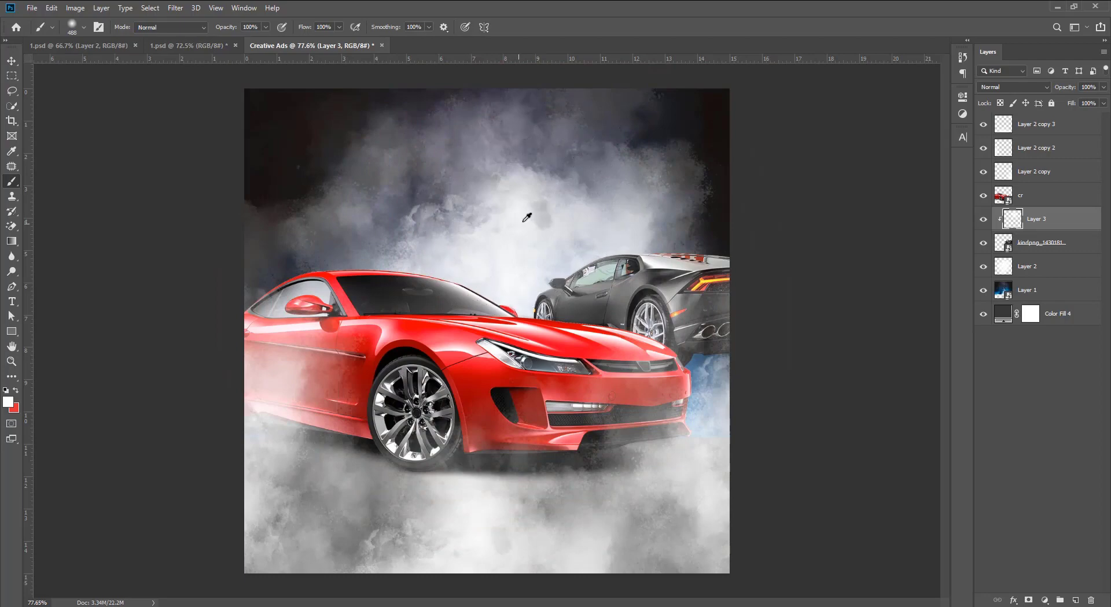
pyautogui.moveTo(528, 214)
pyautogui.mouseDown()
pyautogui.moveTo(518, 228)
pyautogui.moveTo(584, 217)
pyautogui.mouseUp()
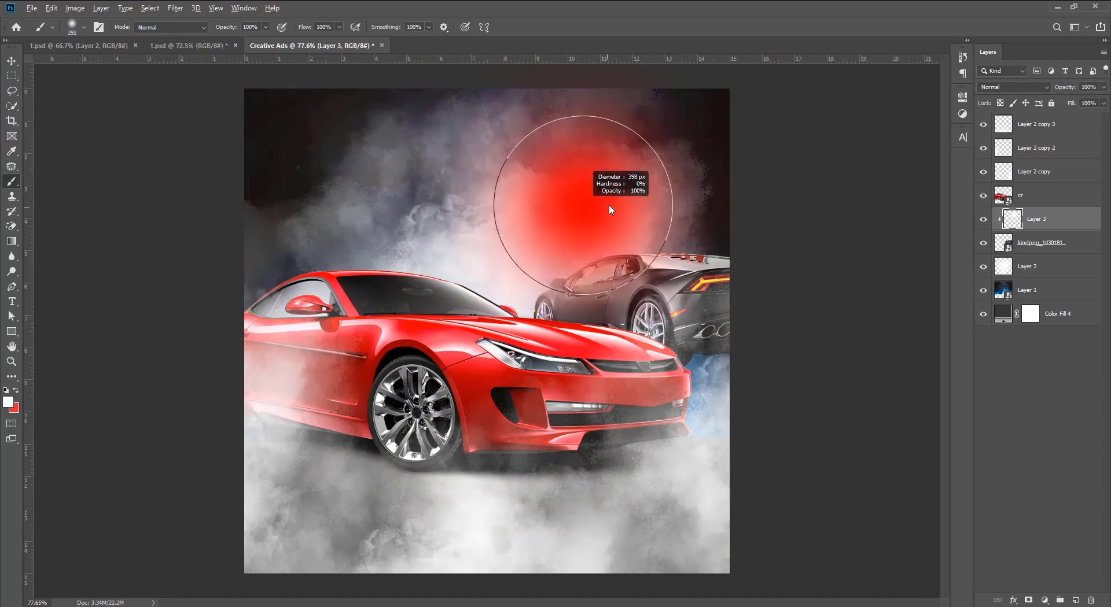
# - Add Layer 4 clipped to cr, paint soft white light over the smoke, and add Layer 5
pyautogui.click(1032, 201)
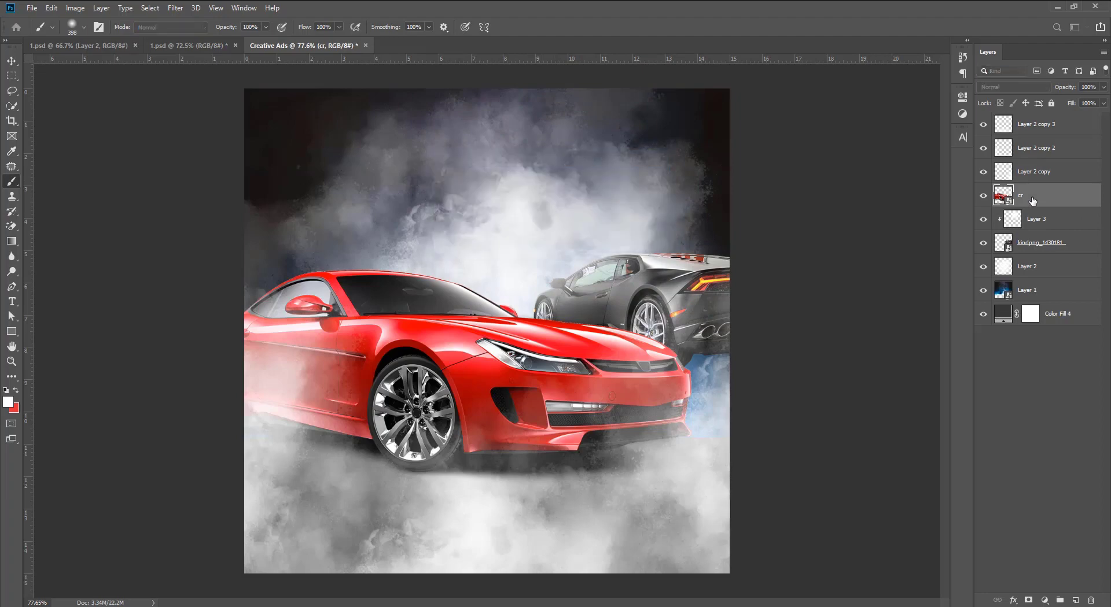
pyautogui.hotkey('ctrl', 'alt', 'shift', 'n')
pyautogui.keyDown('alt'); pyautogui.click(1033, 201); pyautogui.keyUp('alt')
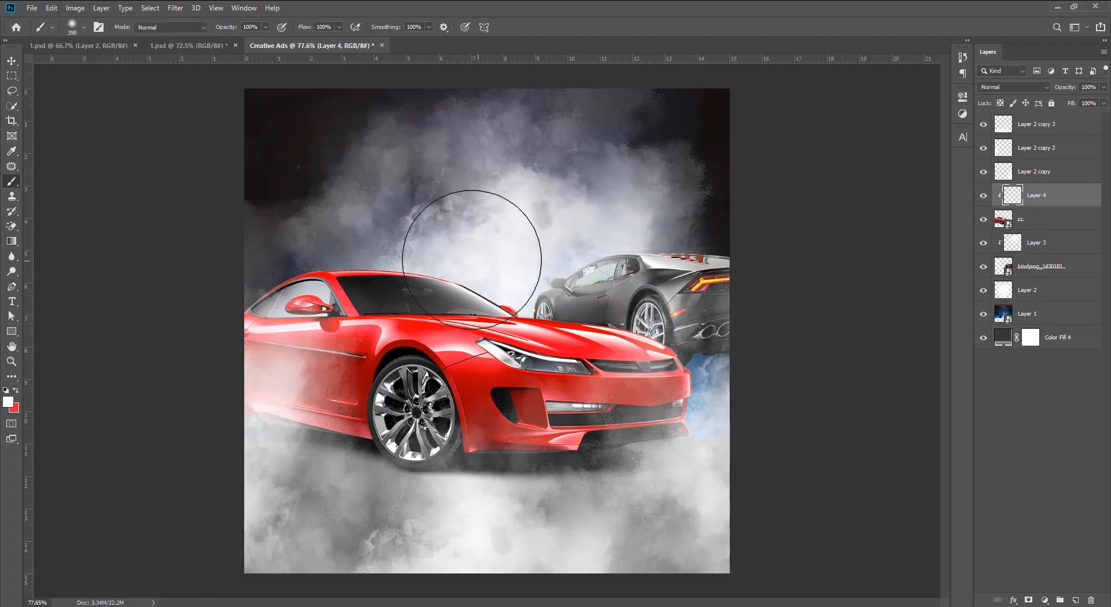
pyautogui.moveTo(529, 248); pyautogui.dragTo(379, 174)
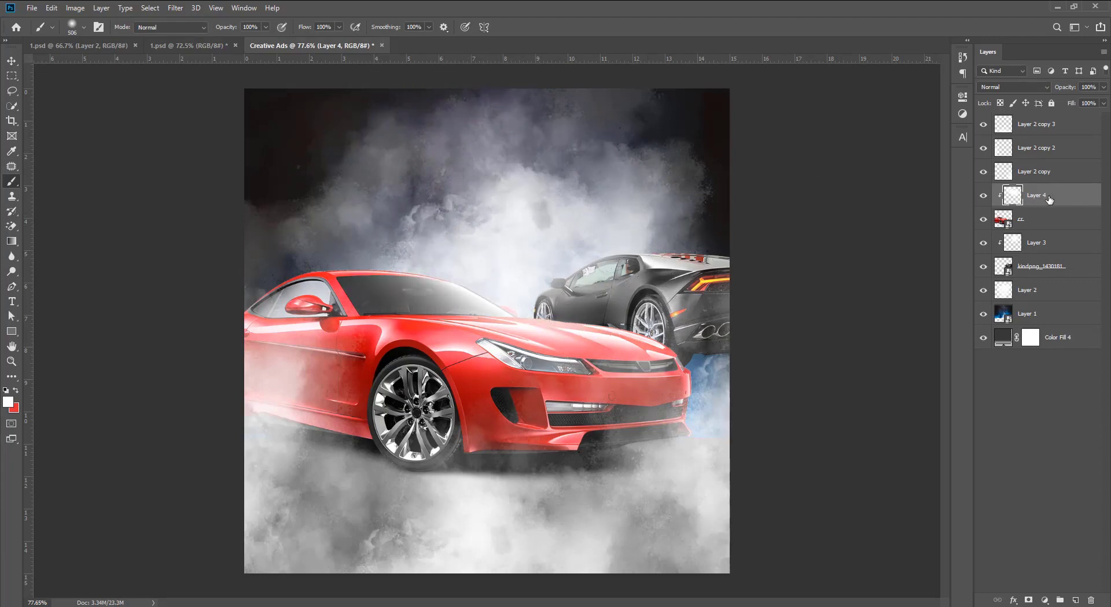
pyautogui.hotkey('ctrl', 'shift', 'n')
pyautogui.press('Return')
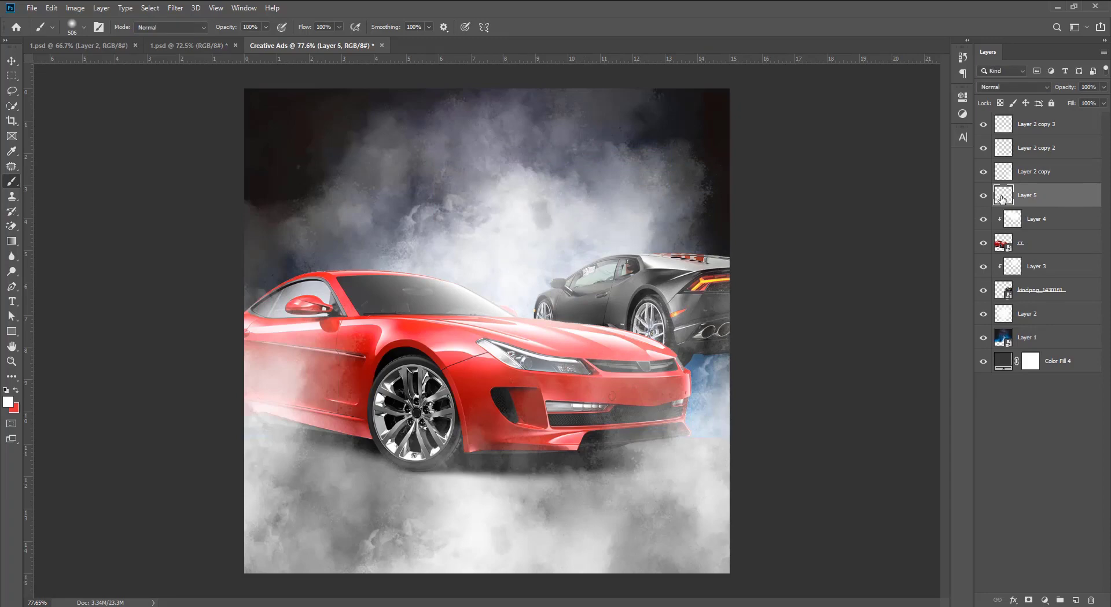
# - Paint a white glow, fit and tilt it onto the red car's headlight, and duplicate it
pyautogui.click(485, 264)
pyautogui.click(460, 231)
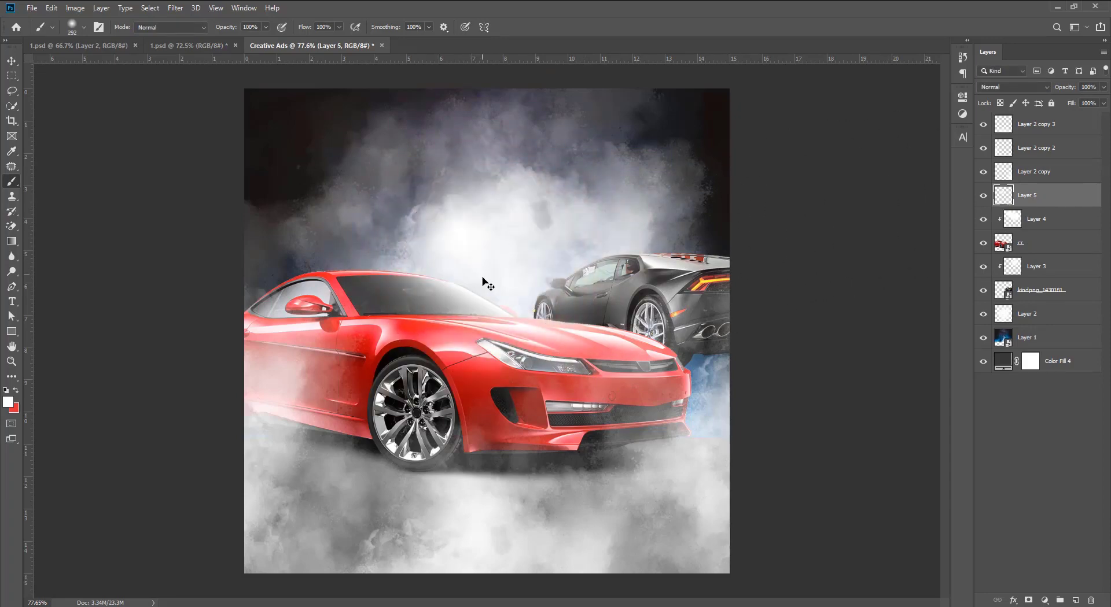
pyautogui.hotkey('ctrl', 't')
pyautogui.moveTo(471, 256)
pyautogui.mouseDown()
pyautogui.moveTo(445, 390)
pyautogui.moveTo(537, 354)
pyautogui.mouseUp()
pyautogui.moveTo(653, 305); pyautogui.dragTo(661, 322)
pyautogui.press('Return')
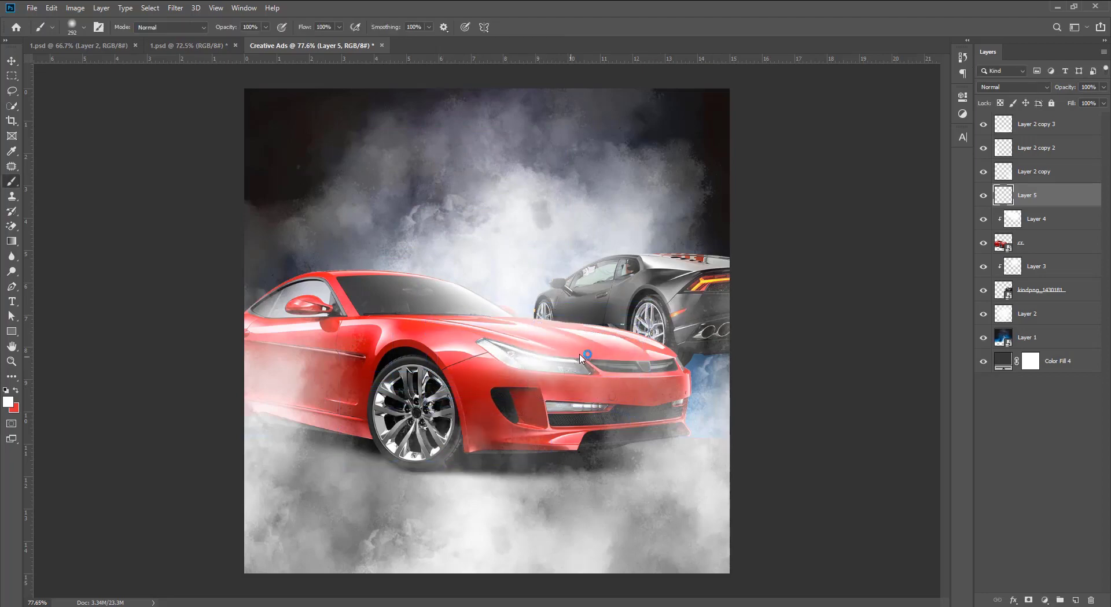
pyautogui.press('v')
pyautogui.moveTo(628, 363); pyautogui.dragTo(686, 342)
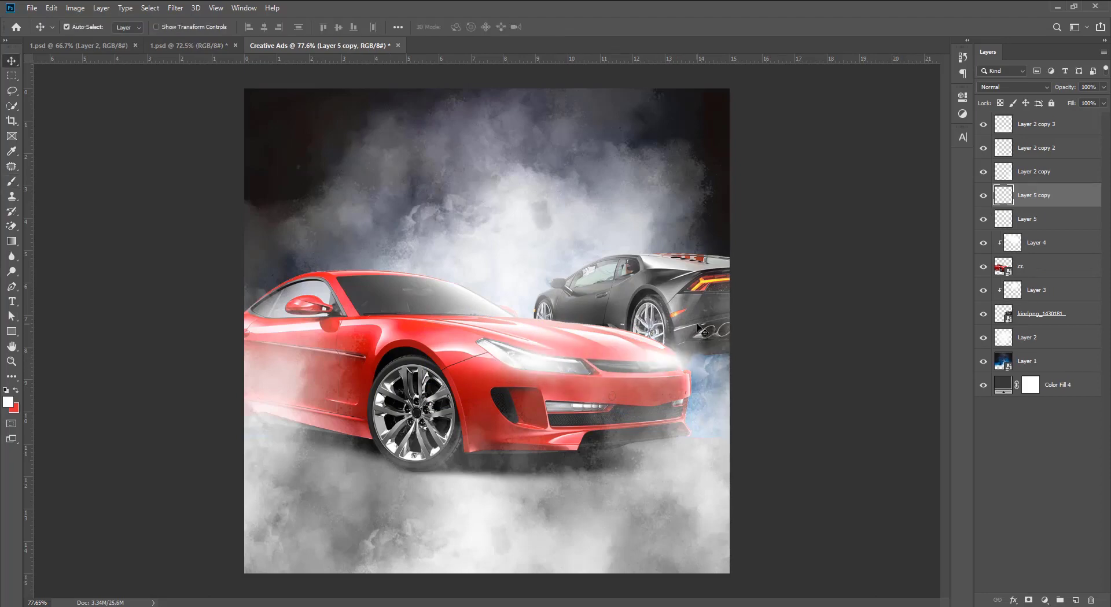
# - Scale the copied glow to about 55%, rotate it about 17.5°, then add Layer 6
pyautogui.hotkey('ctrl', 't')
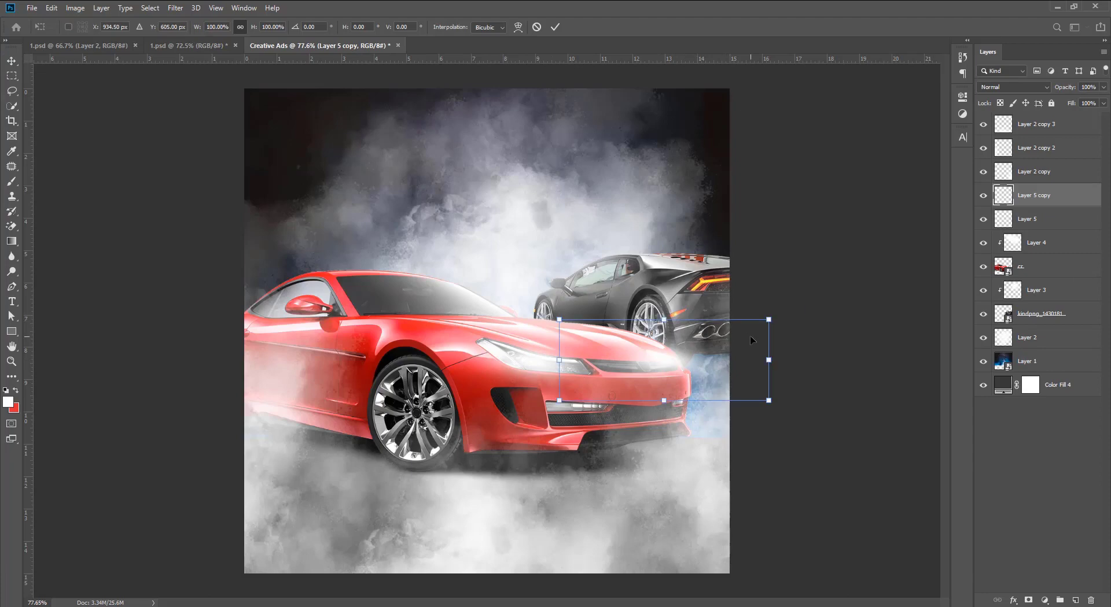
pyautogui.moveTo(773, 325)
pyautogui.mouseDown()
pyautogui.moveTo(722, 329)
pyautogui.moveTo(705, 358)
pyautogui.moveTo(731, 364)
pyautogui.mouseUp()
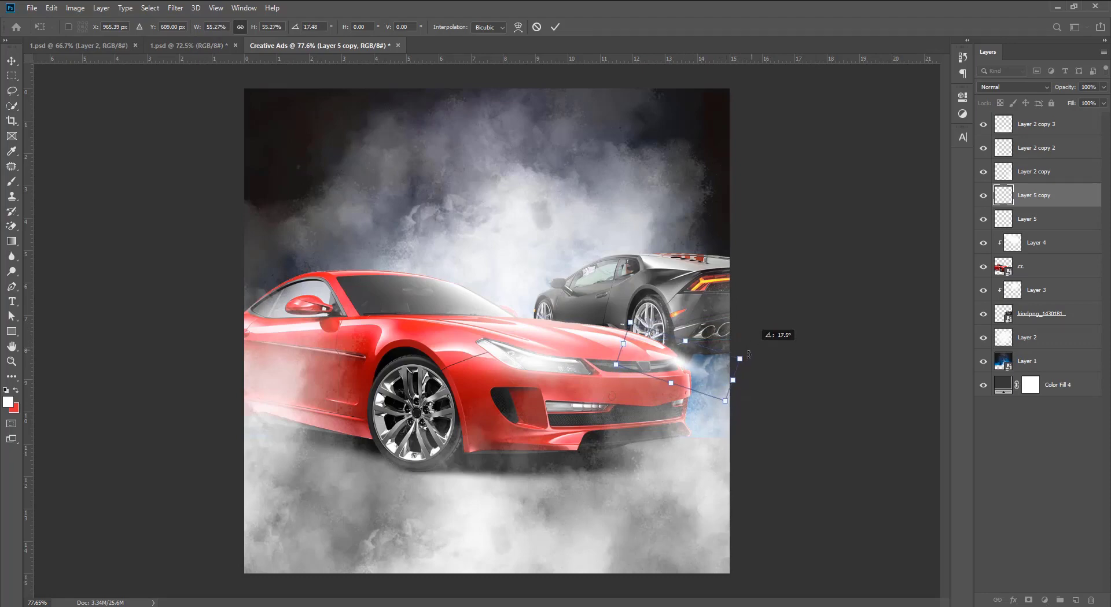
pyautogui.press('Return')
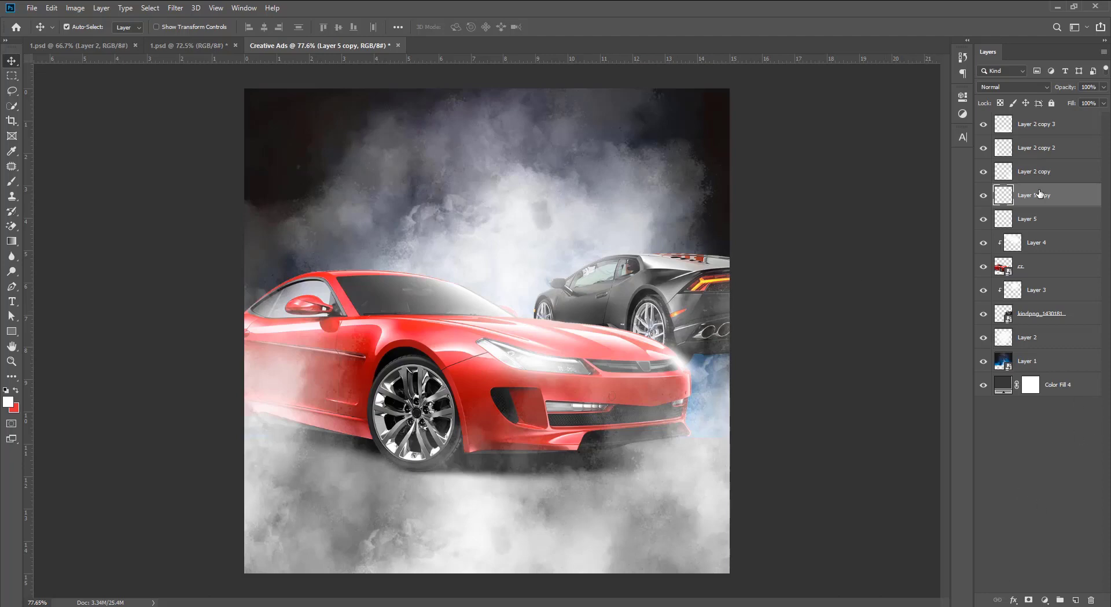
pyautogui.hotkey('ctrl', 'shift', 'n')
pyautogui.press('Return')
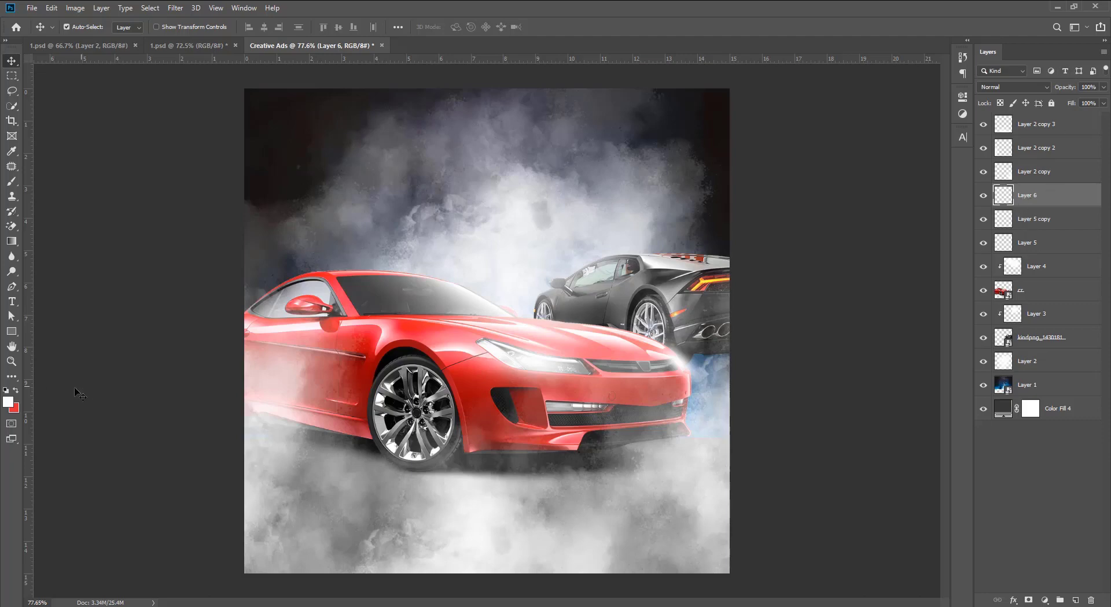
# - Paint a red dab on Layer 6 and set its blend mode to Screen
pyautogui.click(7, 404)
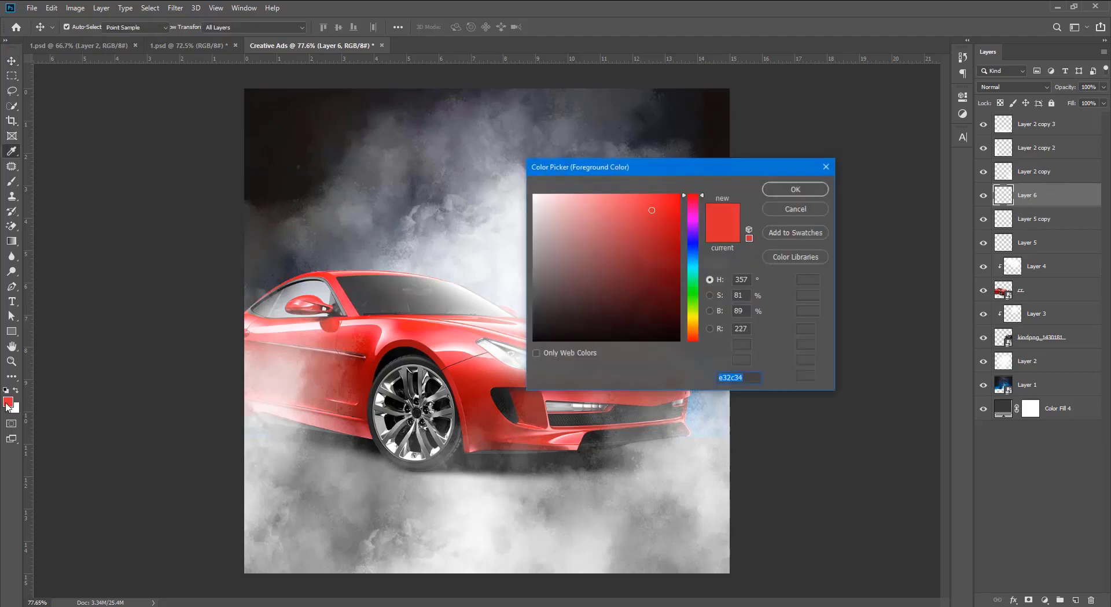
pyautogui.click(811, 209)
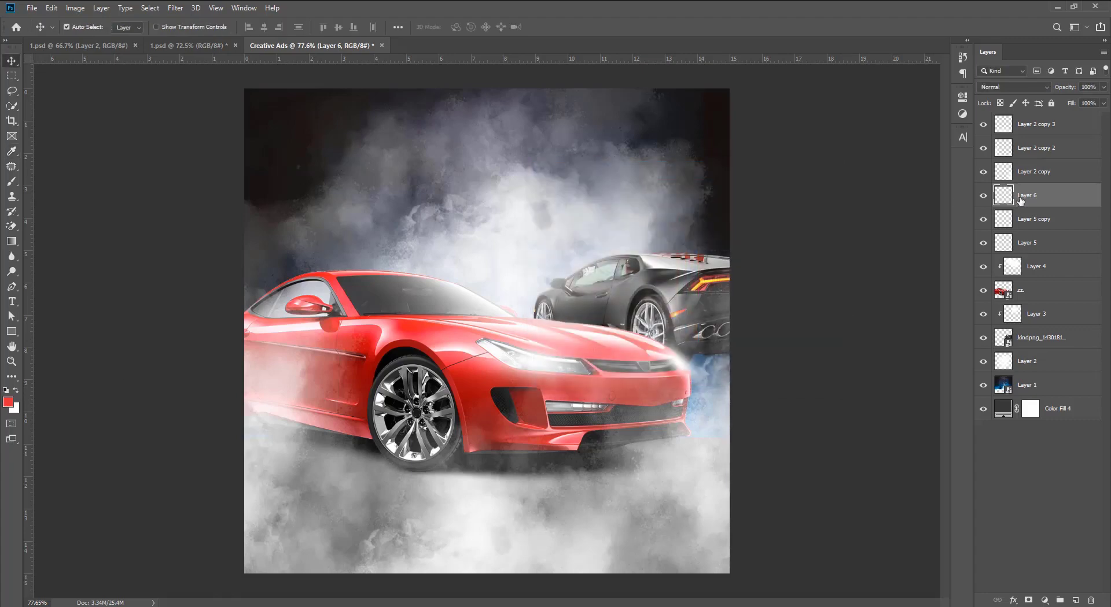
pyautogui.press('b')
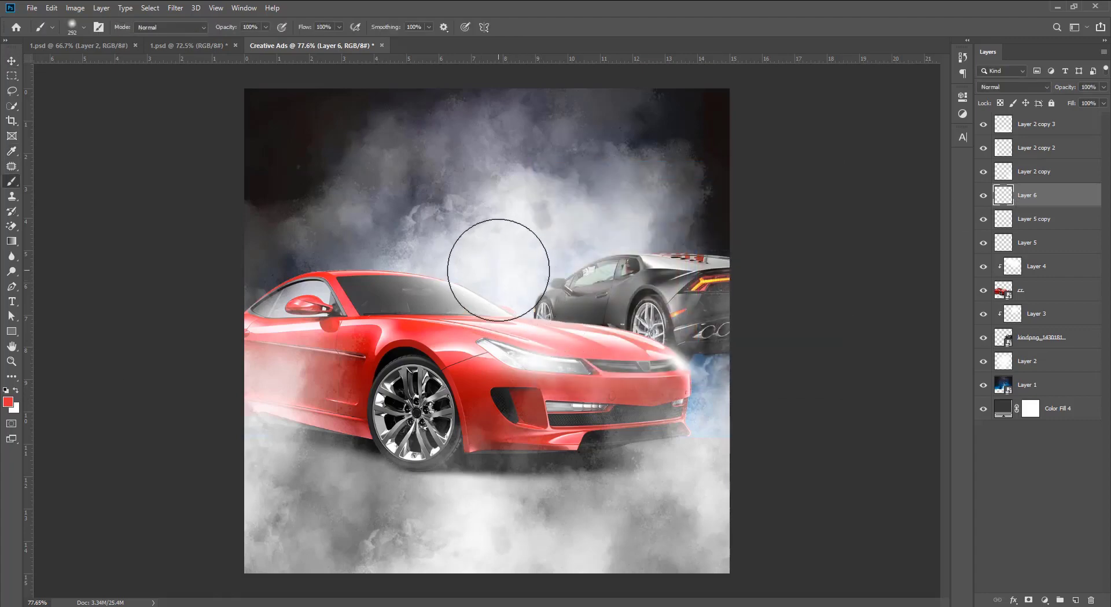
pyautogui.click(497, 263)
pyautogui.click(997, 86)
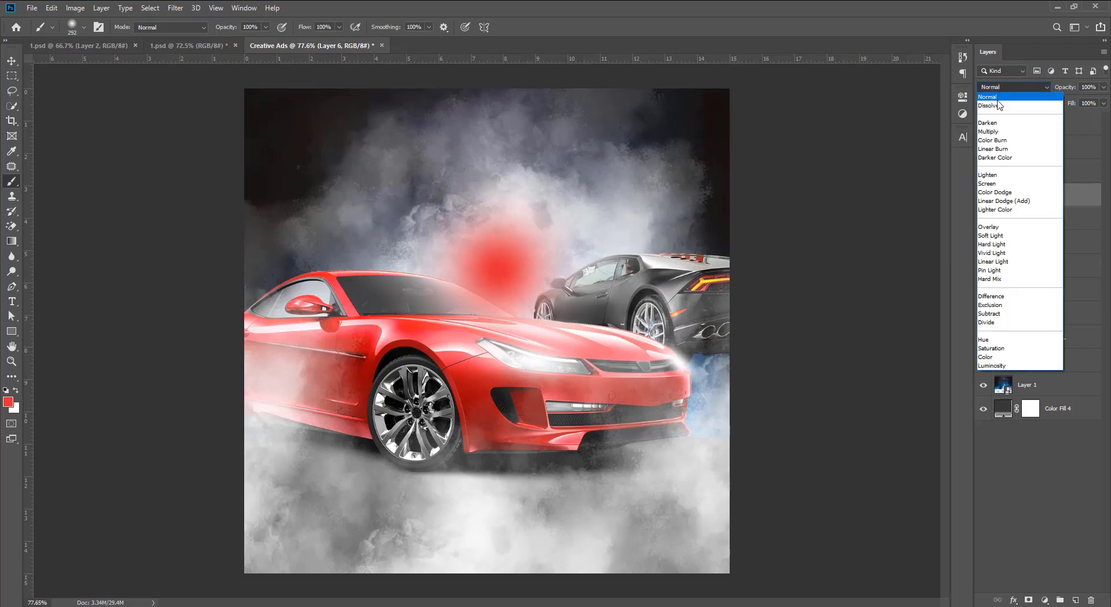
pyautogui.click(1012, 174)
# - Scale the red glow to about 193% and place it at the red car's left side
pyautogui.click(11, 61)
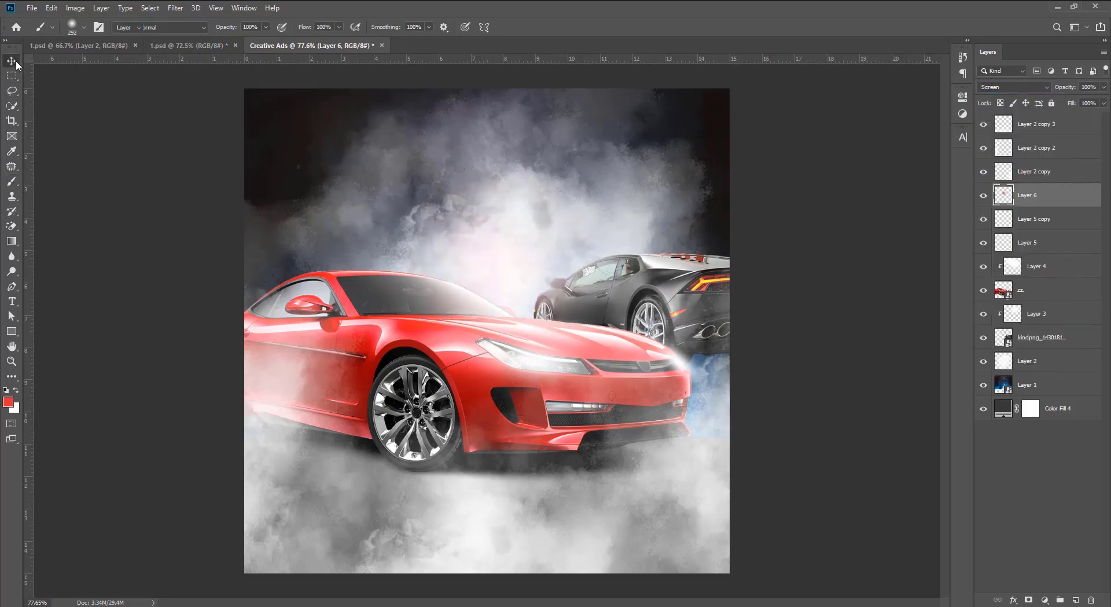
pyautogui.moveTo(572, 351); pyautogui.dragTo(771, 354)
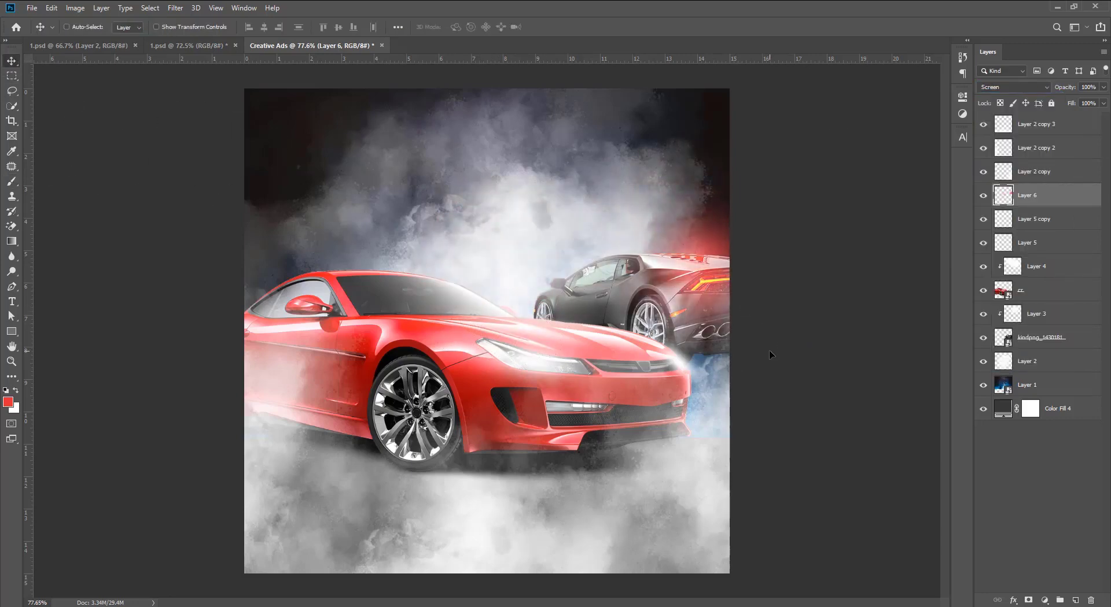
pyautogui.hotkey('ctrl', 't')
pyautogui.moveTo(806, 269); pyautogui.dragTo(965, 202)
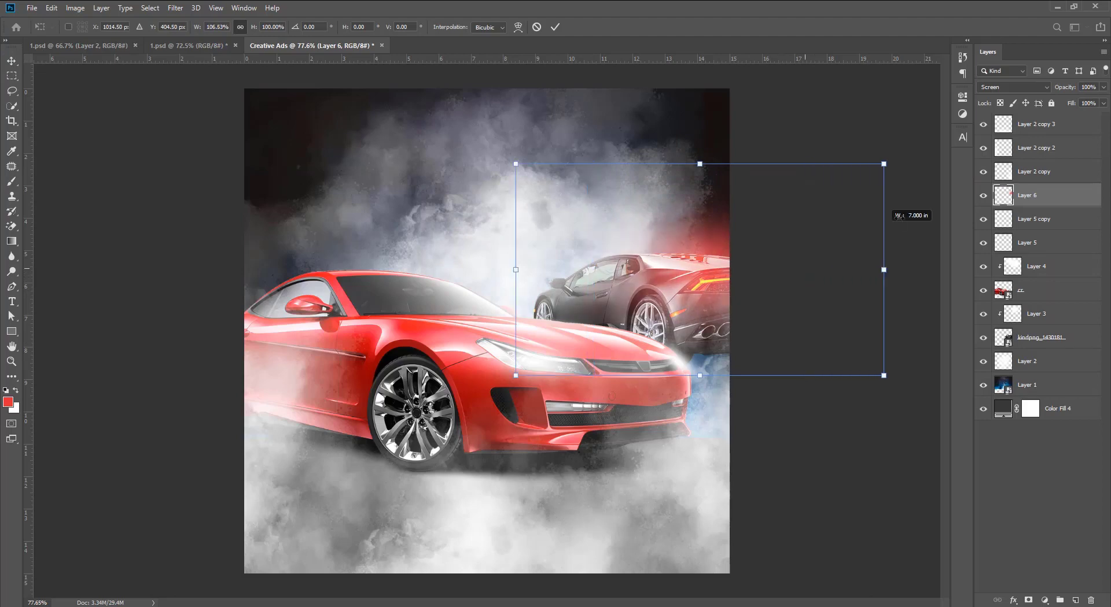
pyautogui.moveTo(932, 214); pyautogui.dragTo(905, 211)
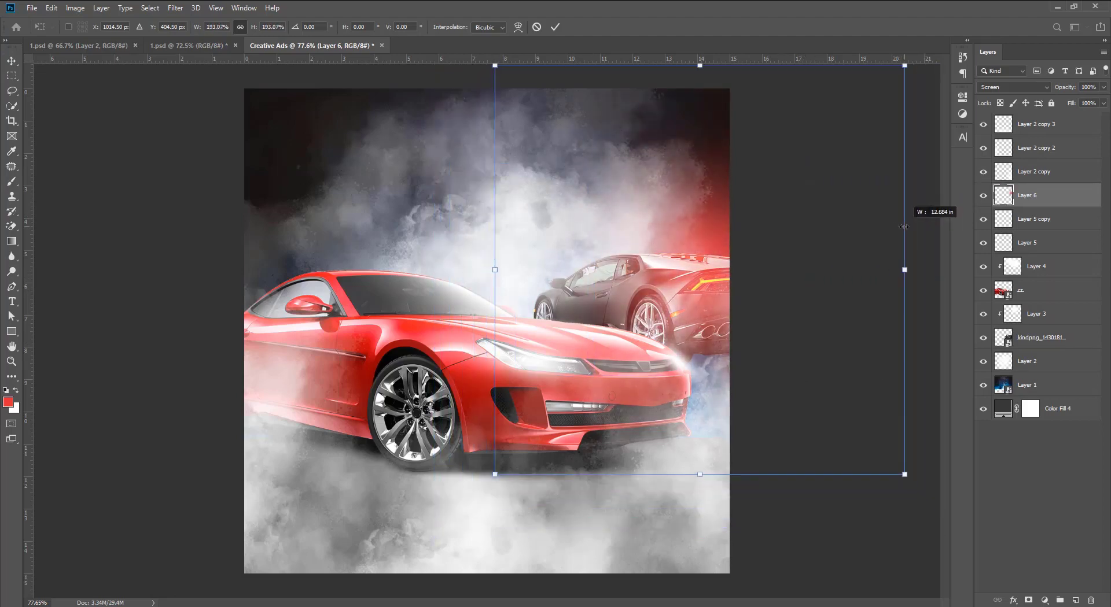
pyautogui.moveTo(748, 270); pyautogui.dragTo(745, 286)
pyautogui.press('Return')
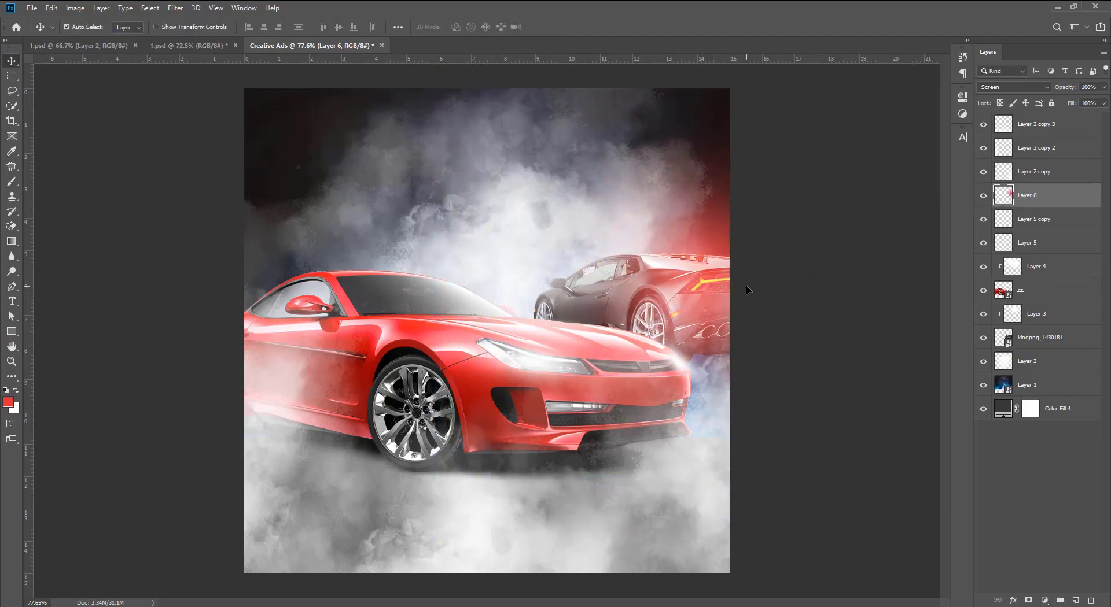
pyautogui.moveTo(717, 262); pyautogui.dragTo(275, 293)
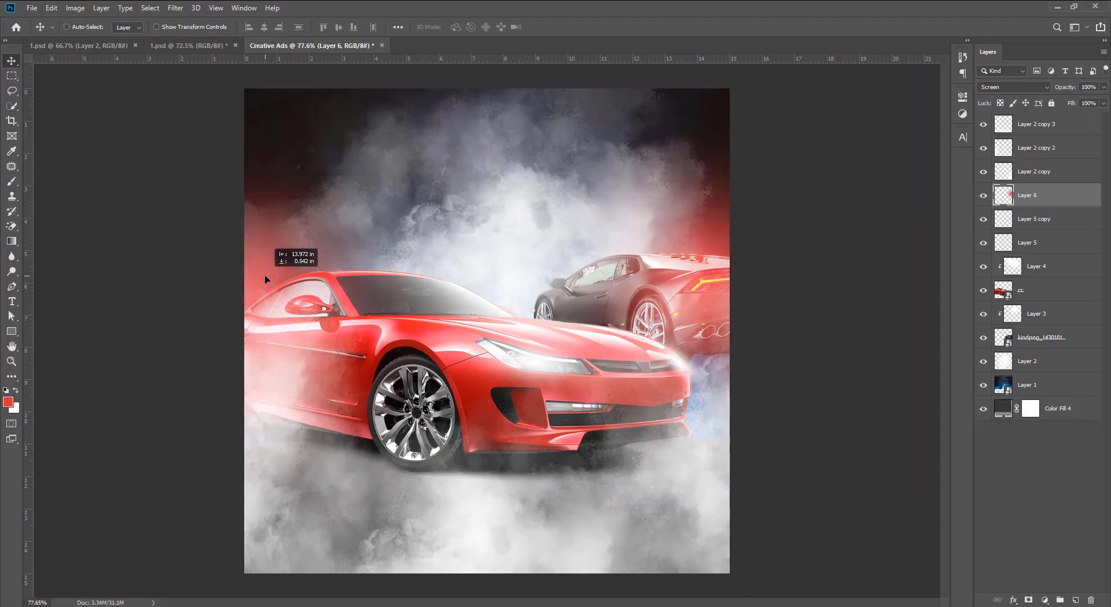
# - Duplicate the red glow at about 146%, shift it right, and move a copy beneath the cars
pyautogui.hotkey('ctrl', 'j')
pyautogui.hotkey('ctrl', 't')
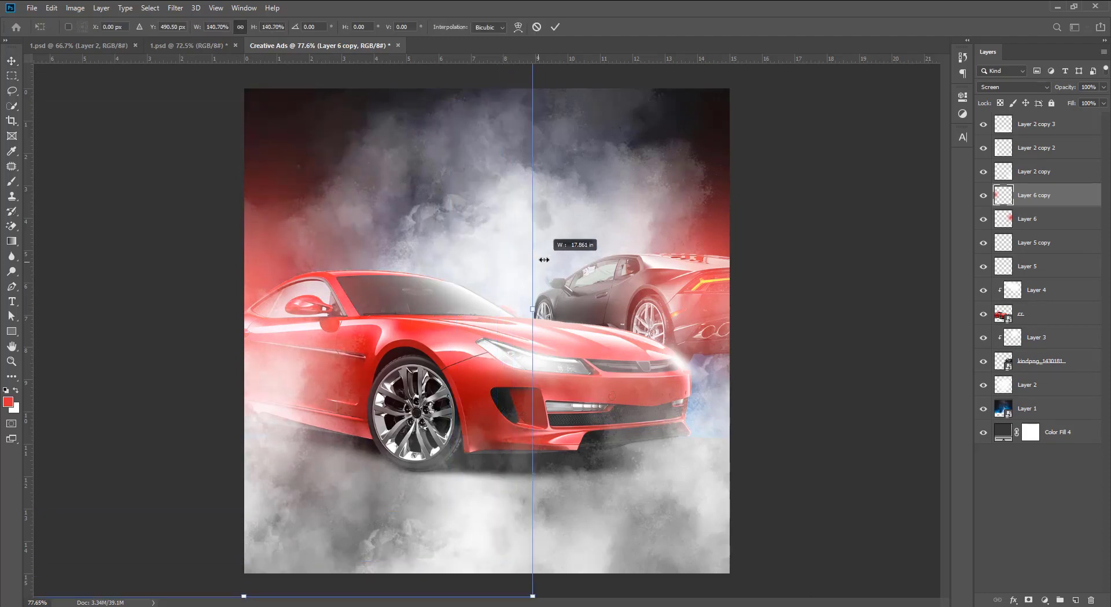
pyautogui.moveTo(459, 312); pyautogui.dragTo(542, 254)
pyautogui.moveTo(383, 301); pyautogui.dragTo(385, 323)
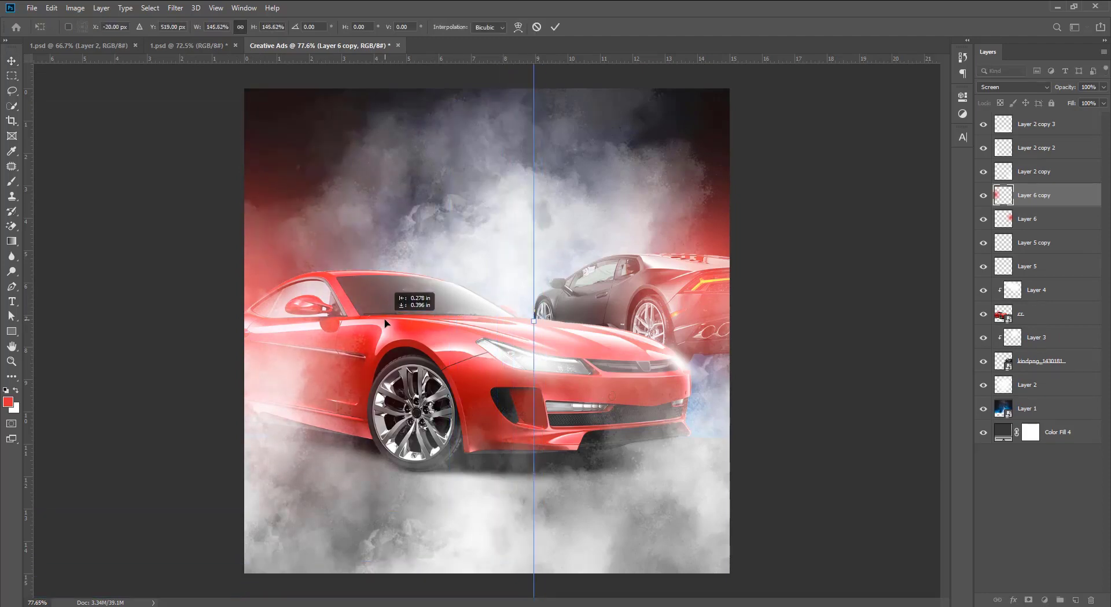
pyautogui.press('Return')
pyautogui.moveTo(280, 272); pyautogui.dragTo(565, 266)
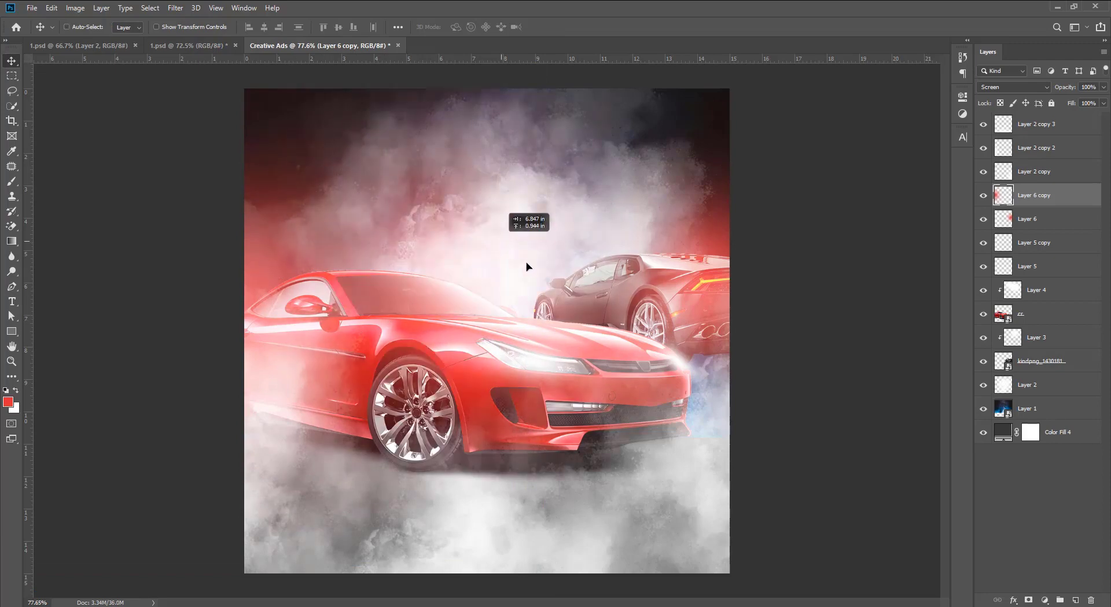
pyautogui.moveTo(1050, 200); pyautogui.dragTo(1030, 401)
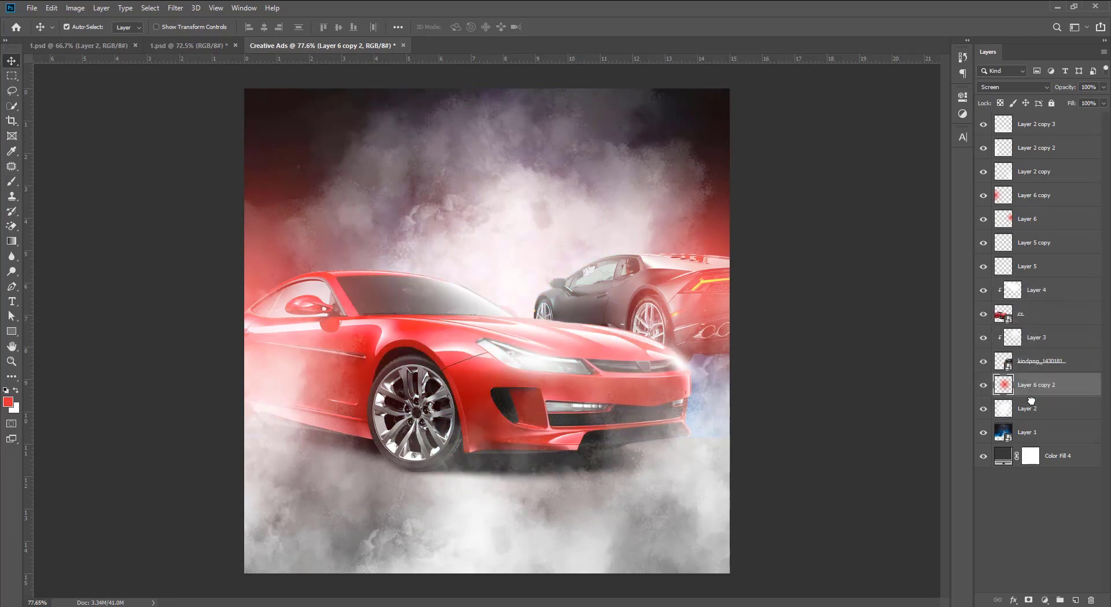
pyautogui.scroll(-1, 590, 304)
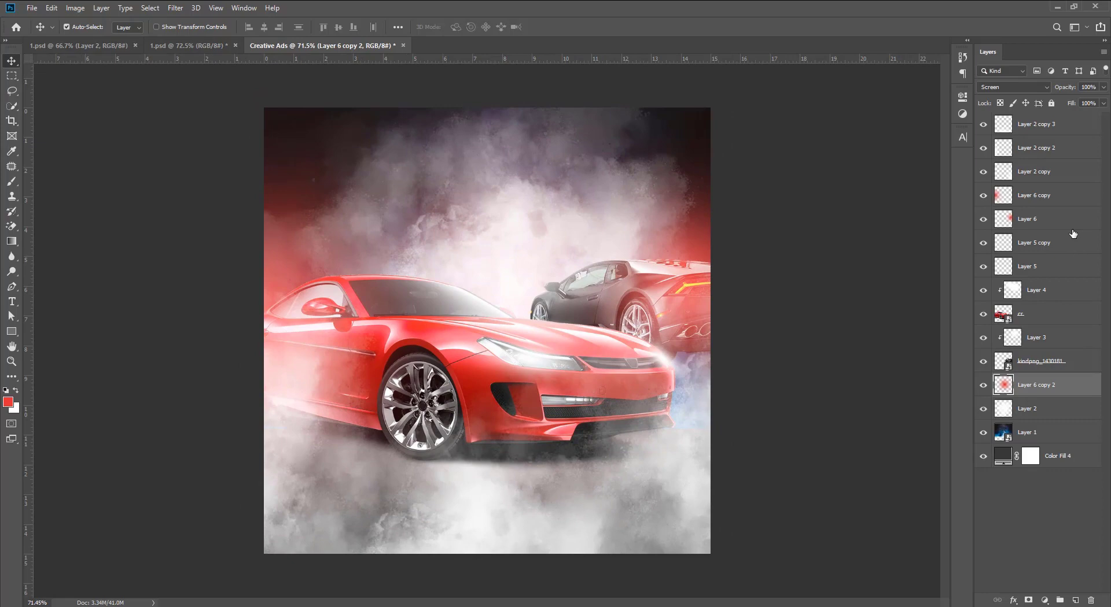
# - Paste the halftone dot texture above Layer 1 in Multiply and shift it up to the poster's top
pyautogui.click(1057, 438)
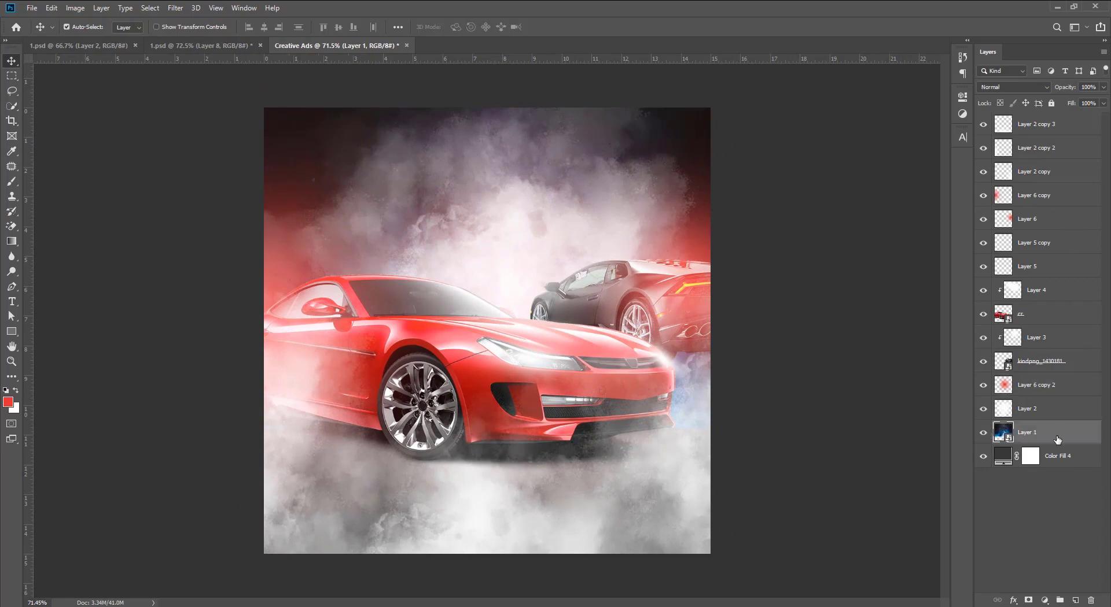
pyautogui.hotkey('ctrl', 'v')
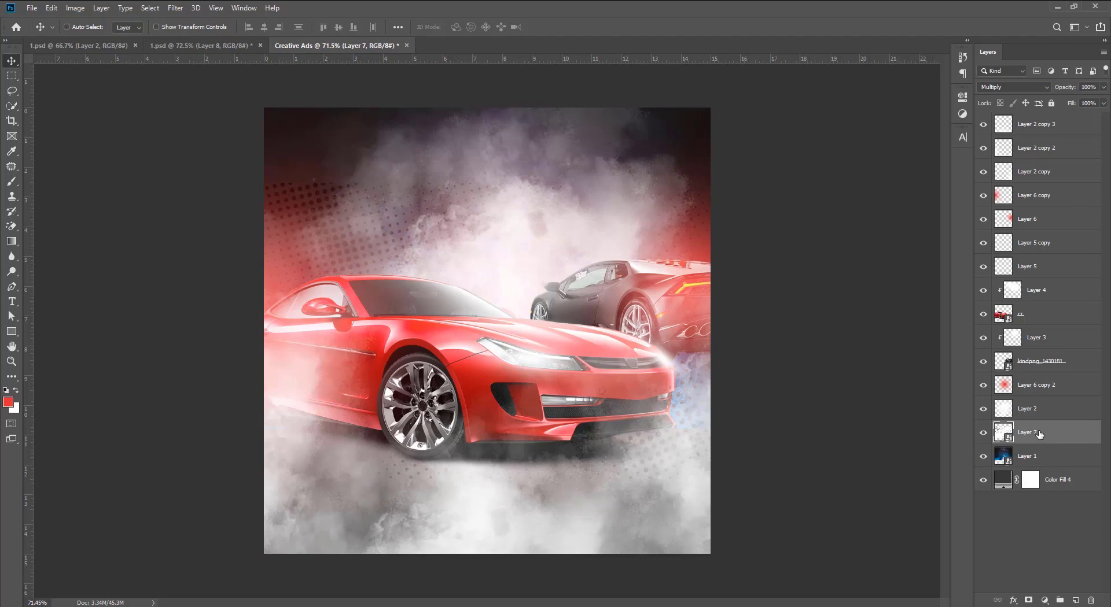
pyautogui.moveTo(1040, 434)
pyautogui.mouseDown()
pyautogui.moveTo(1035, 413)
pyautogui.moveTo(1039, 435)
pyautogui.mouseUp()
pyautogui.hotkey('ctrl', 't')
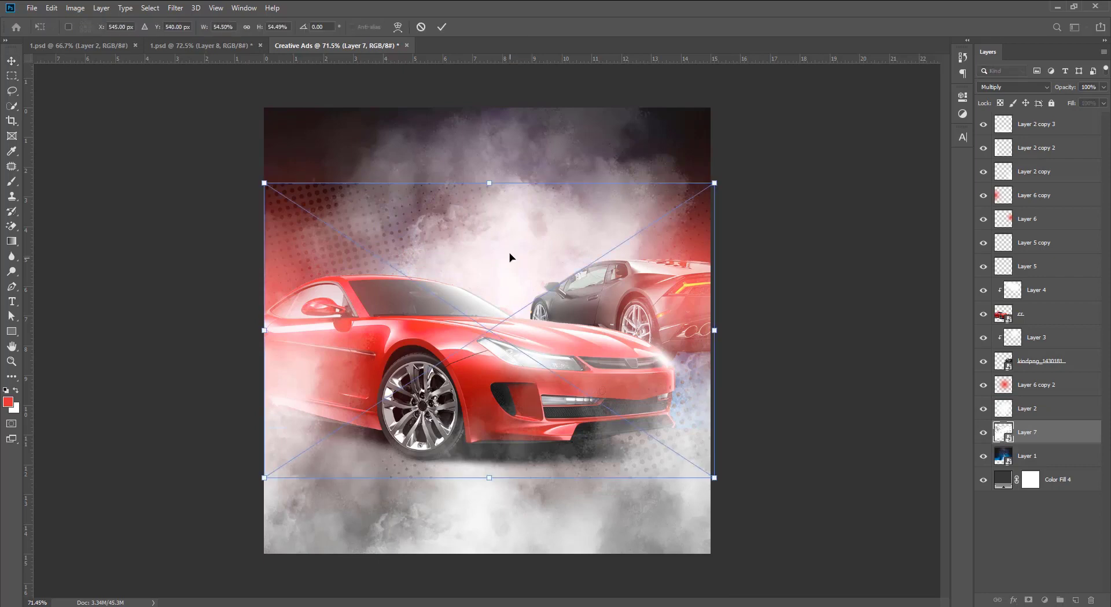
pyautogui.moveTo(509, 253); pyautogui.dragTo(509, 184)
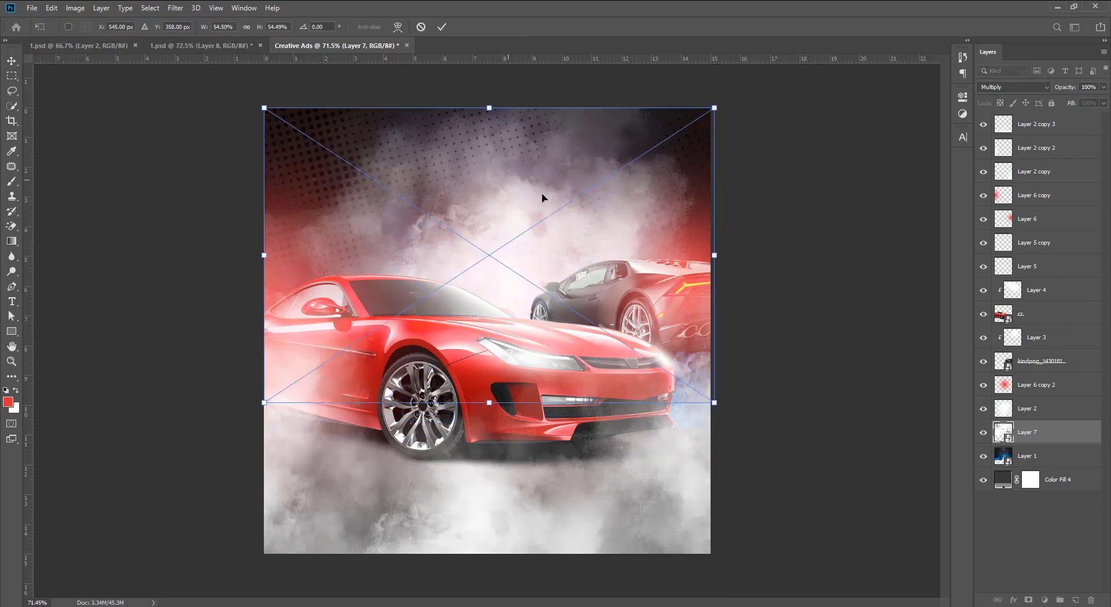
pyautogui.press('Return')
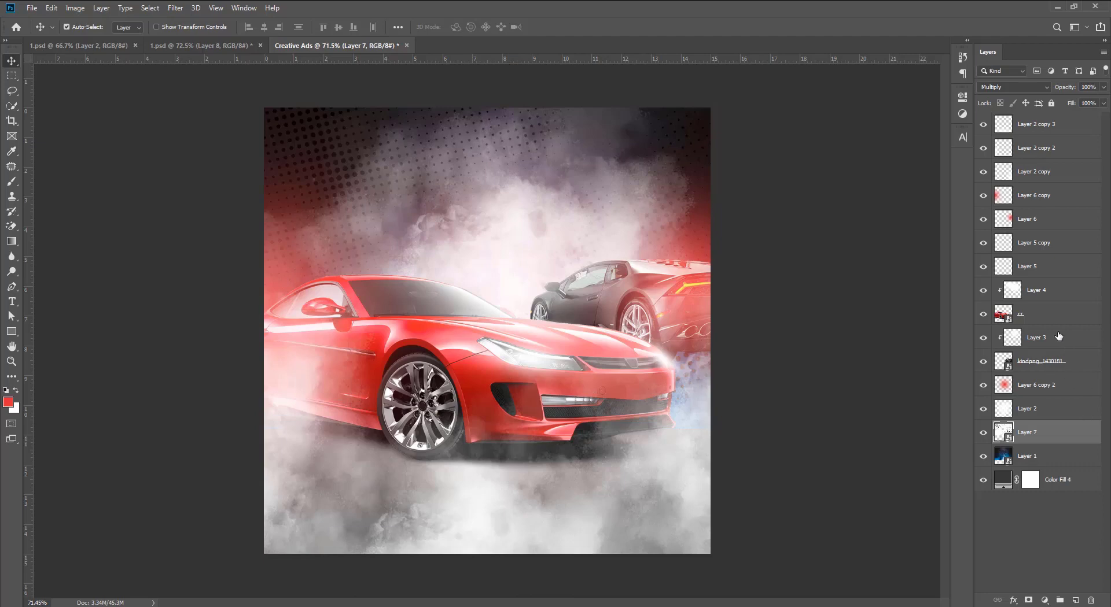
# - Paste the shattered-glass image as the top layer, set it to Screen, and position it over the cars
pyautogui.click(1048, 130)
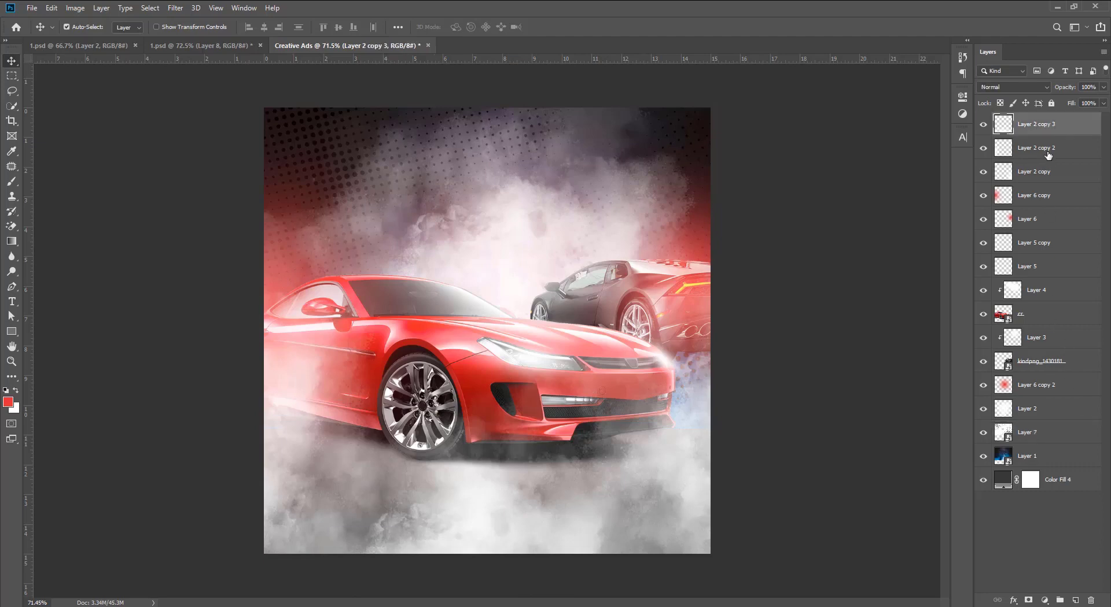
pyautogui.hotkey('ctrl', 'v')
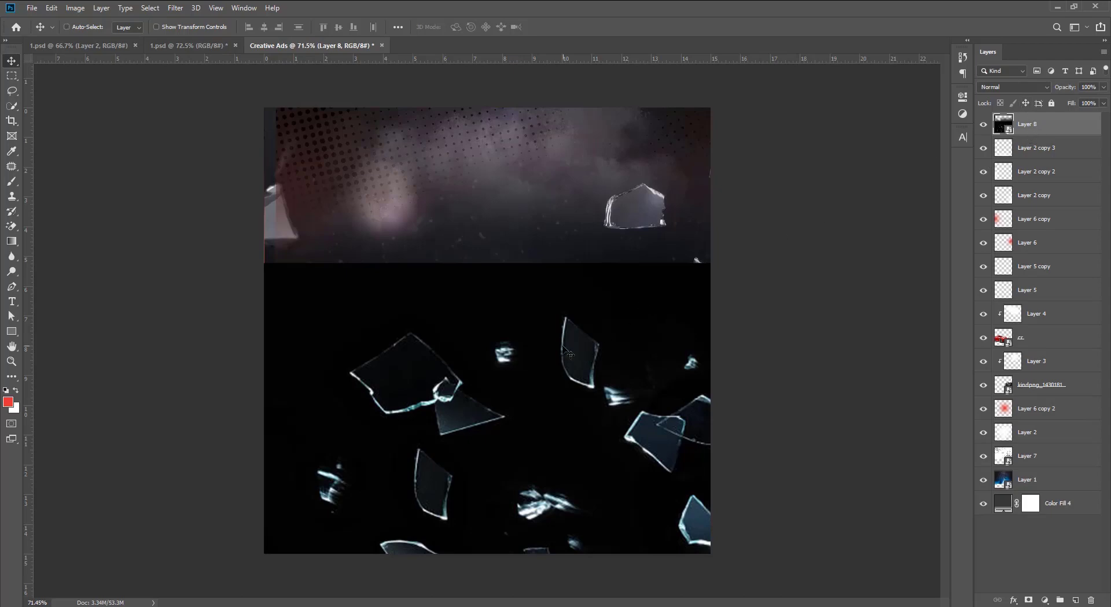
pyautogui.moveTo(560, 349); pyautogui.dragTo(561, 310)
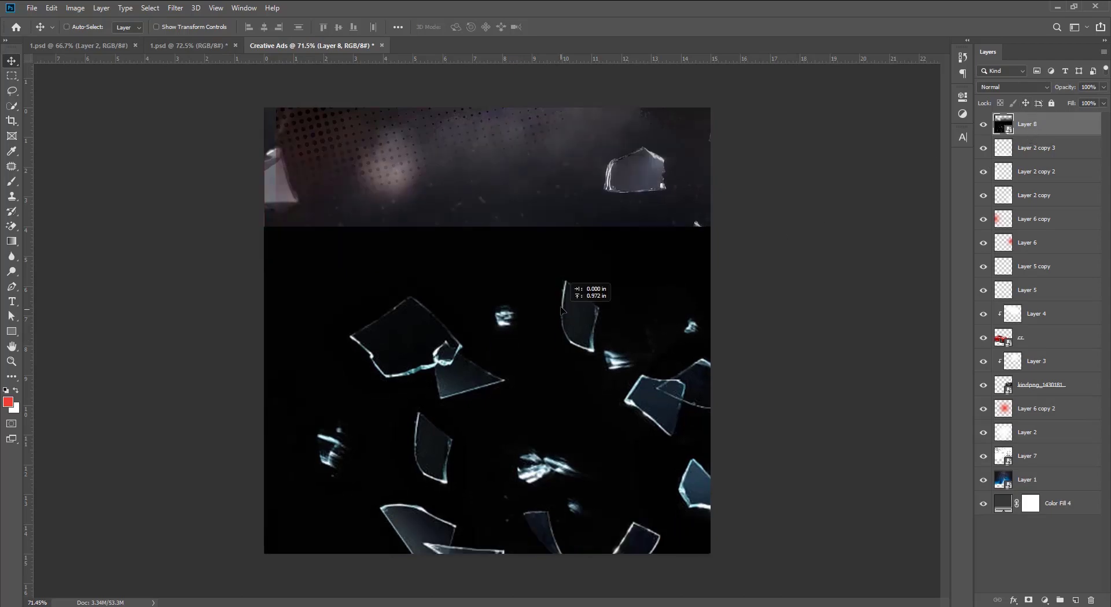
pyautogui.click(1013, 87)
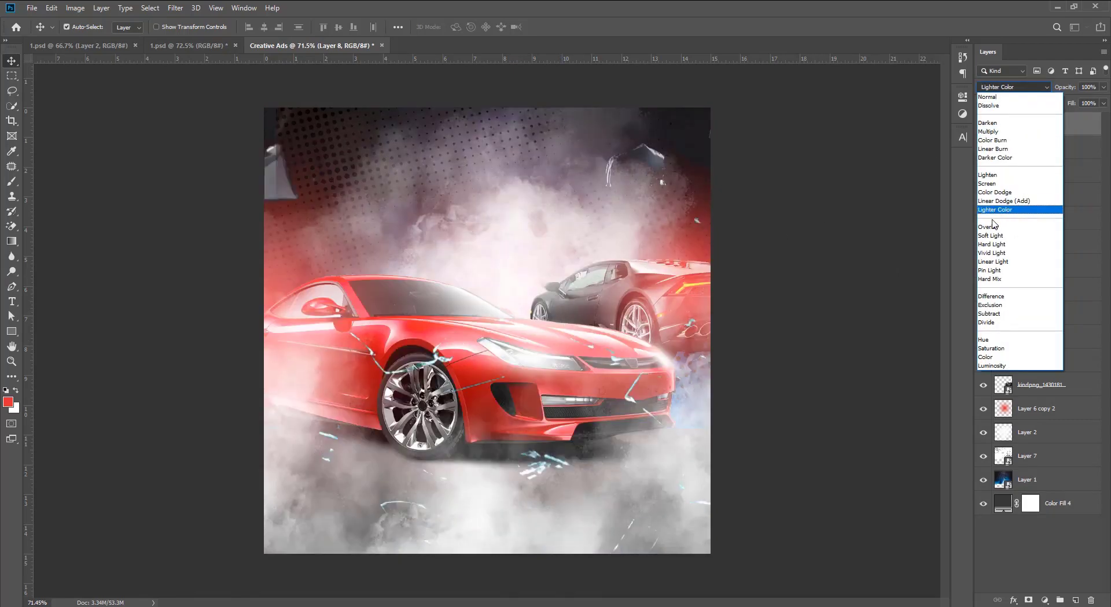
pyautogui.click(993, 183)
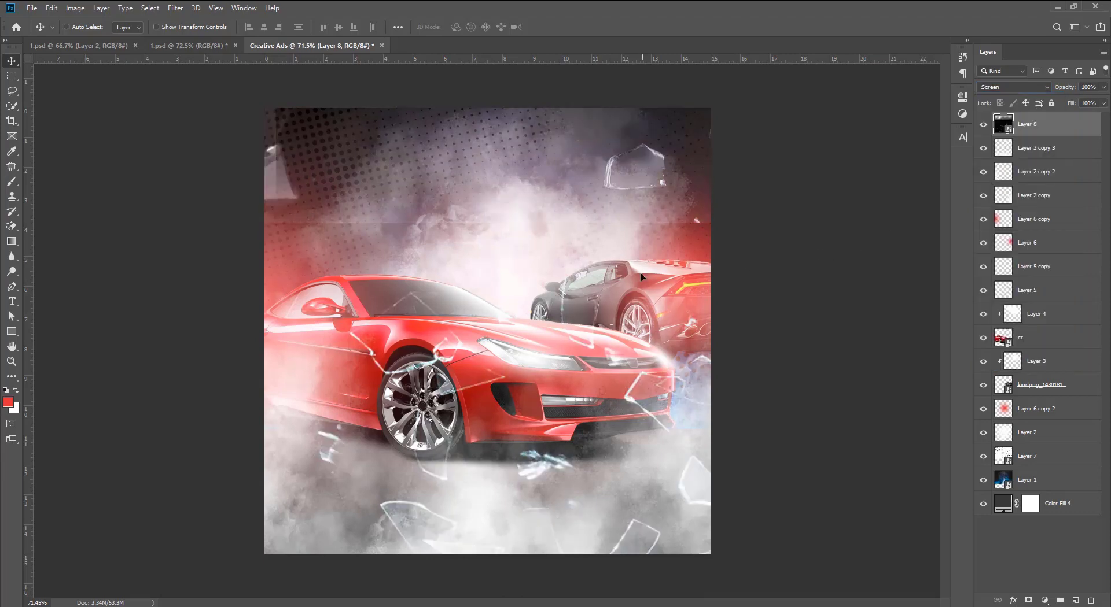
pyautogui.moveTo(643, 270); pyautogui.dragTo(644, 305)
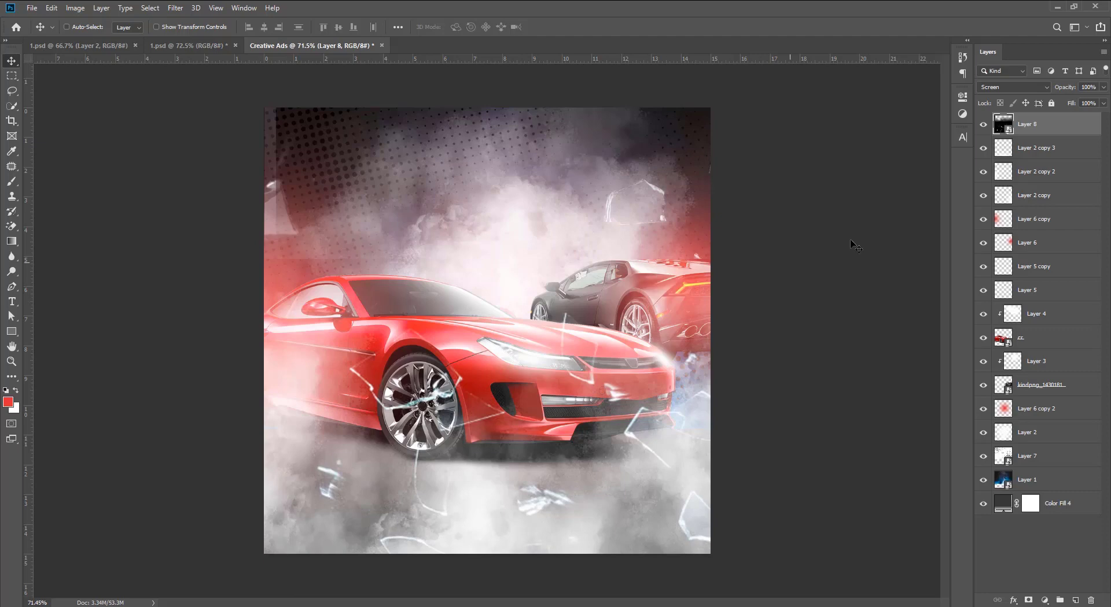
# - Add a mask to the glass layer and paint black above the red car's roof to hide shards
pyautogui.click(1029, 600)
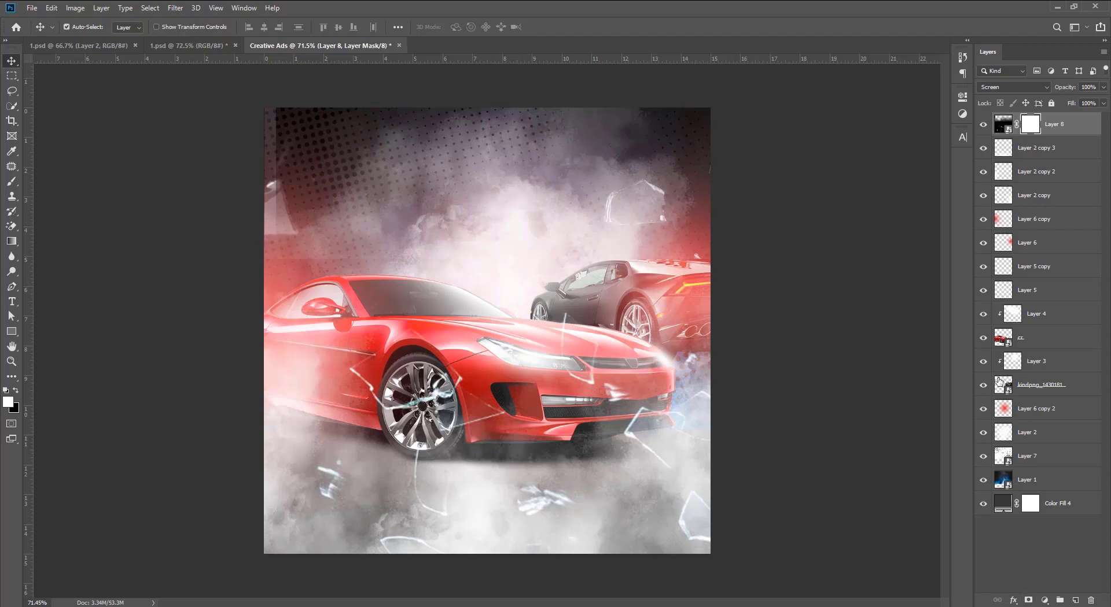
pyautogui.press('b')
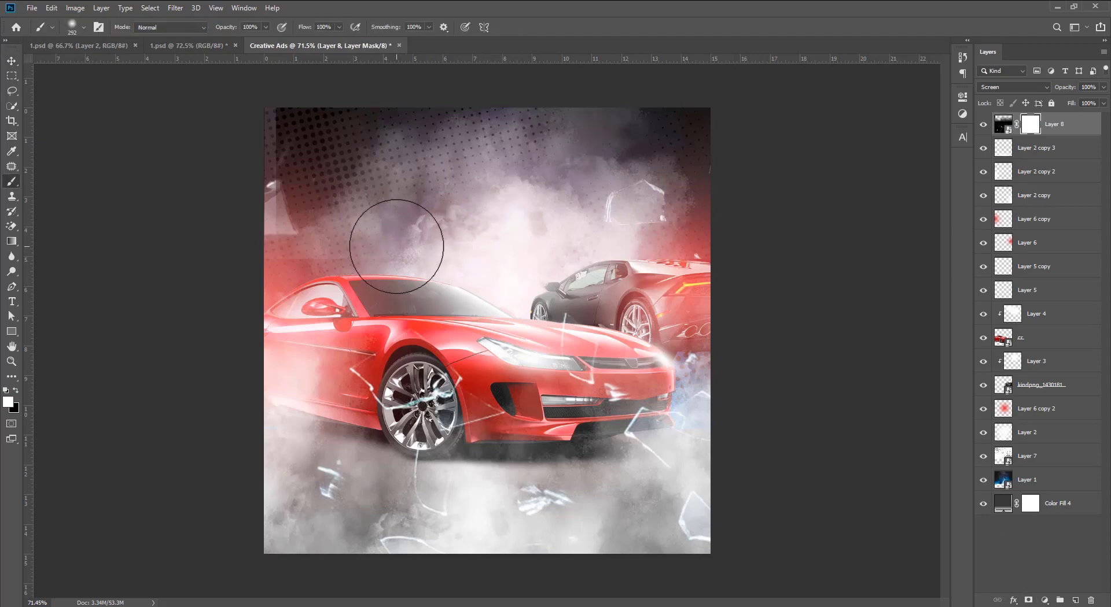
pyautogui.press('x')
pyautogui.moveTo(397, 247); pyautogui.dragTo(404, 255)
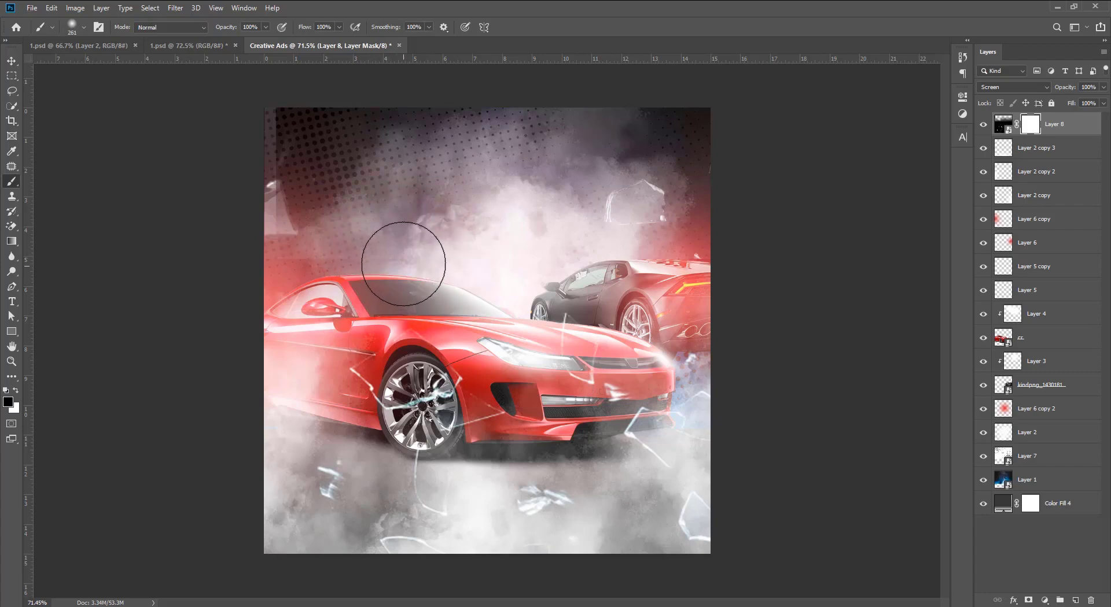
pyautogui.press('[')
pyautogui.press('[')
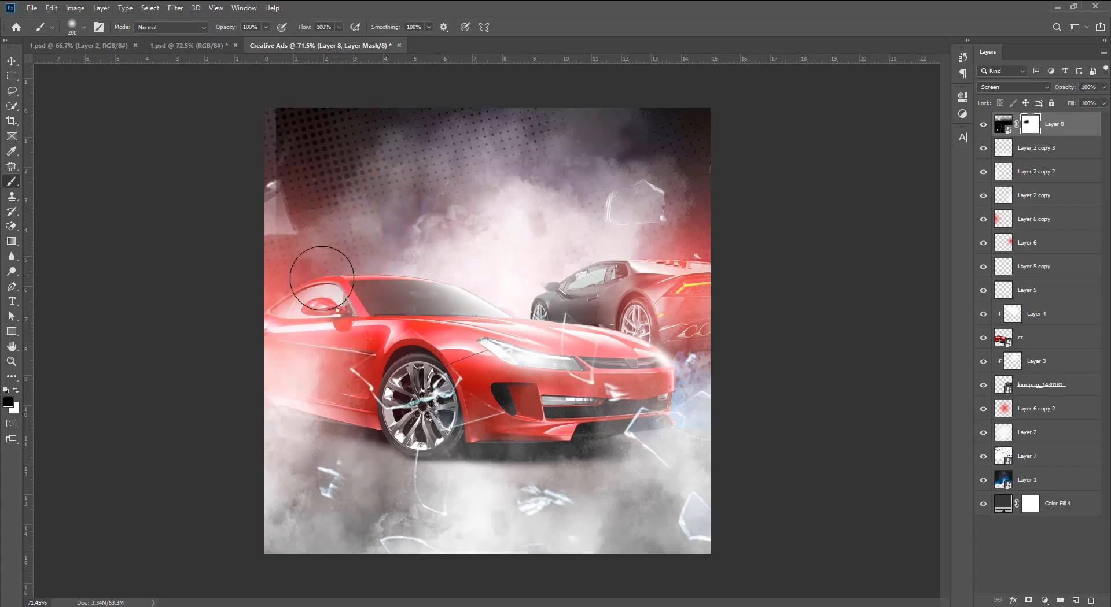
pyautogui.moveTo(317, 272); pyautogui.dragTo(275, 285)
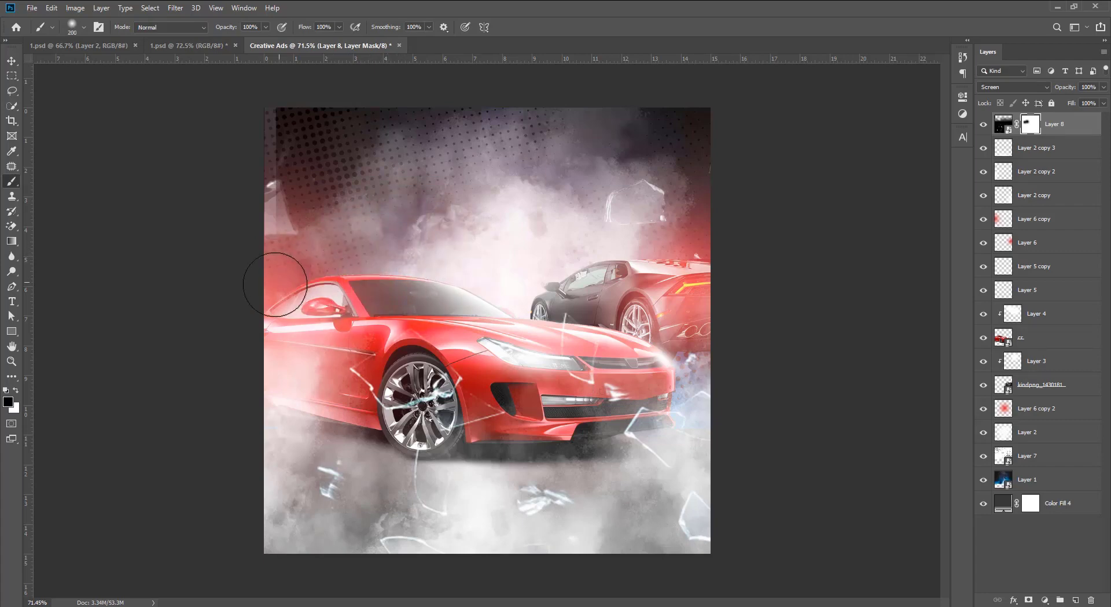
pyautogui.click(1049, 132)
# - Transform Layer 8, shifting it slightly left and widening it to about 99.7%
pyautogui.hotkey('ctrl', 't')
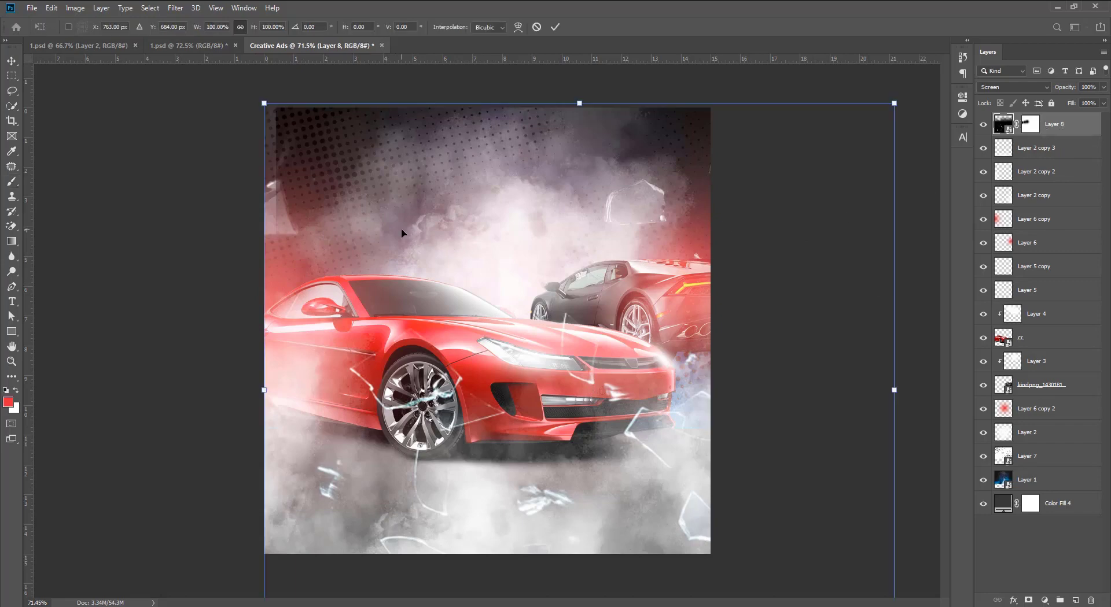
pyautogui.moveTo(402, 233); pyautogui.dragTo(383, 232)
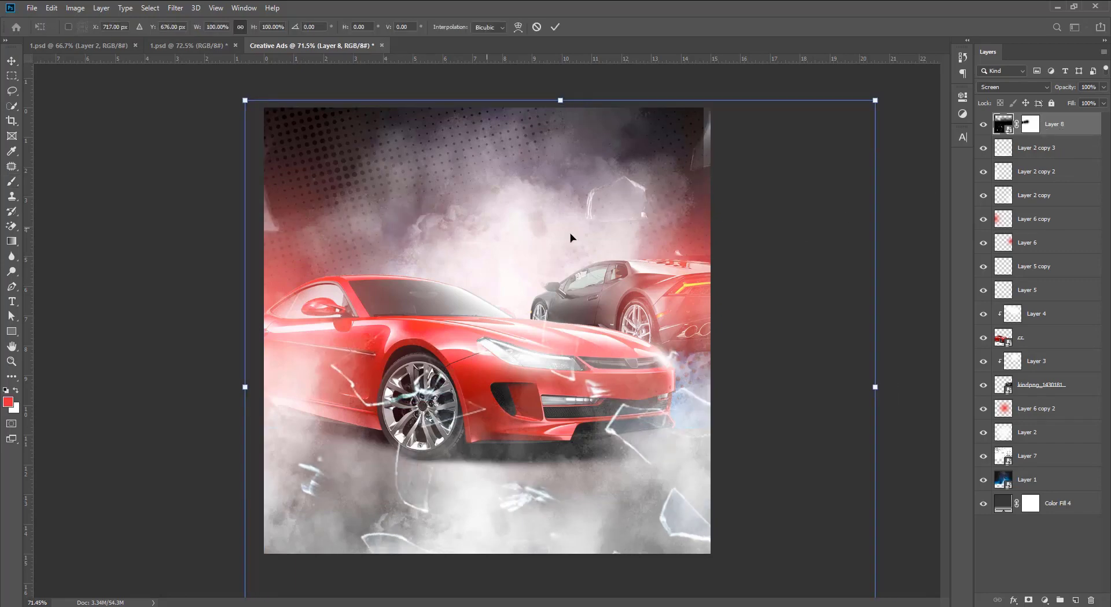
pyautogui.moveTo(877, 387); pyautogui.dragTo(889, 386)
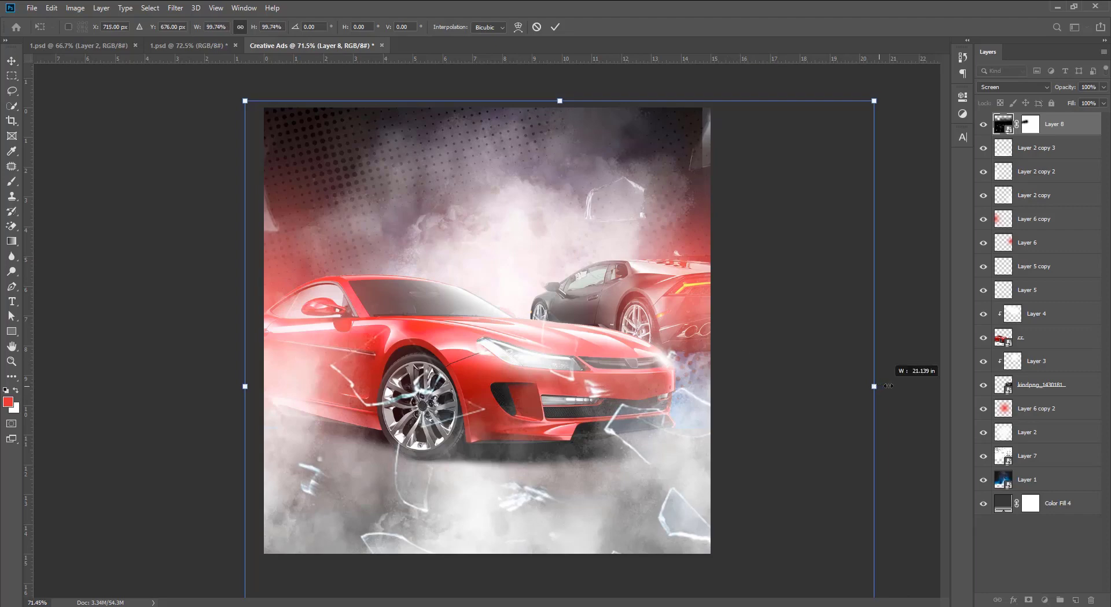
pyautogui.press('Return')
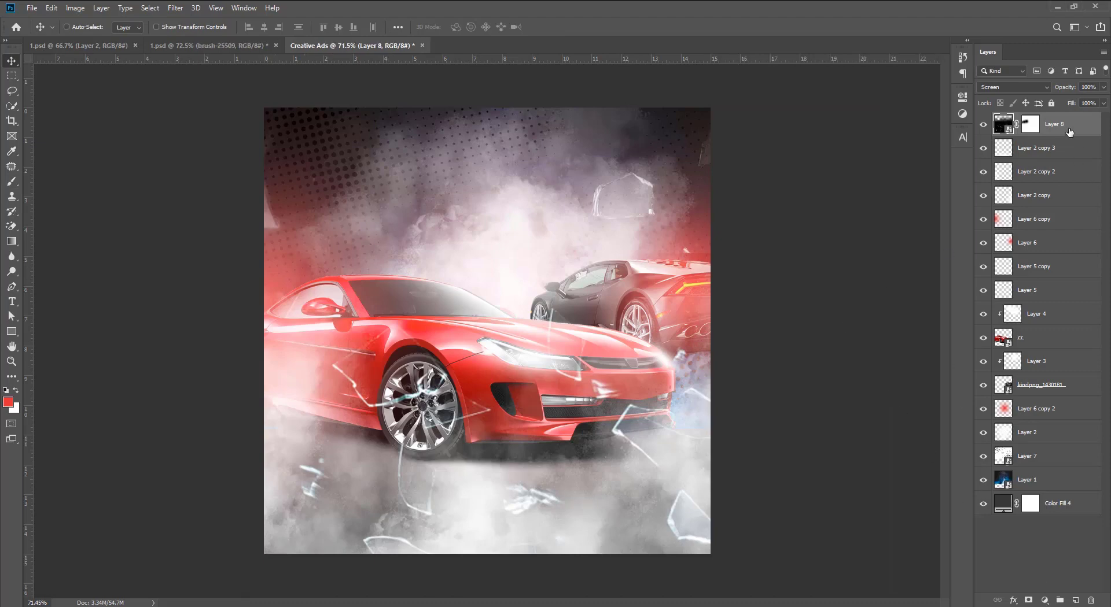
# - Paste the poster Text group and move it about 30 px left
pyautogui.hotkey('ctrl', 'v')
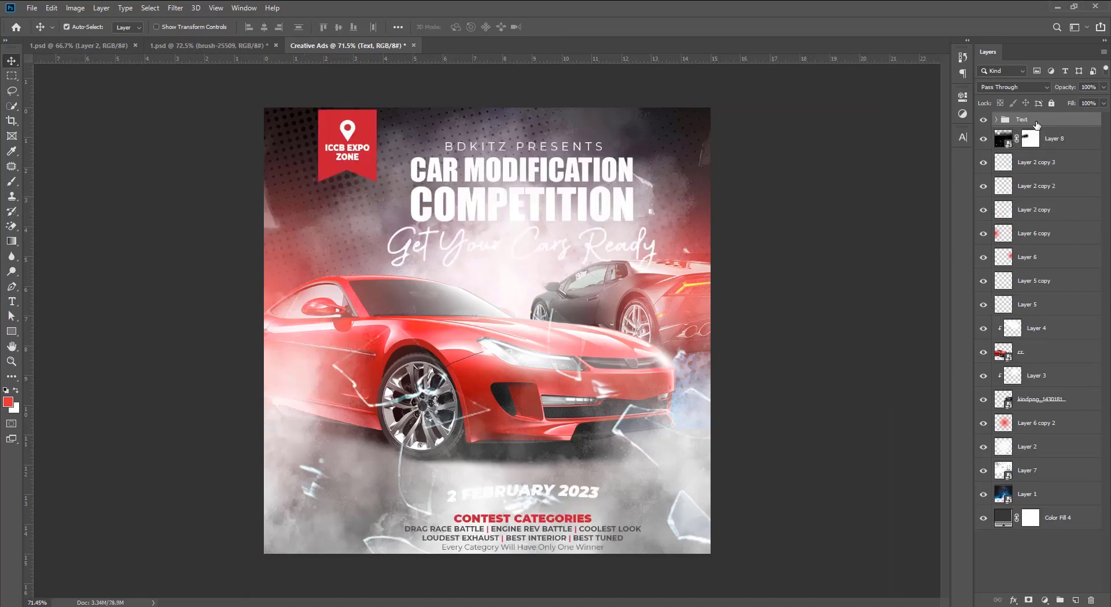
pyautogui.hotkey('ctrl', 't')
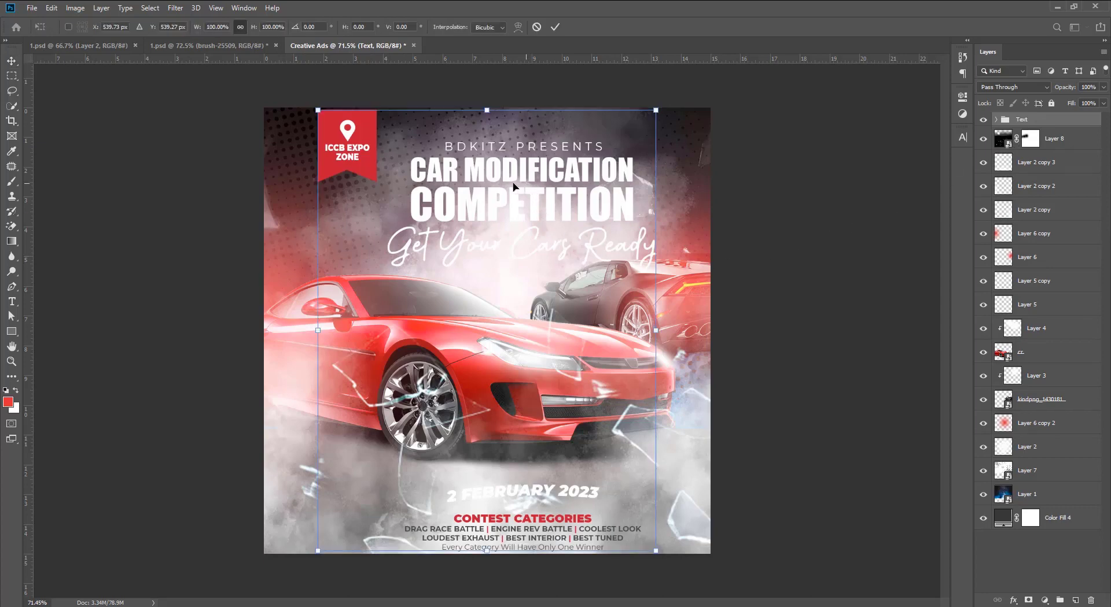
pyautogui.moveTo(527, 186); pyautogui.dragTo(489, 186)
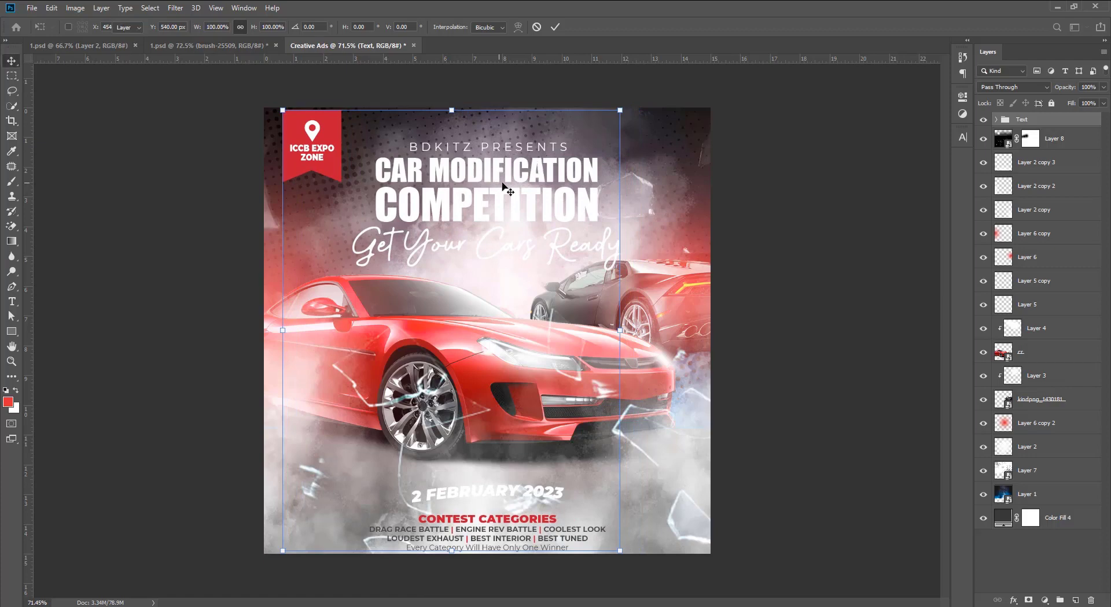
pyautogui.press('Return')
# - Move the ICCB EXPO ZONE logo up to the top edge and the title block up and left
pyautogui.click(996, 120)
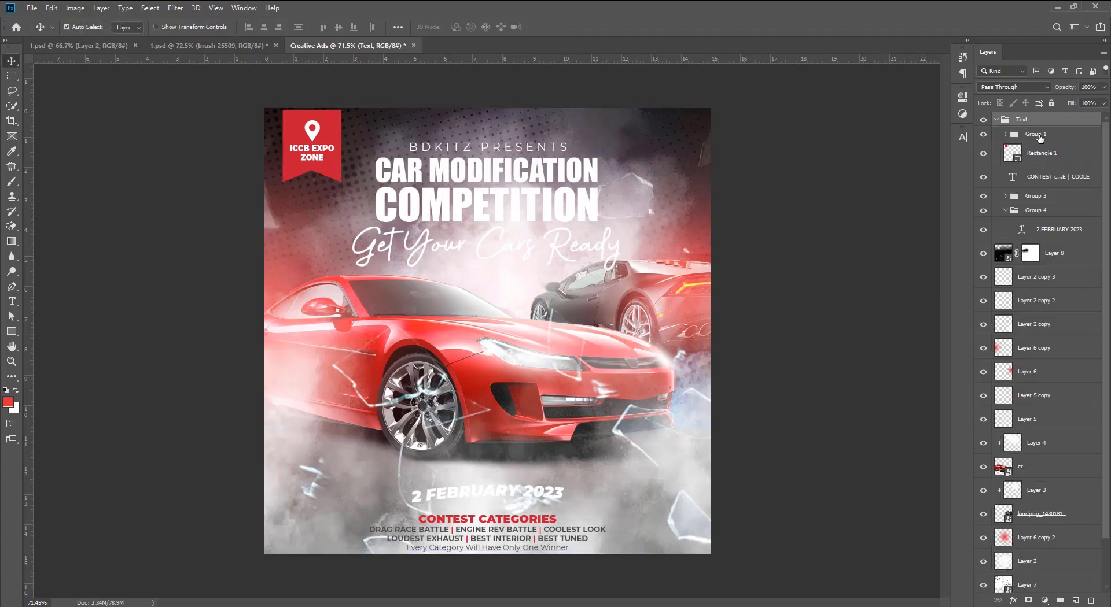
pyautogui.click(1038, 134)
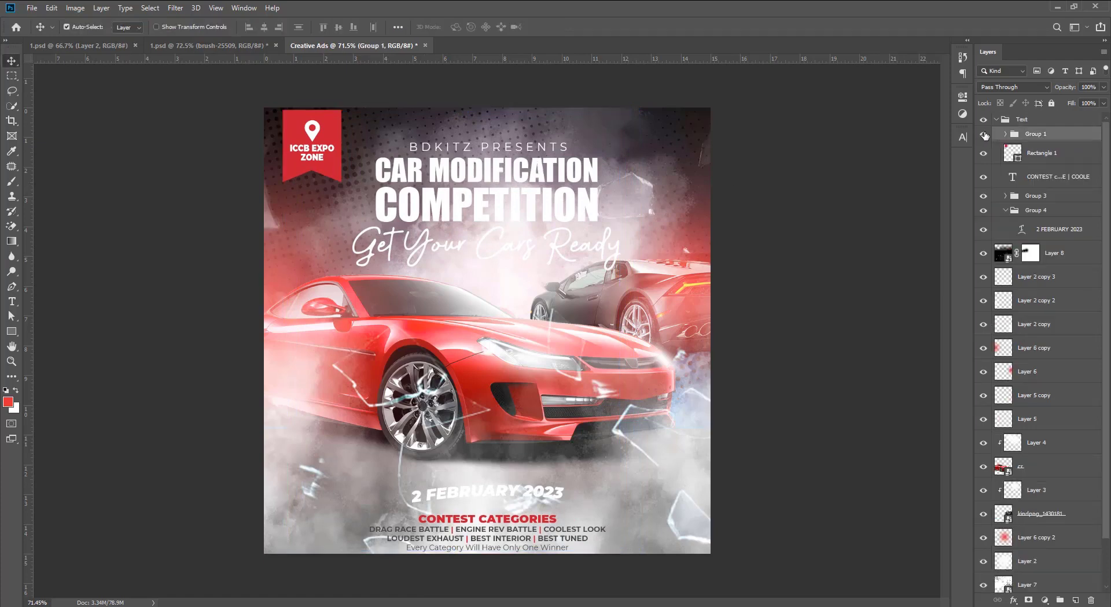
pyautogui.keyDown('shift'); pyautogui.click(1030, 155); pyautogui.keyUp('shift')
pyautogui.moveTo(311, 150); pyautogui.dragTo(307, 141)
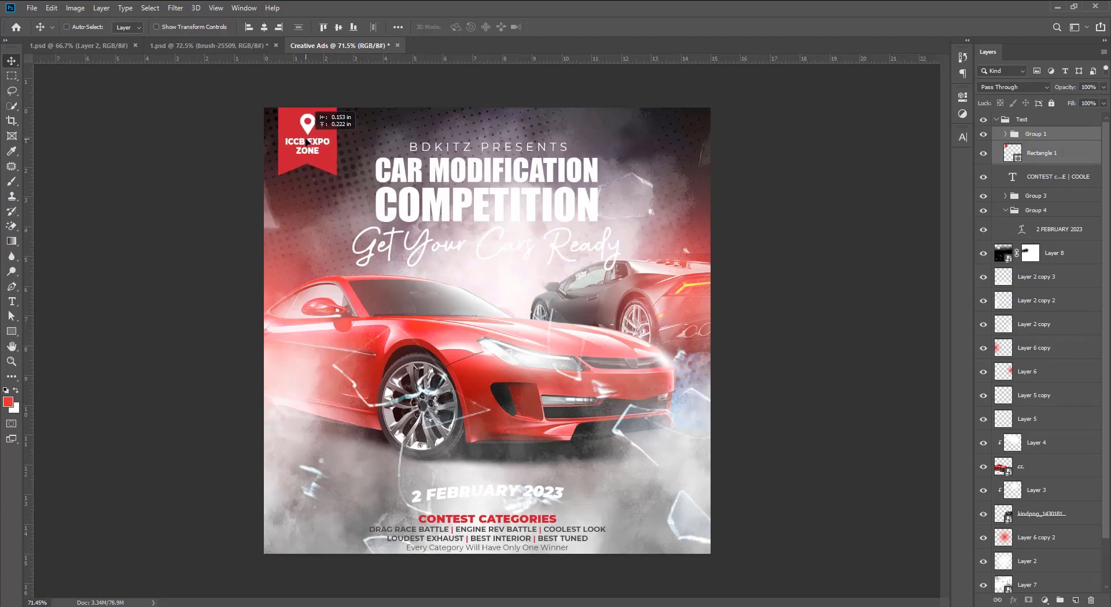
pyautogui.click(1033, 197)
pyautogui.moveTo(553, 215); pyautogui.dragTo(544, 201)
# - Centre the title horizontally on the poster and raise the date and CONTEST CATEGORIES lines slightly
pyautogui.hotkey('ctrl', 'a')
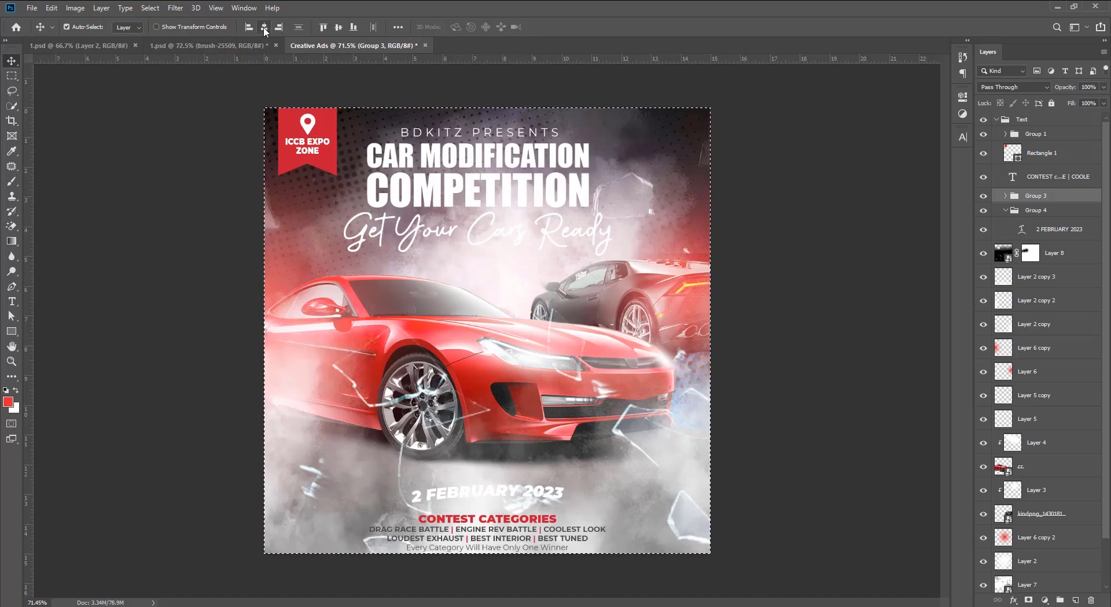
pyautogui.click(264, 27)
pyautogui.hotkey('ctrl', 'd')
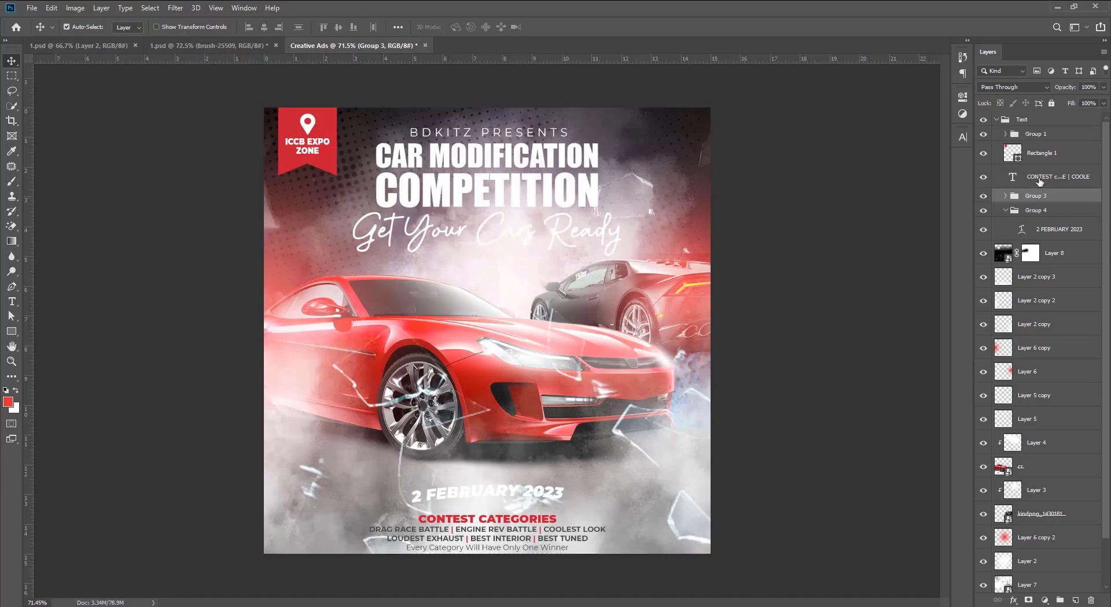
pyautogui.click(1033, 212)
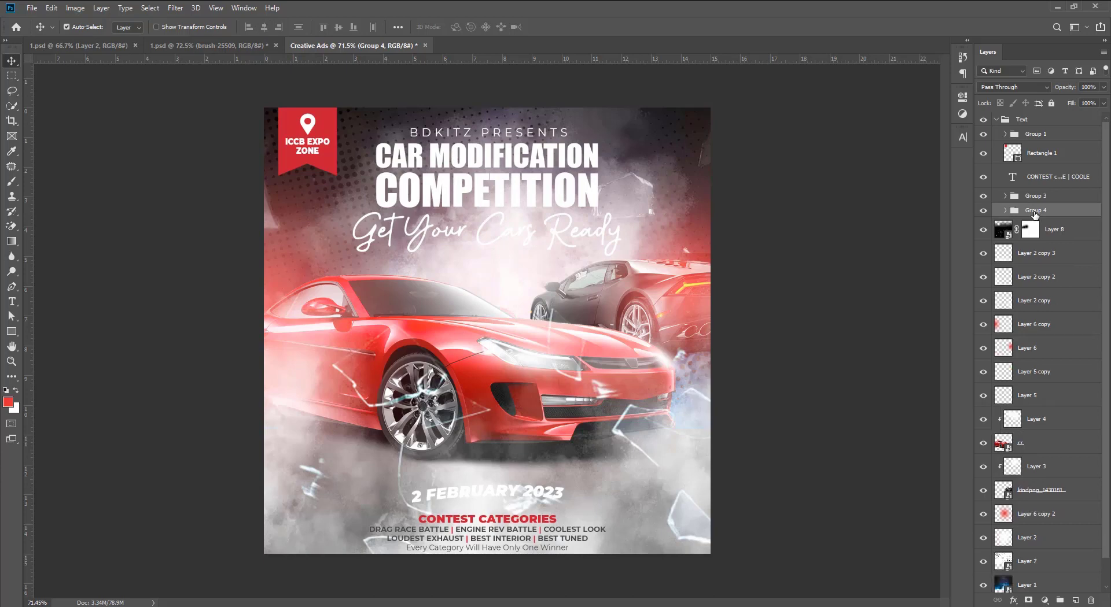
pyautogui.click(984, 210)
pyautogui.click(1048, 184)
pyautogui.moveTo(532, 496); pyautogui.dragTo(531, 487)
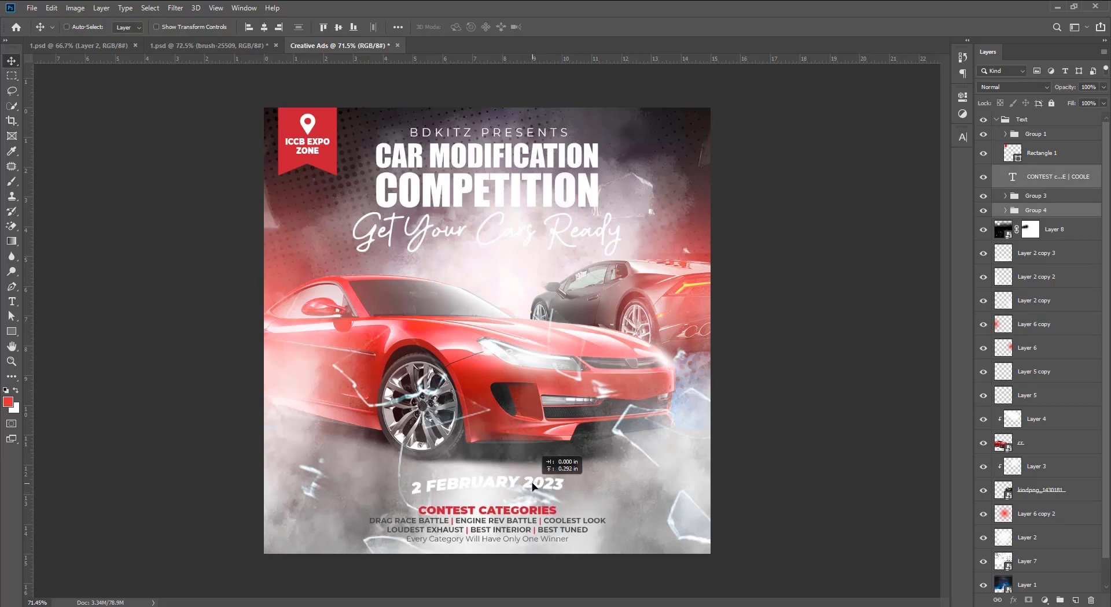
pyautogui.click(996, 120)
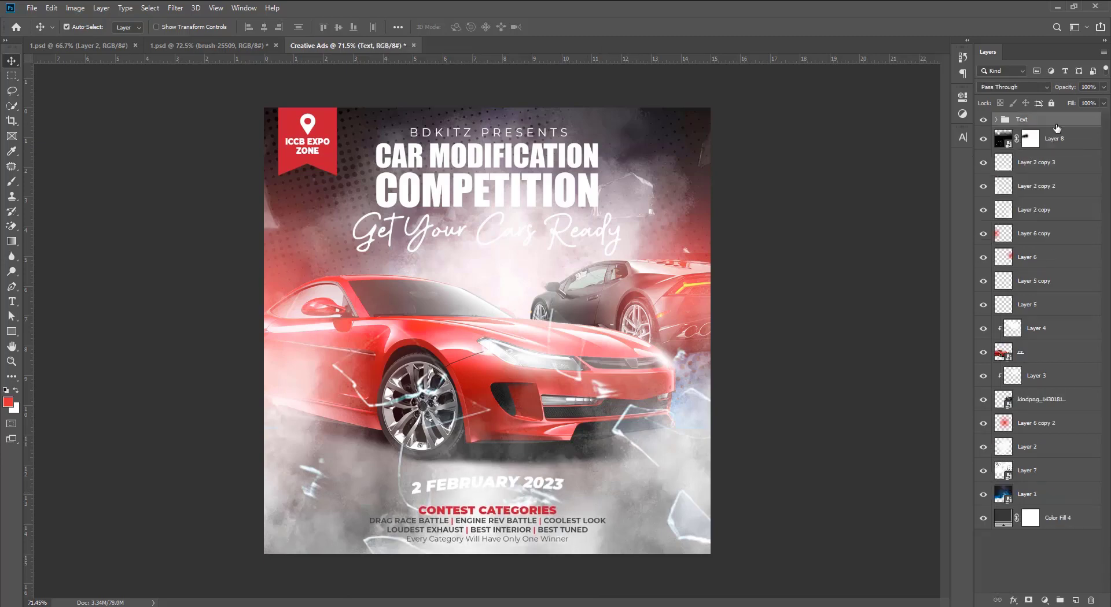
# - Place the brush-25509 stroke graphic behind the 2 FEBRUARY 2023 date
pyautogui.click(1012, 575)
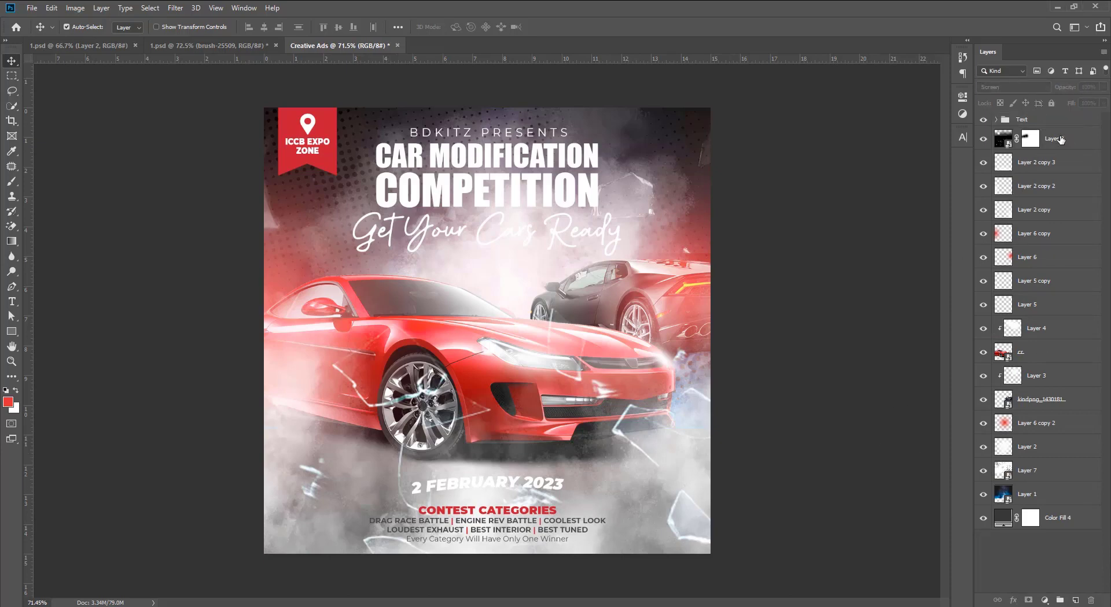
pyautogui.moveTo(1060, 139); pyautogui.dragTo(544, 303)
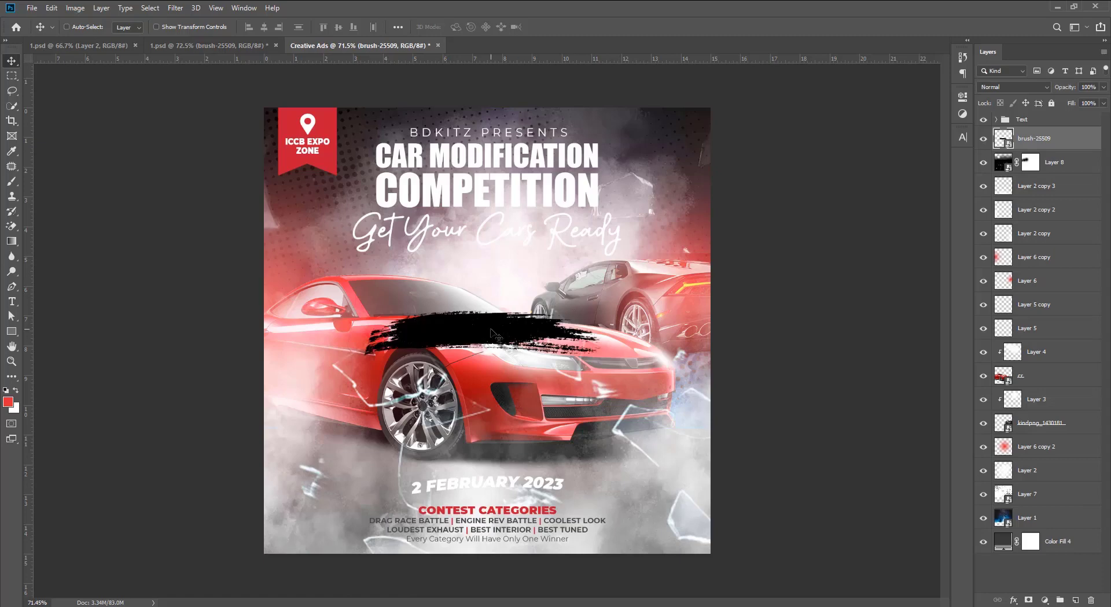
pyautogui.moveTo(491, 331); pyautogui.dragTo(513, 483)
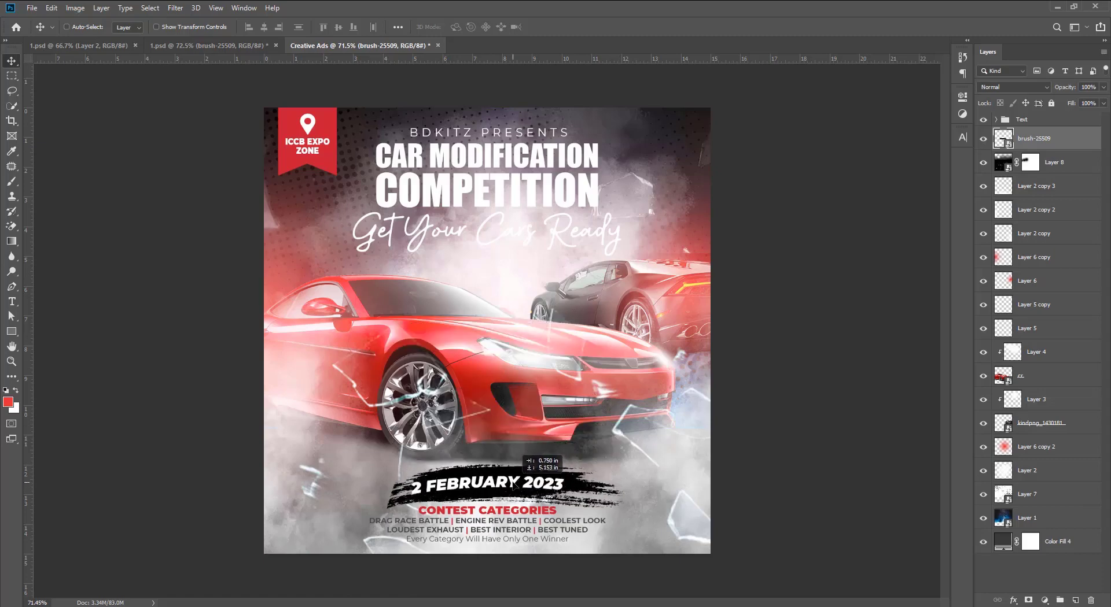
pyautogui.press('ctrl')
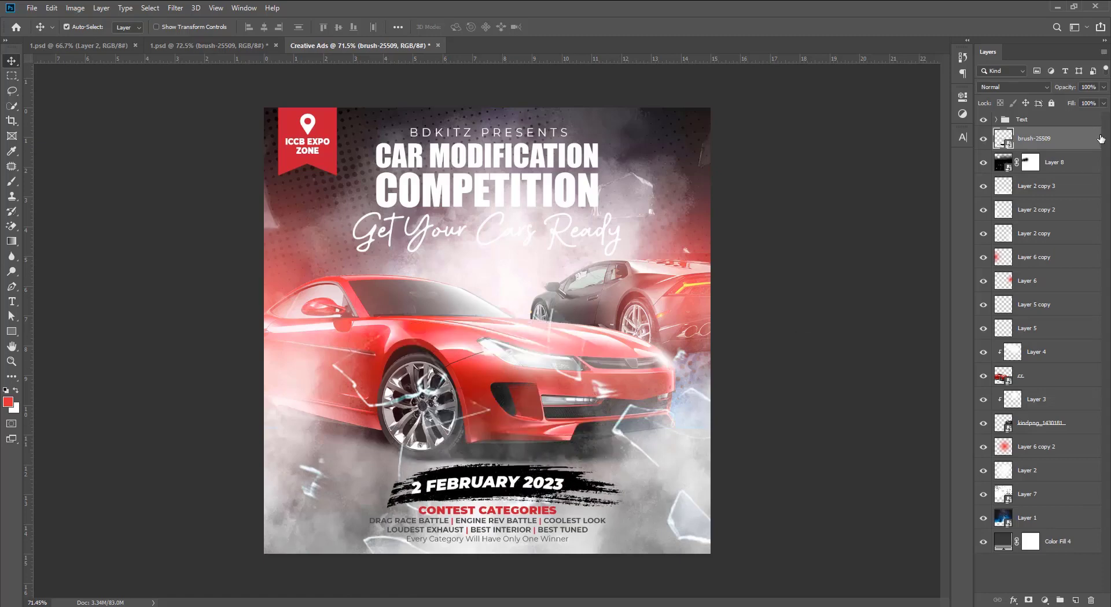
# - Give the brush stroke a Color Overlay of the badge red c61b35 and nudge it slightly left
pyautogui.doubleClick(1099, 141)
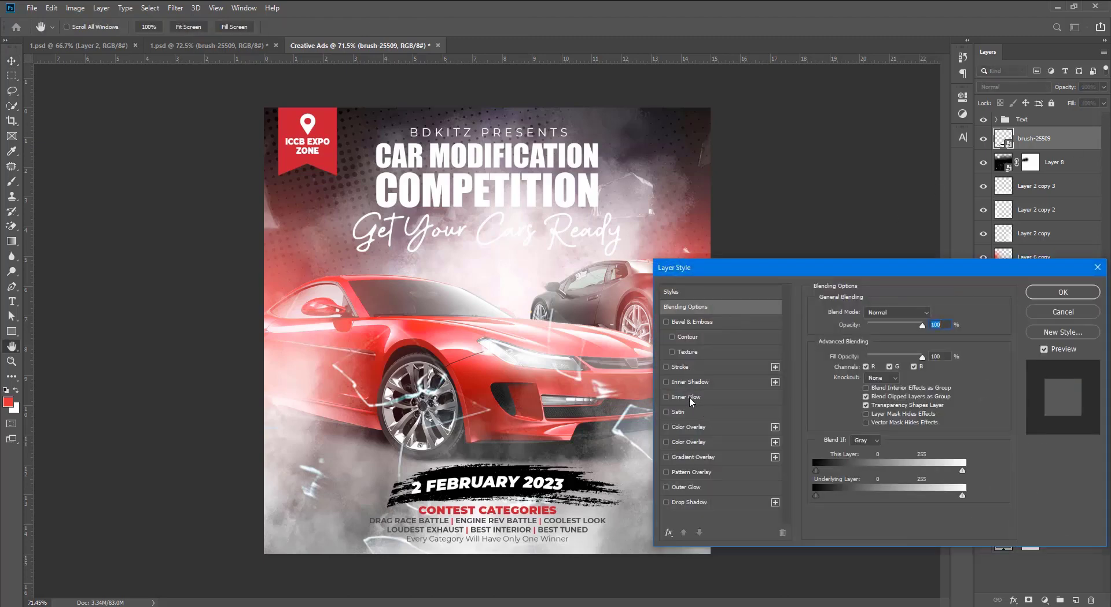
pyautogui.click(688, 428)
pyautogui.click(930, 319)
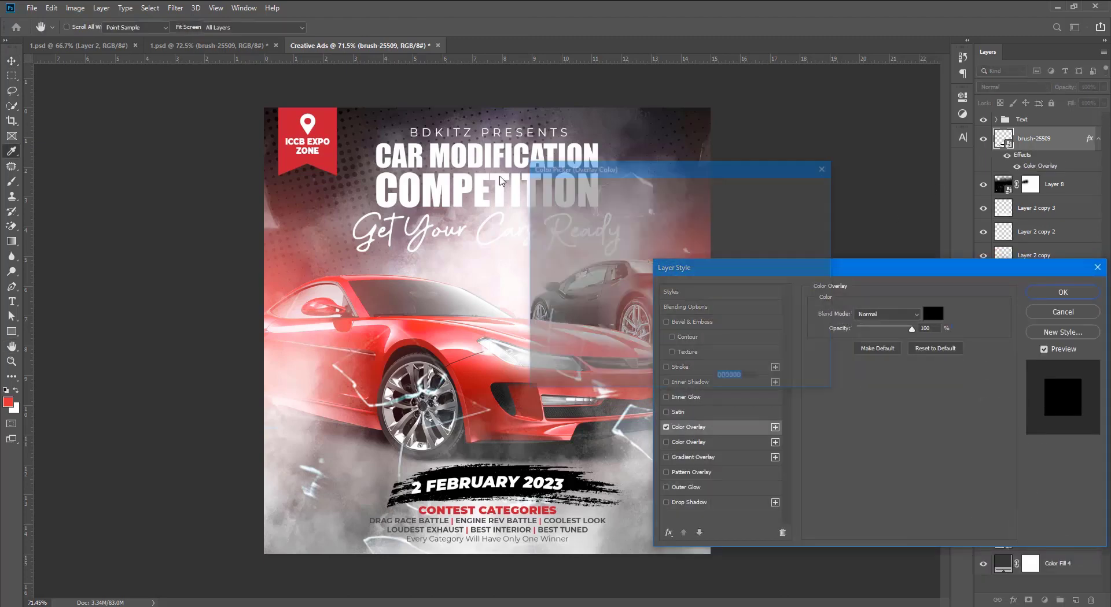
pyautogui.click(334, 116)
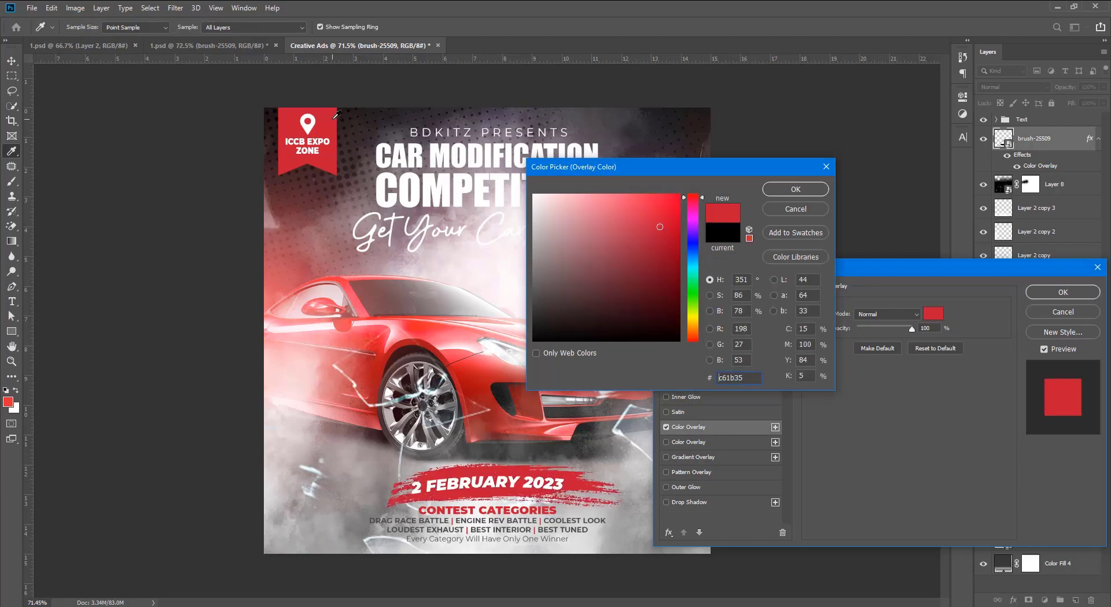
pyautogui.click(795, 189)
pyautogui.click(1062, 293)
pyautogui.click(1099, 139)
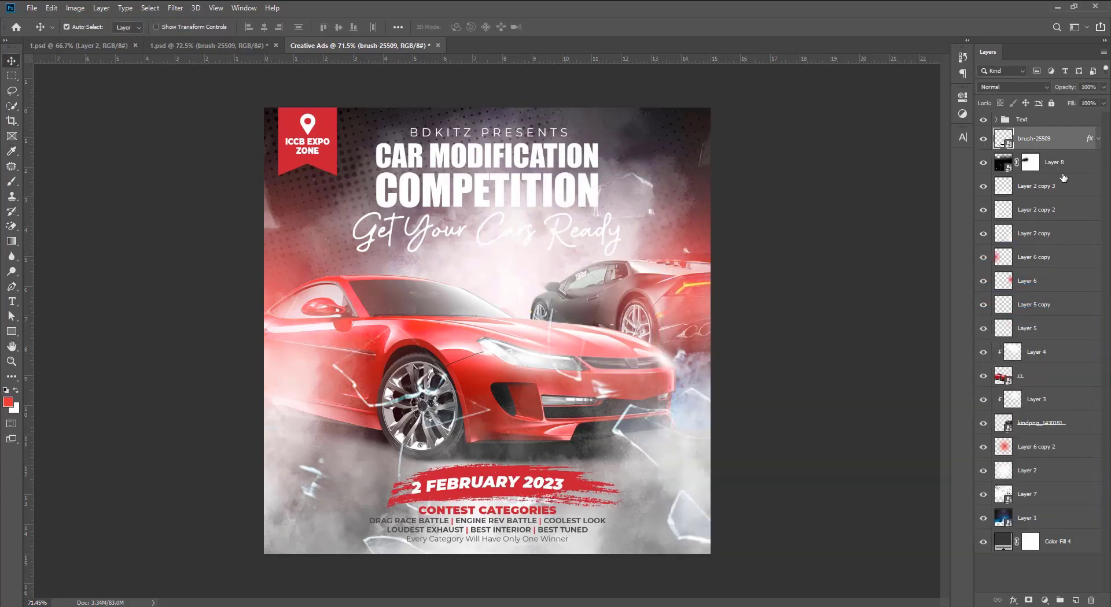
pyautogui.moveTo(569, 479); pyautogui.dragTo(559, 479)
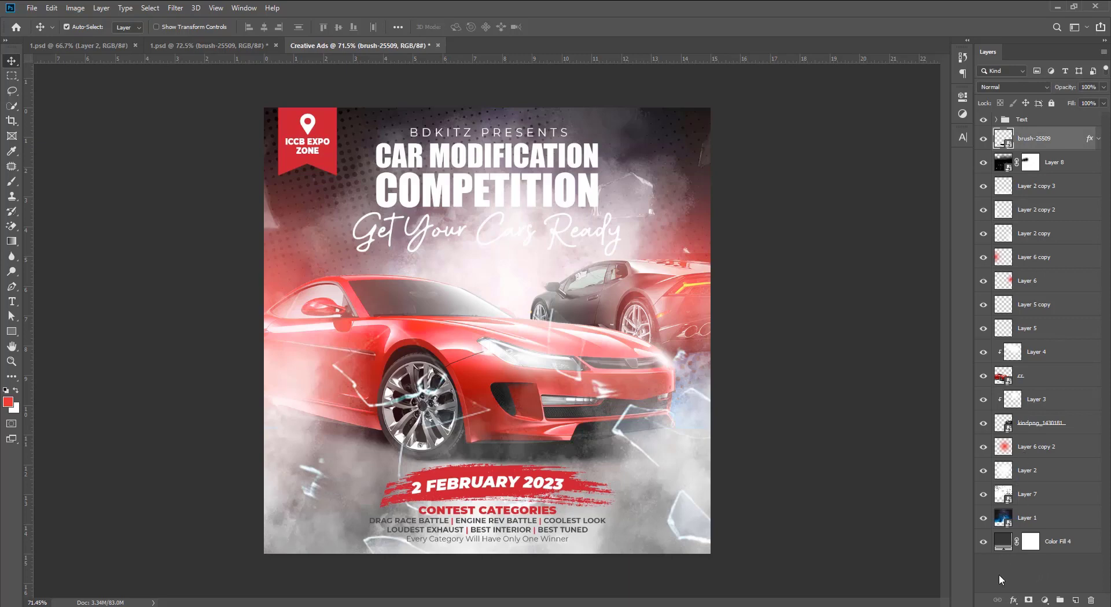
# - Expand the Text group and Group 3, toggling visibility to identify layers, then select the CAR MODIFICATION COMPETITION headline
pyautogui.click(996, 119)
pyautogui.click(1035, 135)
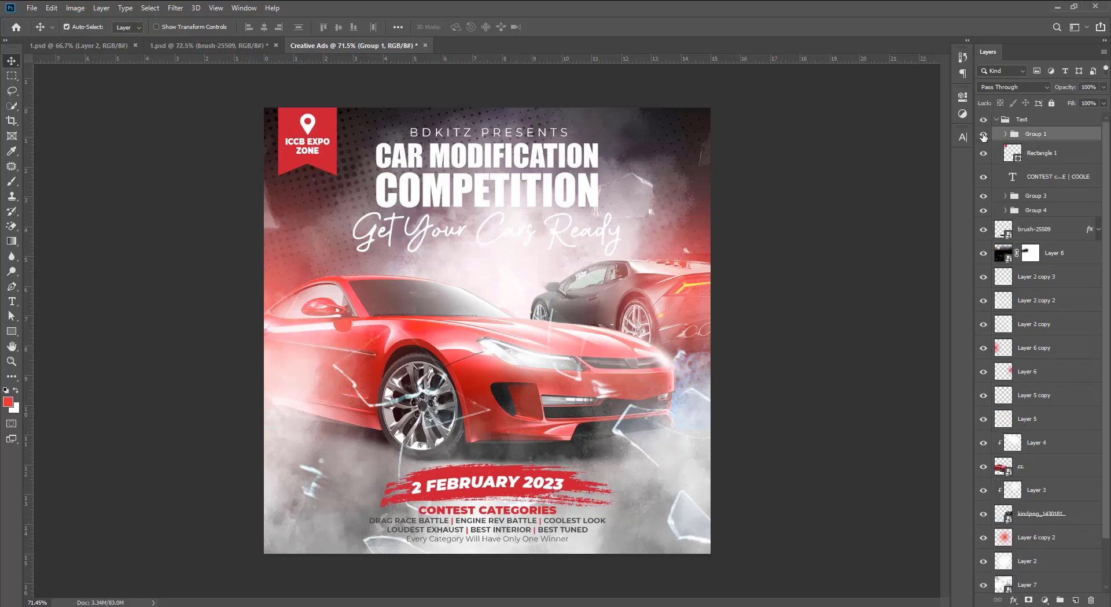
pyautogui.click(983, 135)
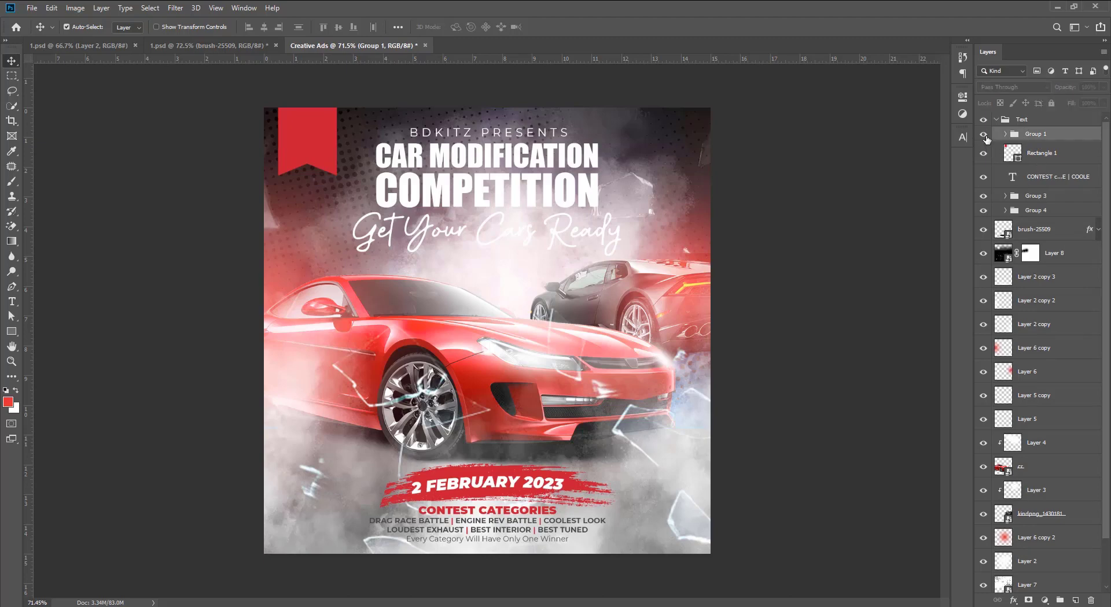
pyautogui.click(1005, 196)
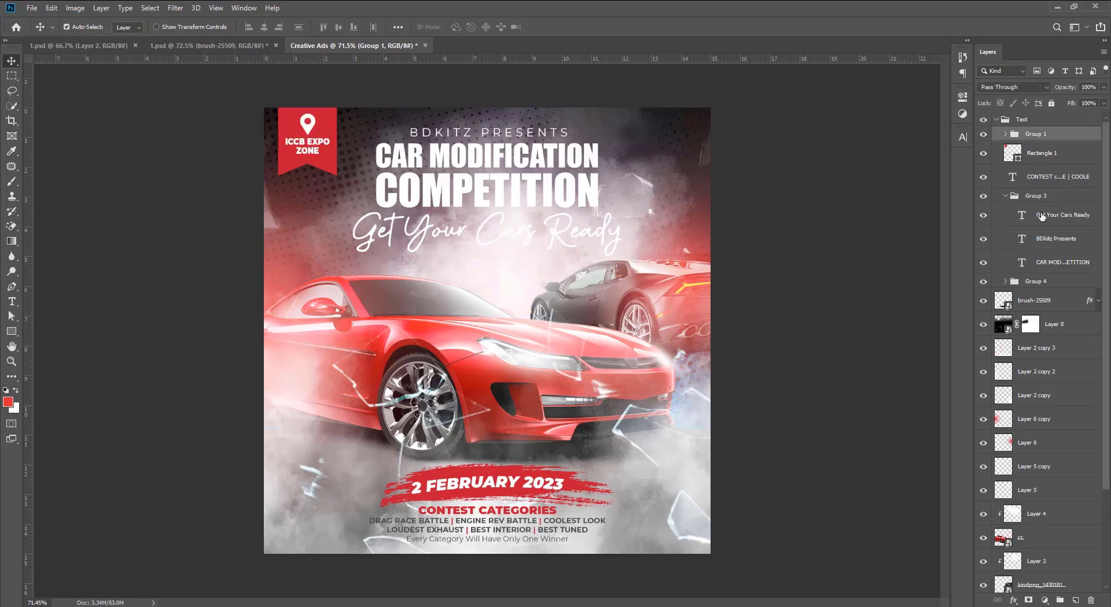
pyautogui.click(987, 216)
pyautogui.click(984, 215)
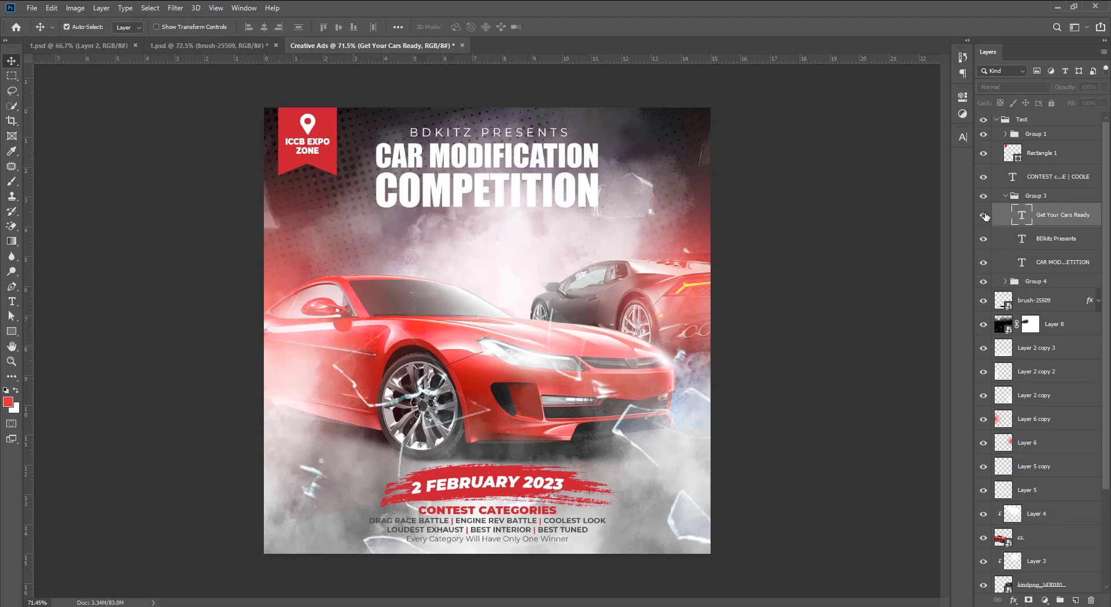
pyautogui.click(996, 243)
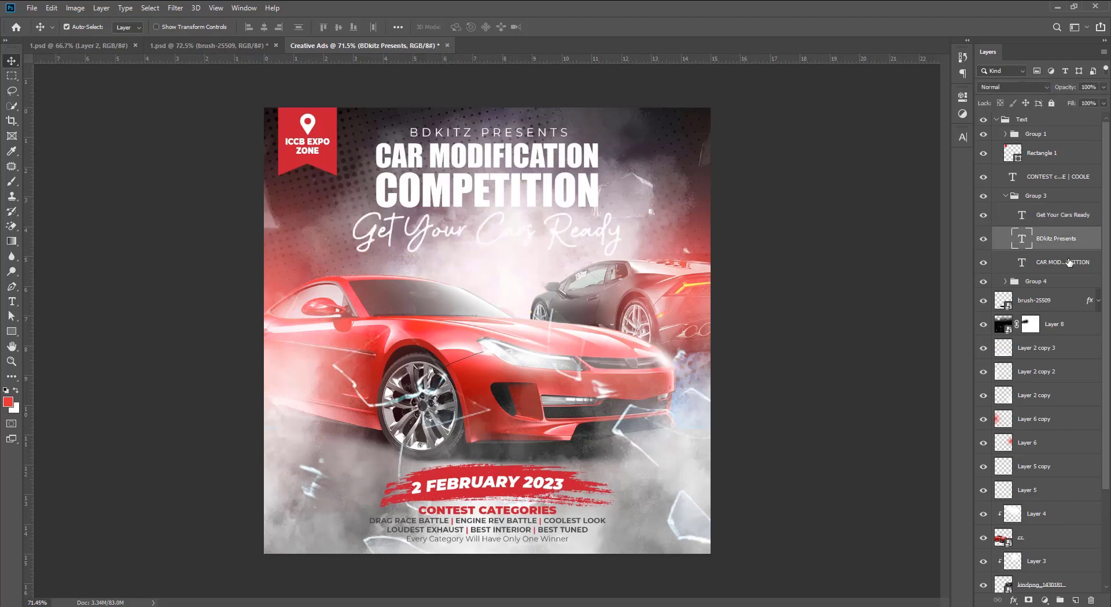
pyautogui.click(1088, 265)
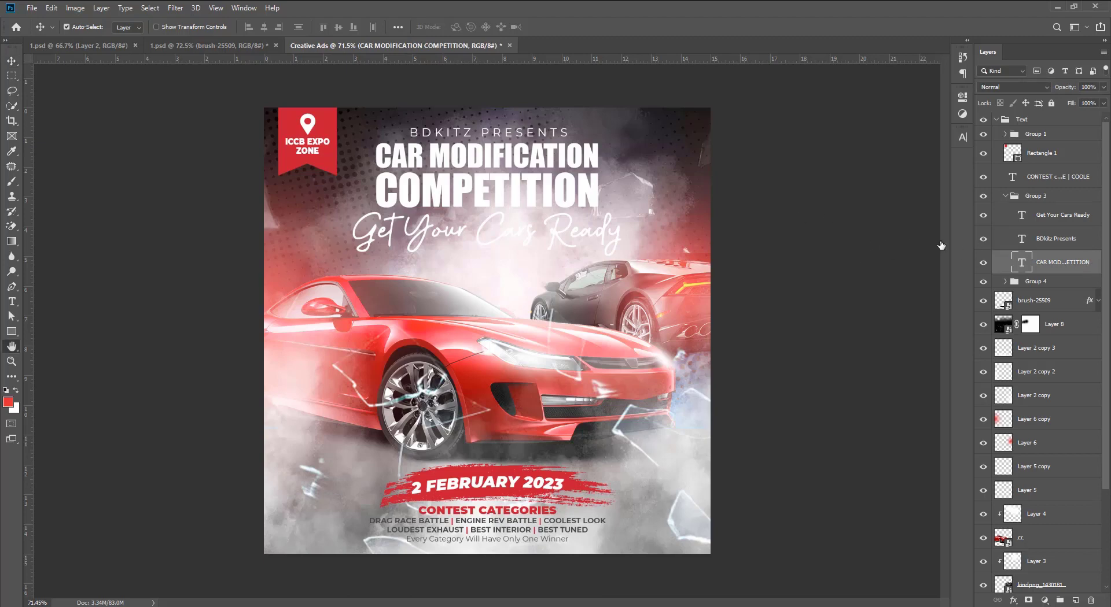
# - Add a red Stroke sampled from the poster and a Drop Shadow with adjusted opacity and distance 0
pyautogui.doubleClick(1076, 262)
pyautogui.moveTo(711, 261); pyautogui.dragTo(641, 193)
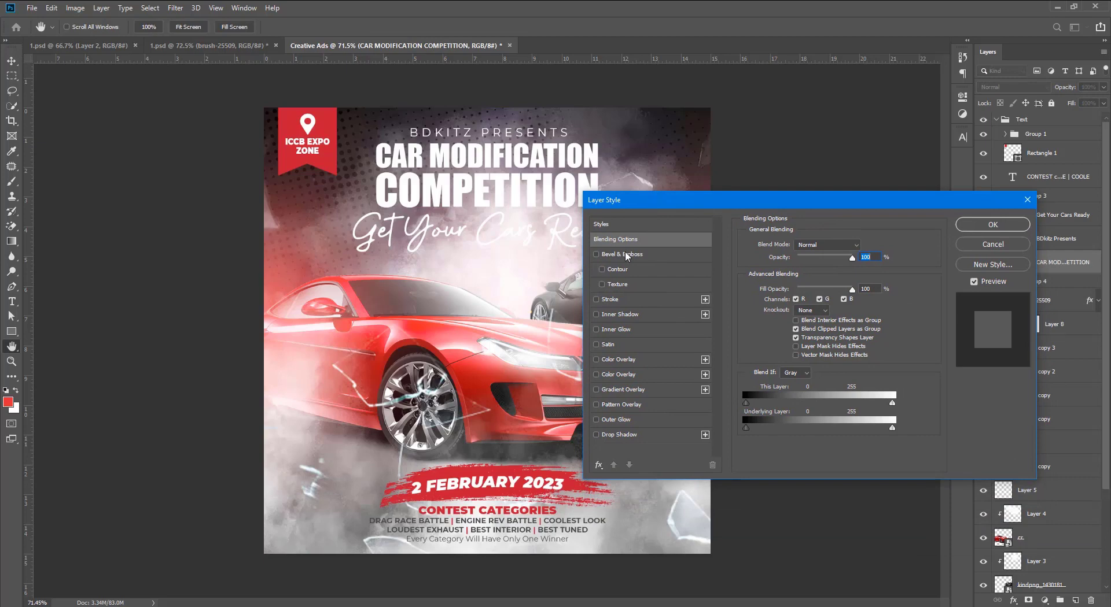
pyautogui.click(609, 301)
pyautogui.click(770, 328)
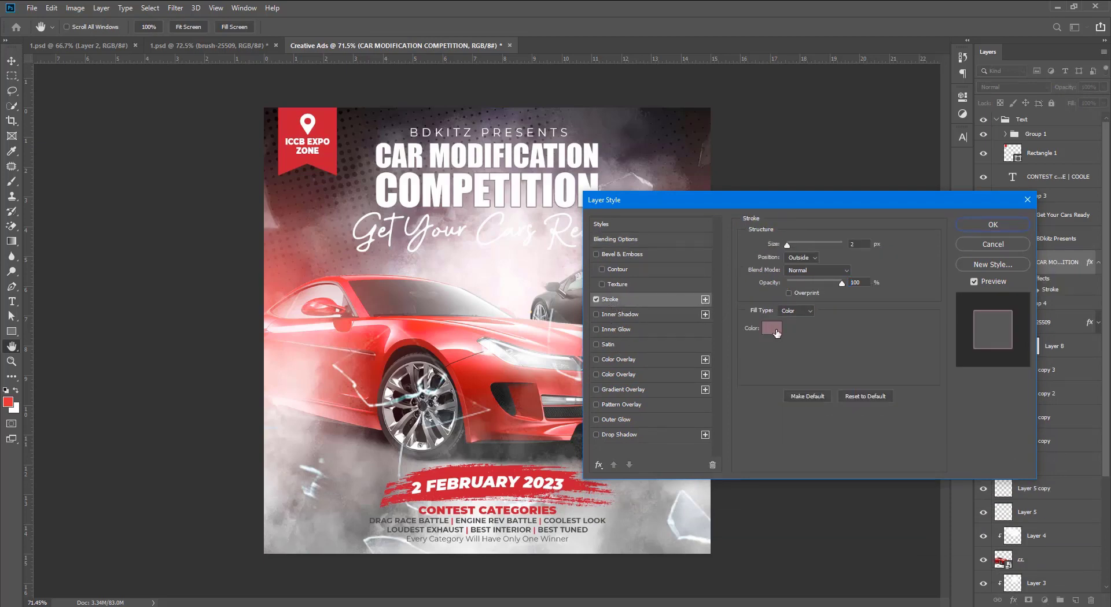
pyautogui.click(336, 107)
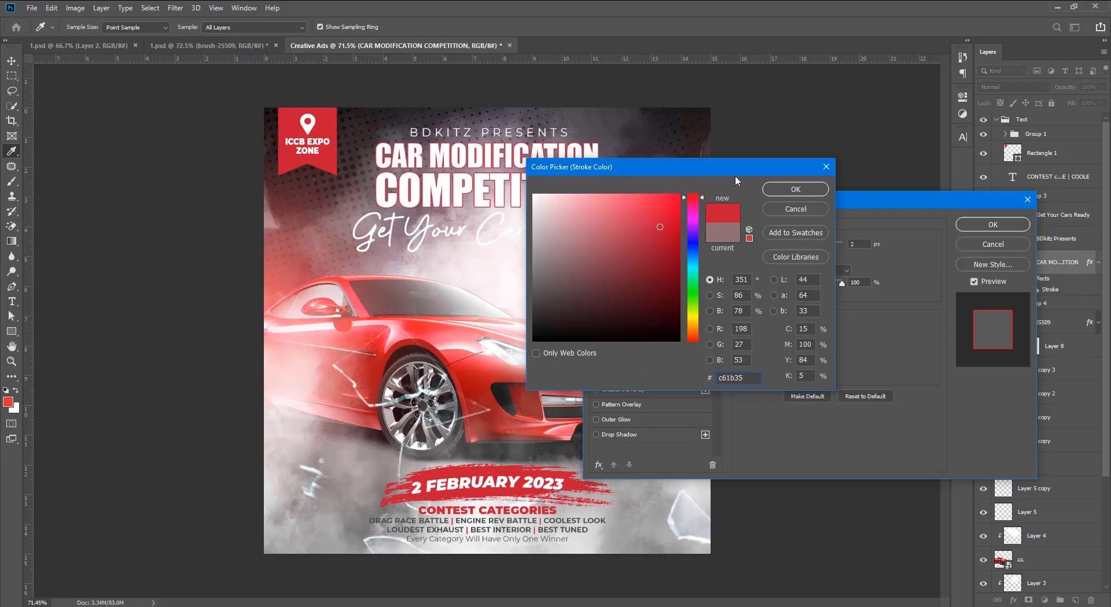
pyautogui.click(803, 188)
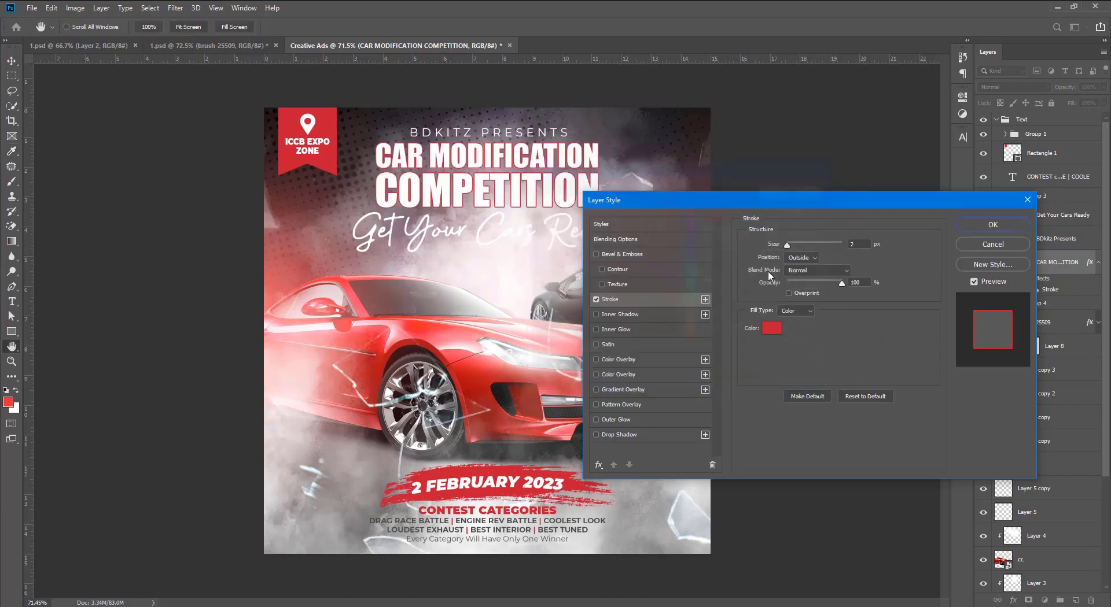
pyautogui.click(612, 438)
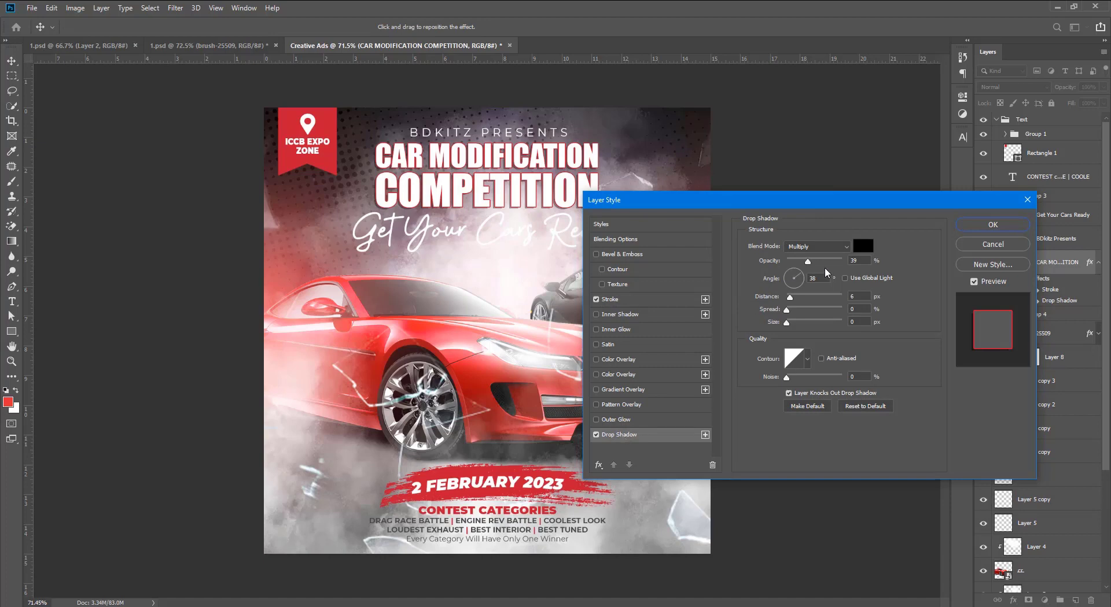
pyautogui.moveTo(810, 262); pyautogui.dragTo(811, 265)
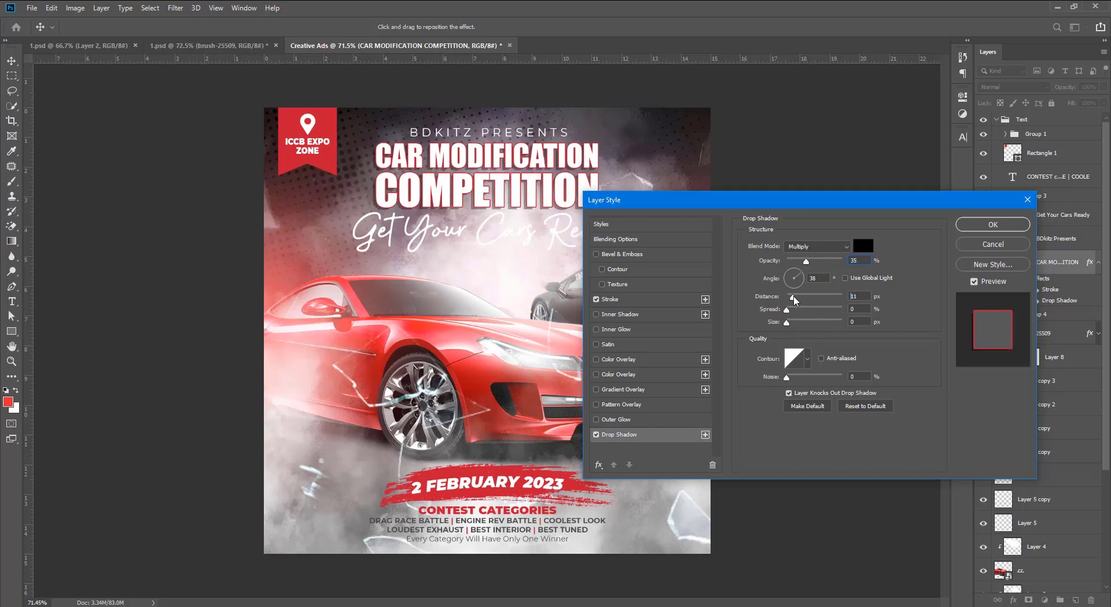
pyautogui.moveTo(792, 299); pyautogui.dragTo(794, 303)
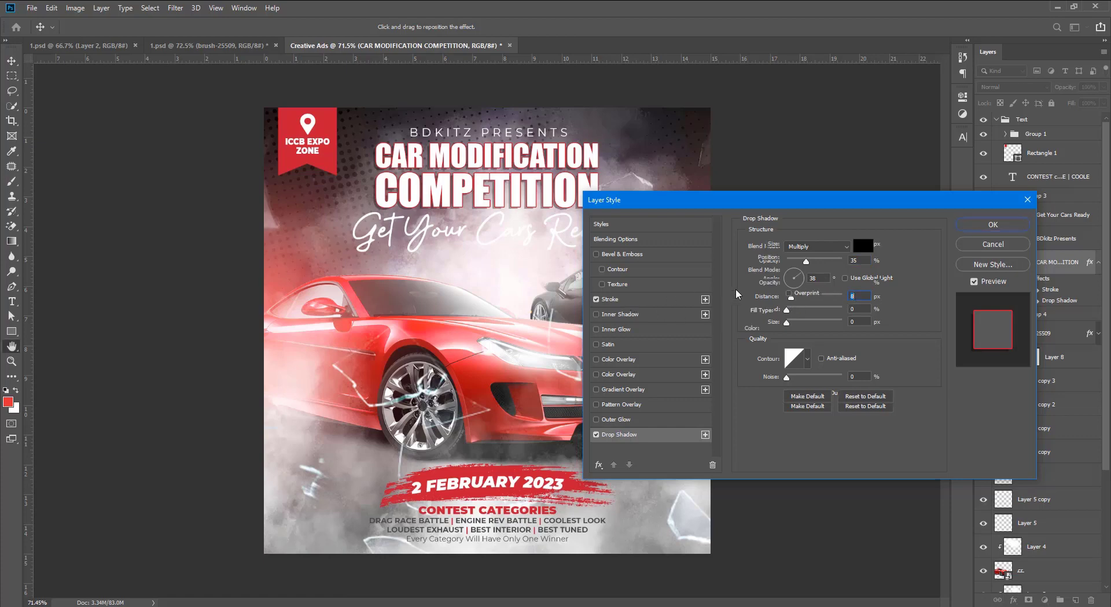
# - Set the stroke to 3 px and add a repositioned Gradient Overlay at 50%, then apply the styles
pyautogui.click(631, 301)
pyautogui.click(856, 245)
pyautogui.press('Up')
pyautogui.press('Up')
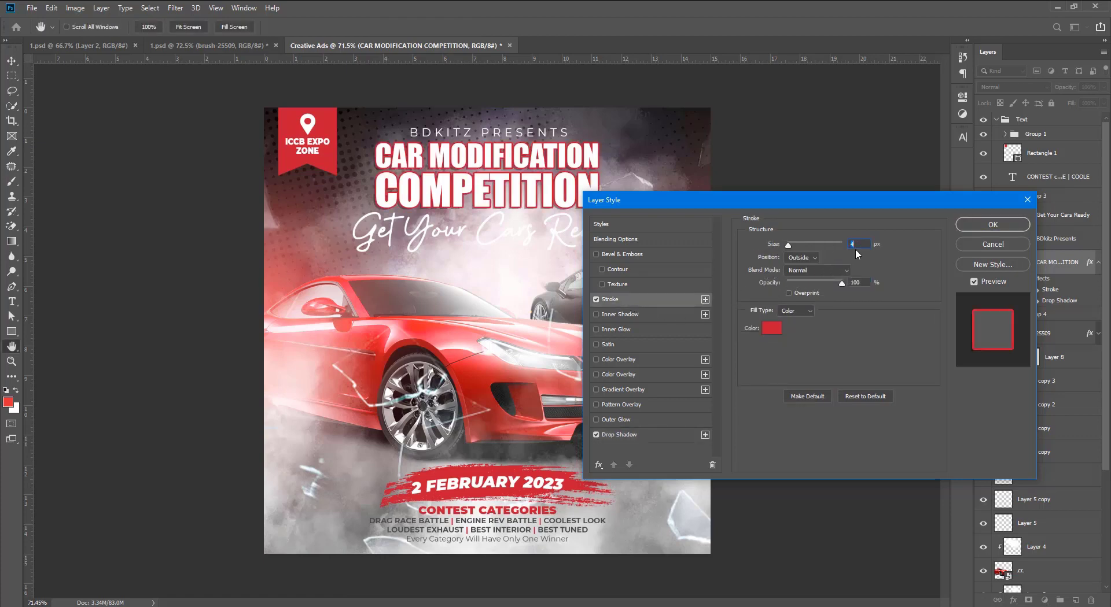
pyautogui.press('Down')
pyautogui.click(617, 360)
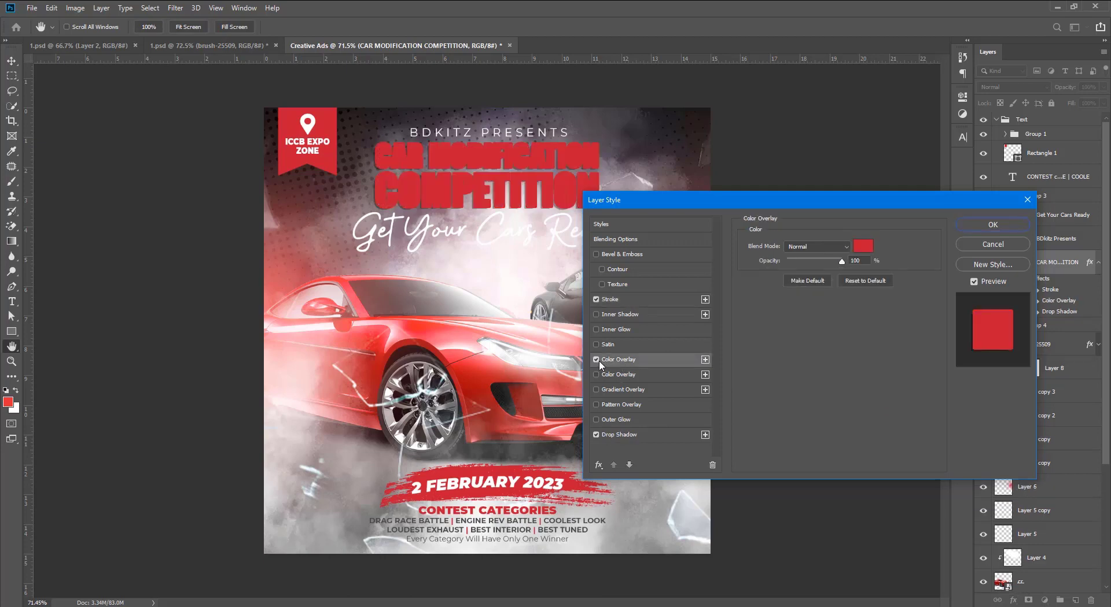
pyautogui.click(610, 390)
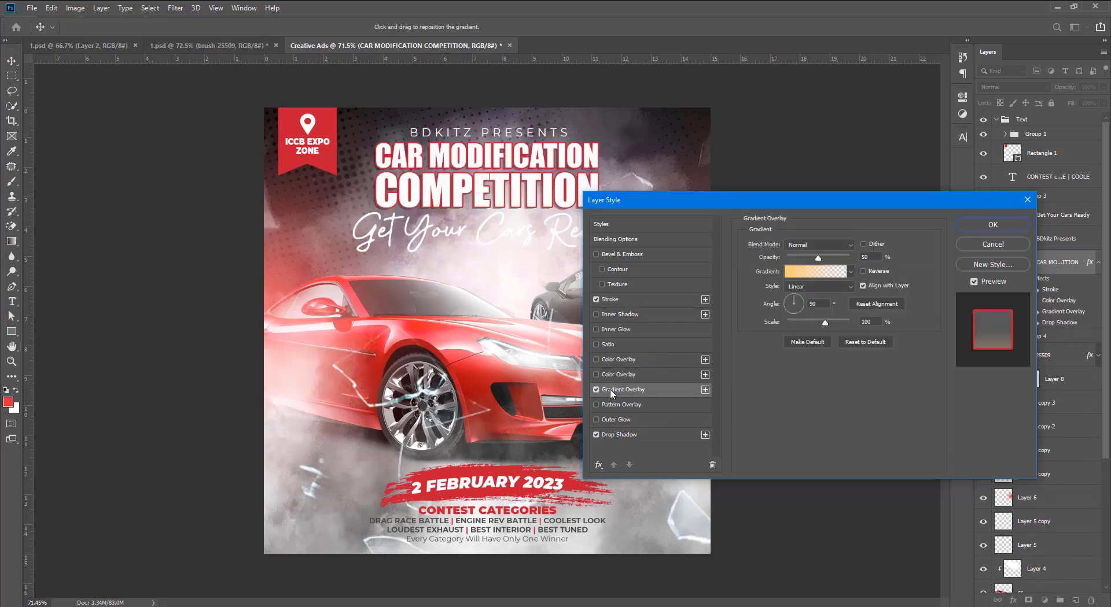
pyautogui.click(791, 271)
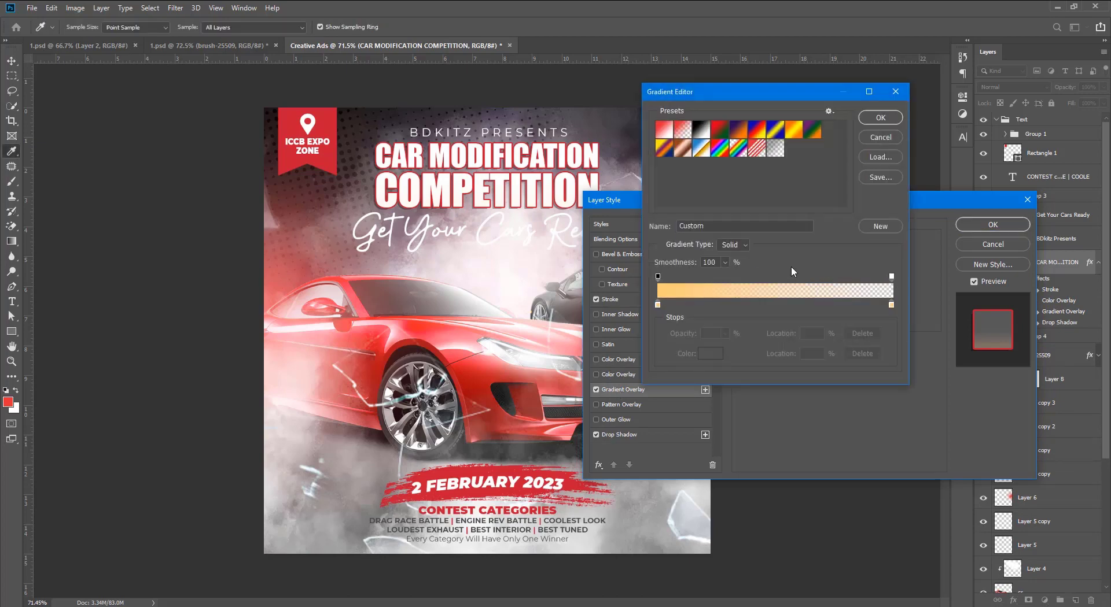
pyautogui.click(880, 118)
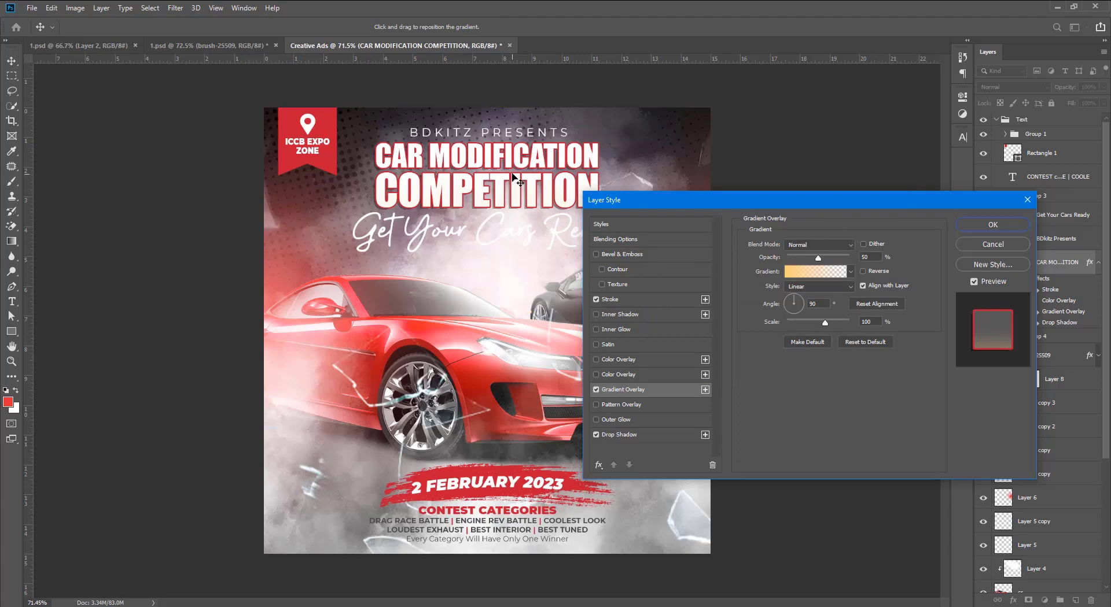
pyautogui.moveTo(511, 184); pyautogui.dragTo(517, 179)
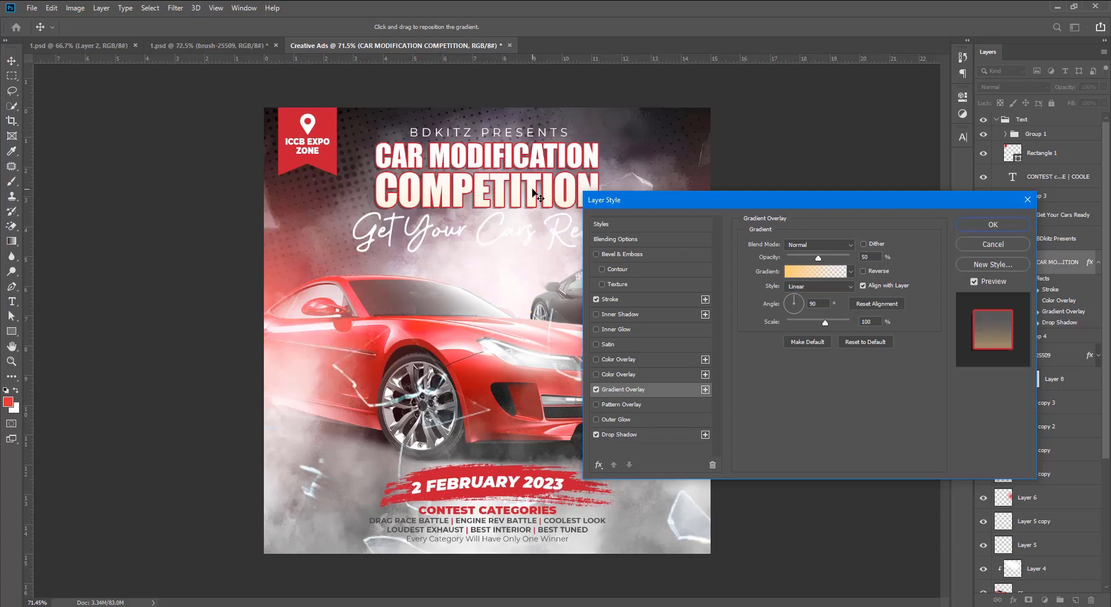
pyautogui.click(993, 225)
# - Copy the headline's layer style and paste it onto the Get Your Cars Ready layer
pyautogui.rightClick(1077, 264)
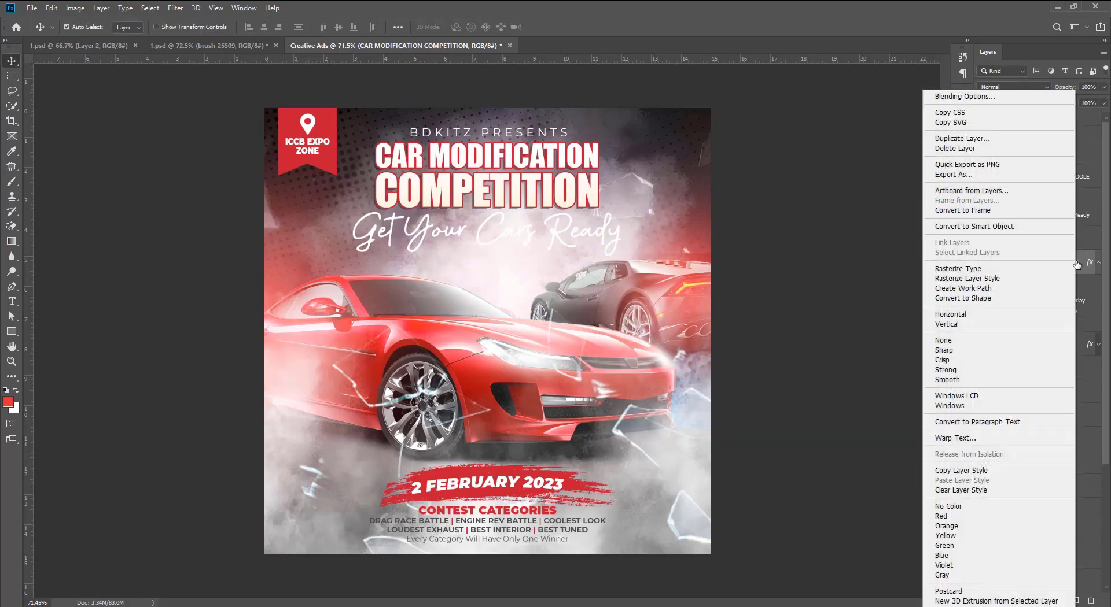
pyautogui.click(963, 470)
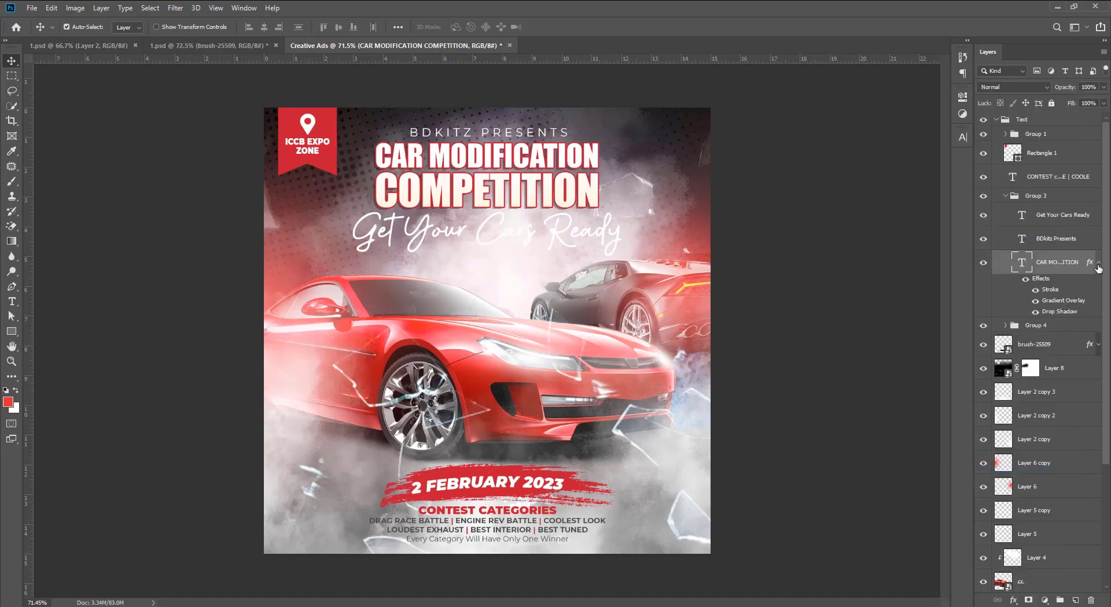
pyautogui.click(1098, 265)
pyautogui.click(1078, 225)
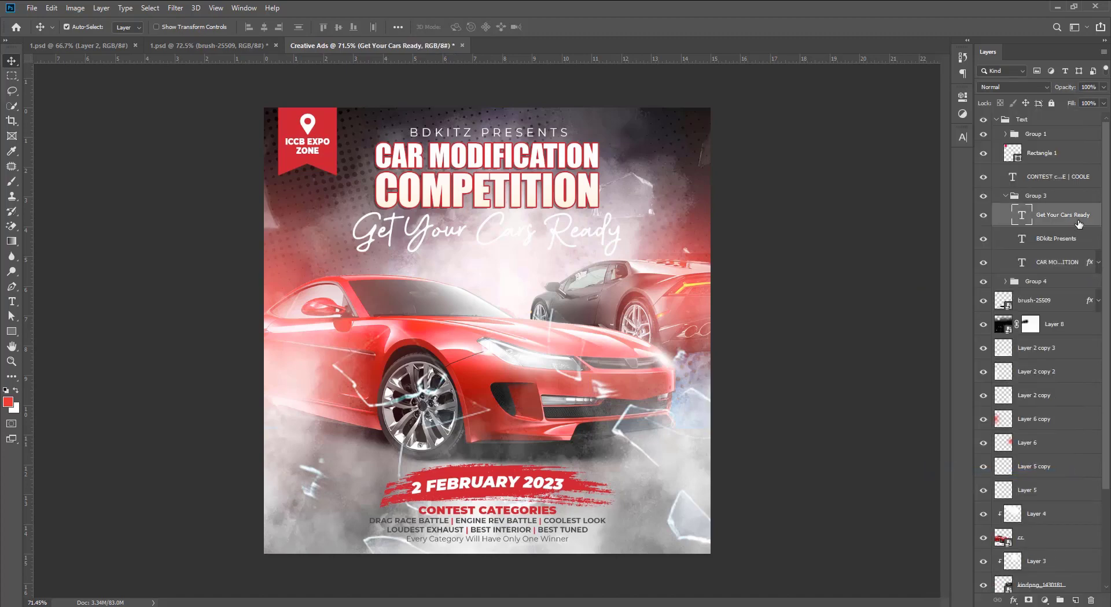
pyautogui.rightClick(1078, 224)
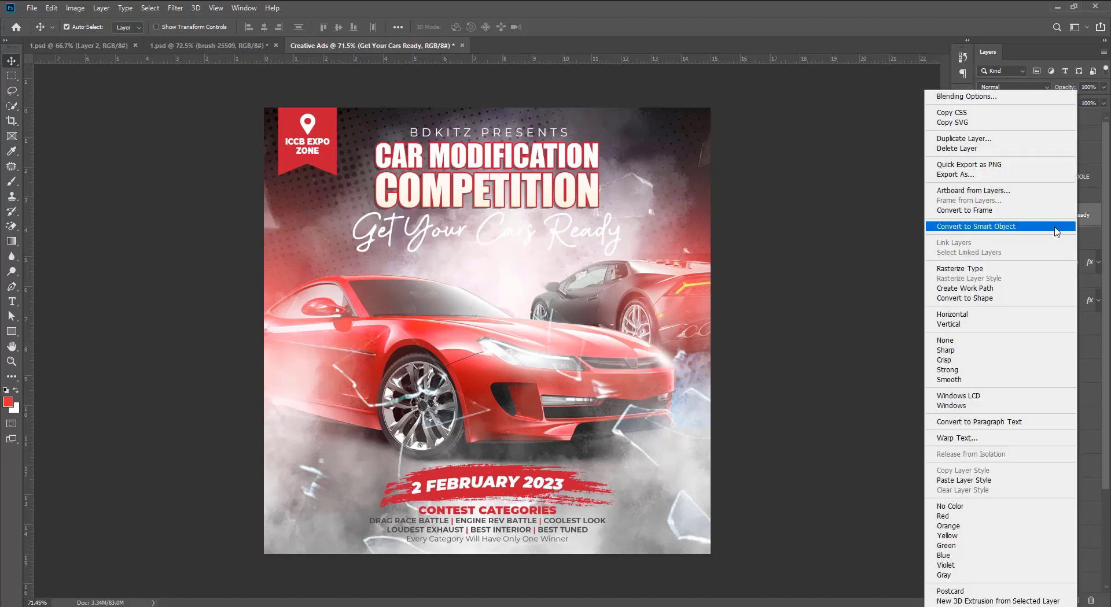
pyautogui.click(954, 480)
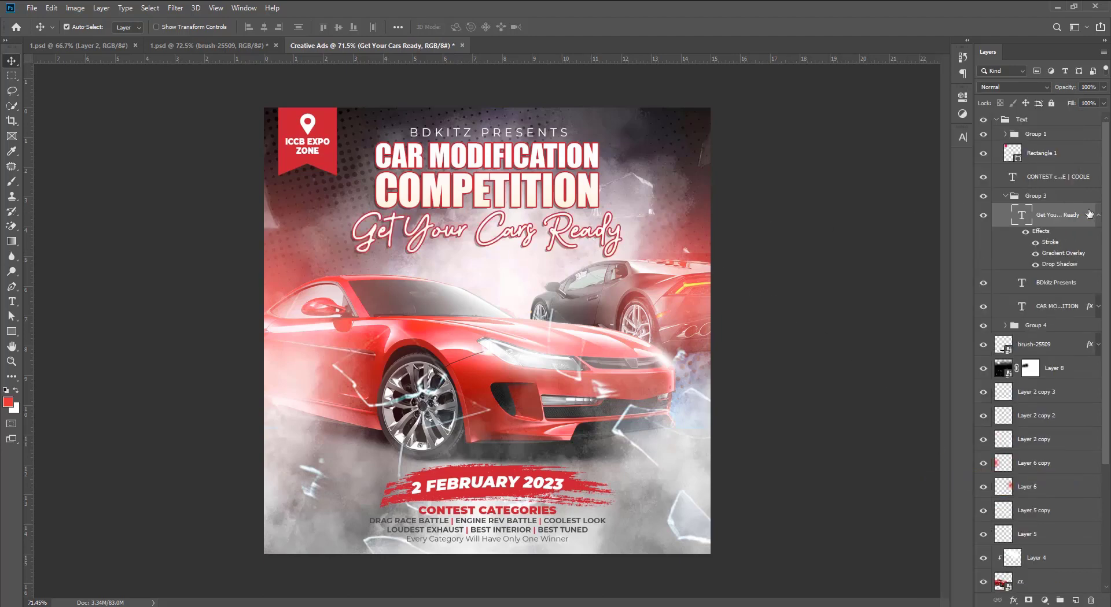
# - Reduce the tagline's Drop Shadow distance to 7
pyautogui.doubleClick(1060, 243)
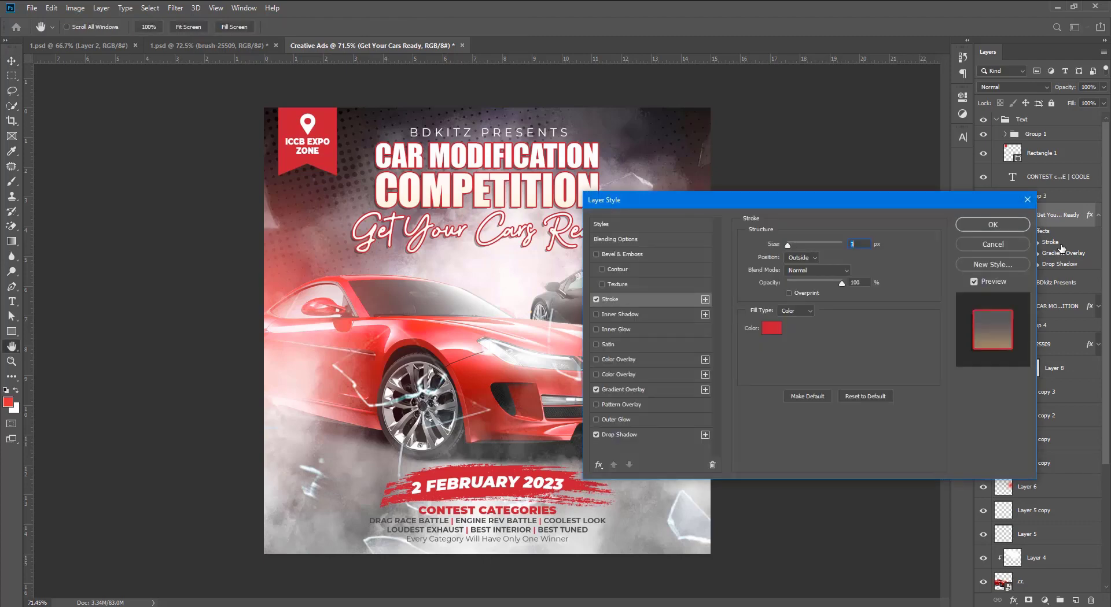
pyautogui.click(622, 436)
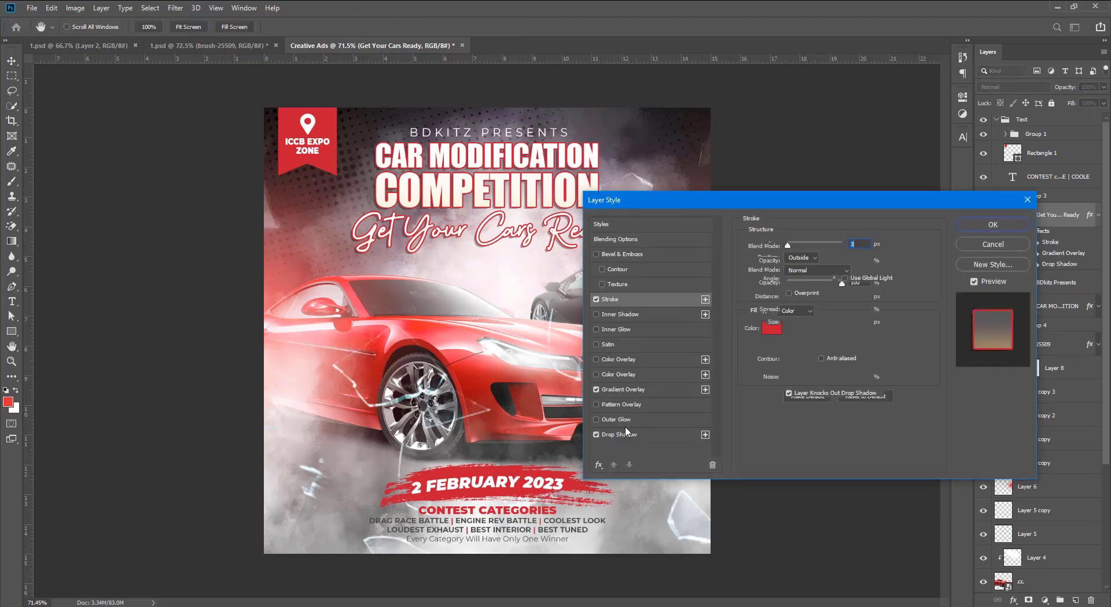
pyautogui.click(859, 297)
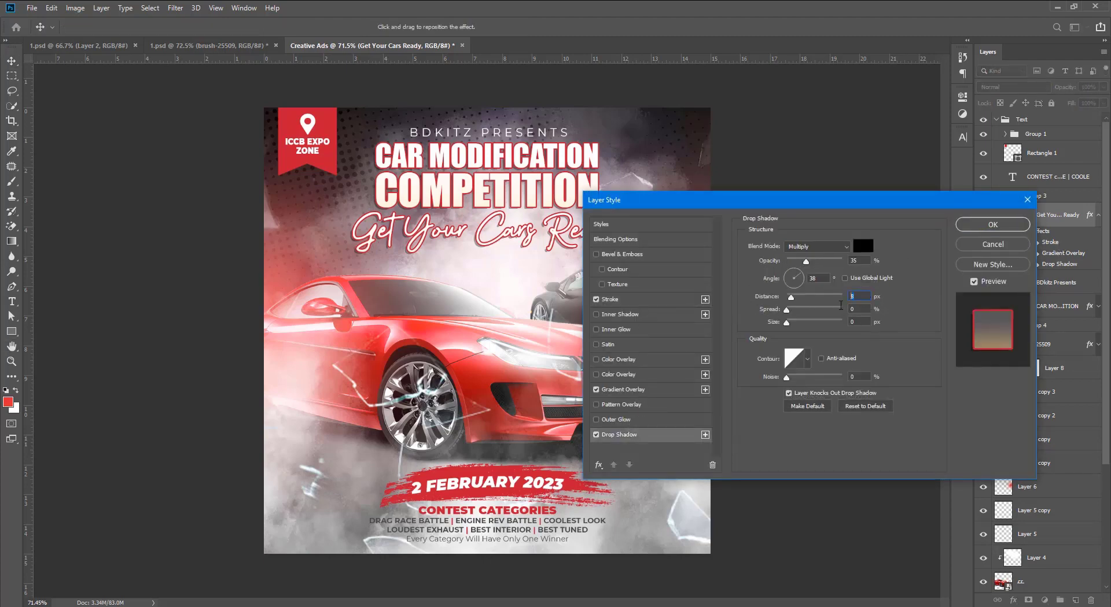
pyautogui.press('Down')
pyautogui.press('Down')
pyautogui.click(622, 390)
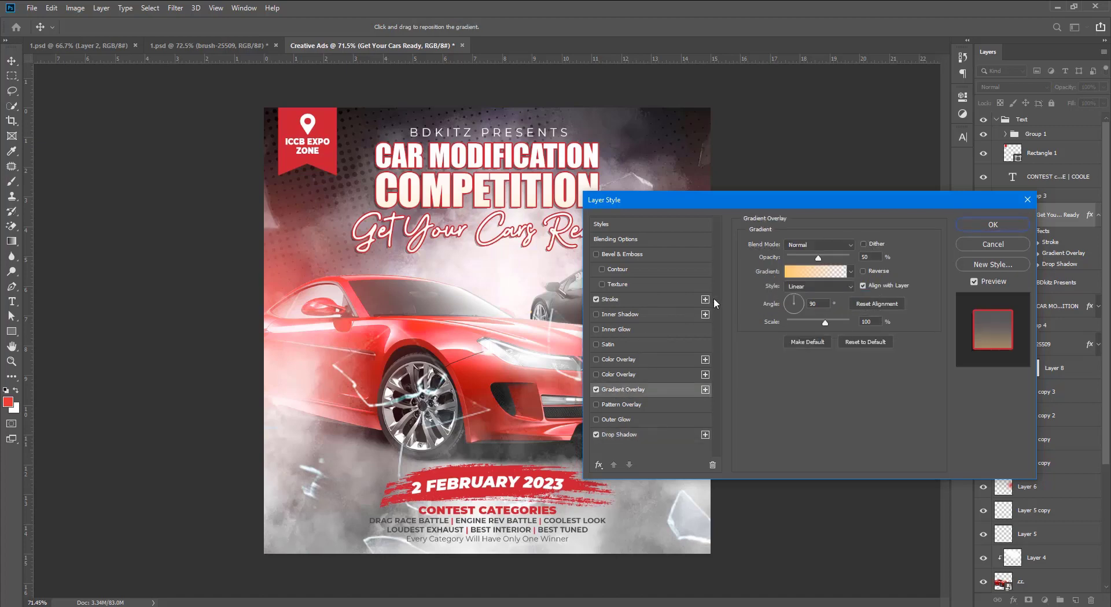
# - Change the tagline's stroke colour to a muted grey and apply the effects
pyautogui.click(621, 299)
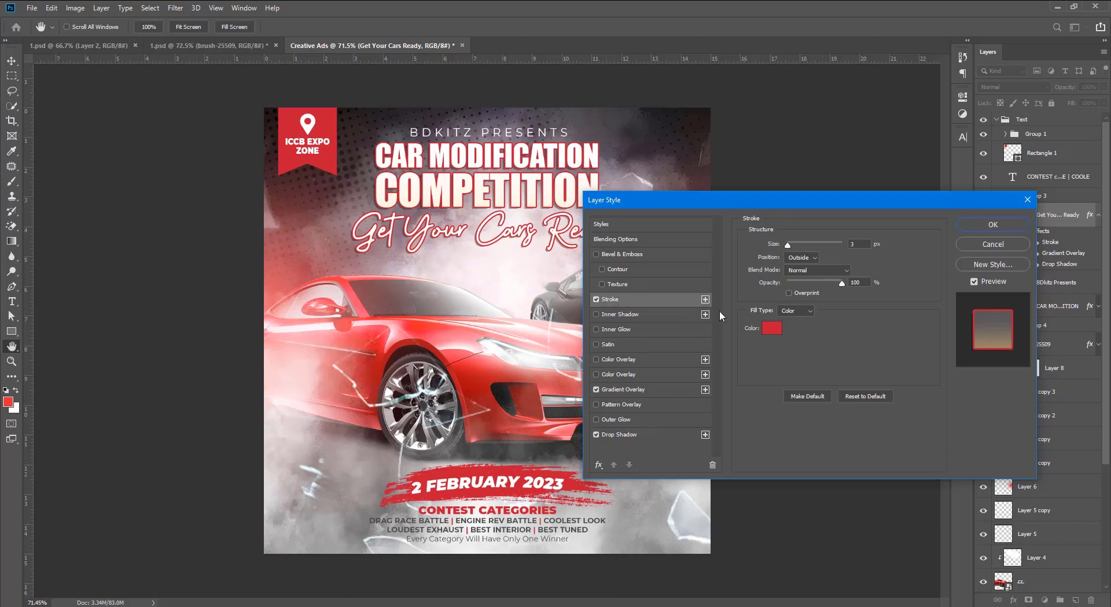
pyautogui.click(772, 328)
pyautogui.click(388, 261)
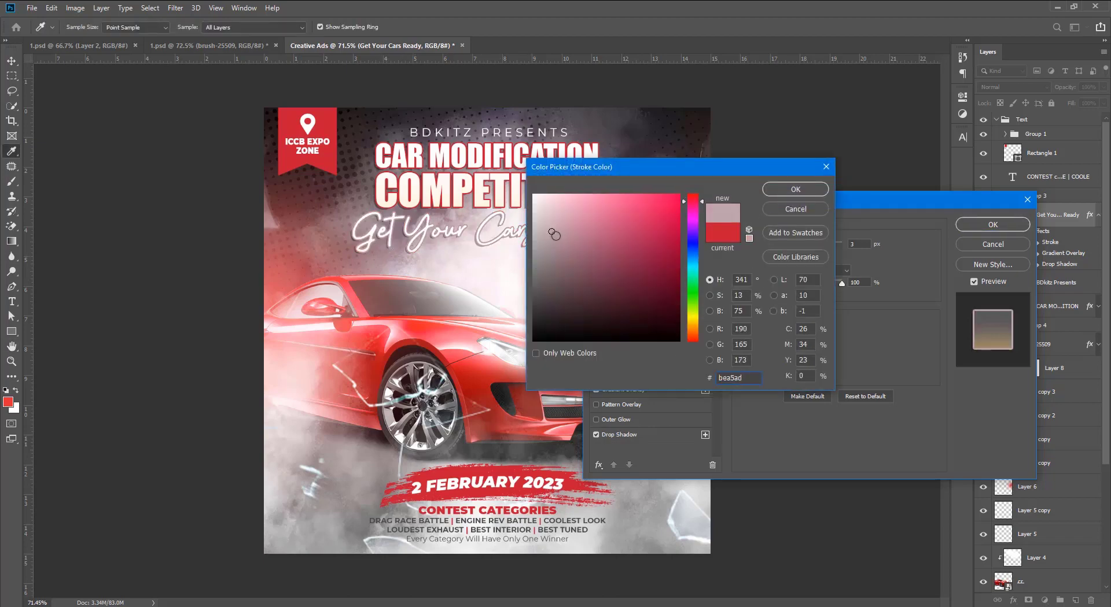
pyautogui.moveTo(542, 260); pyautogui.dragTo(552, 232)
pyautogui.click(547, 257)
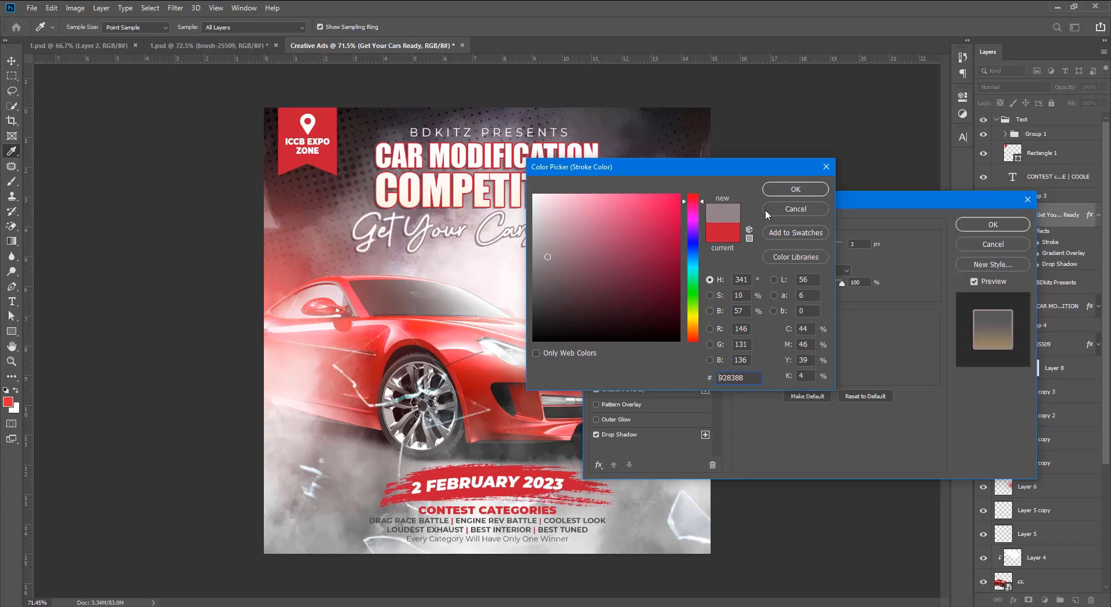
pyautogui.press('Return')
pyautogui.click(997, 224)
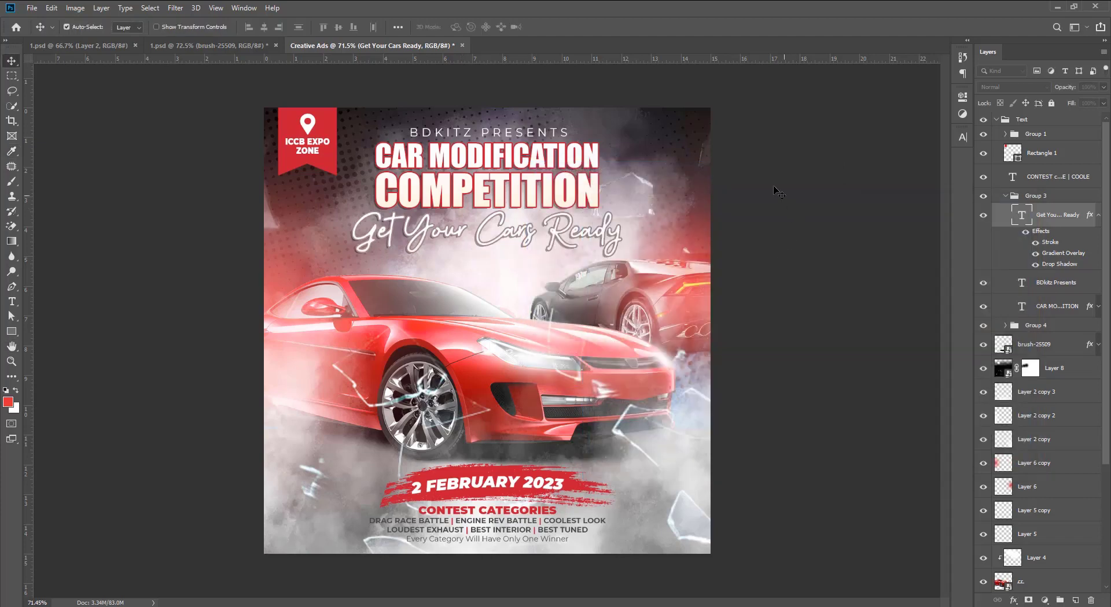
pyautogui.click(1097, 215)
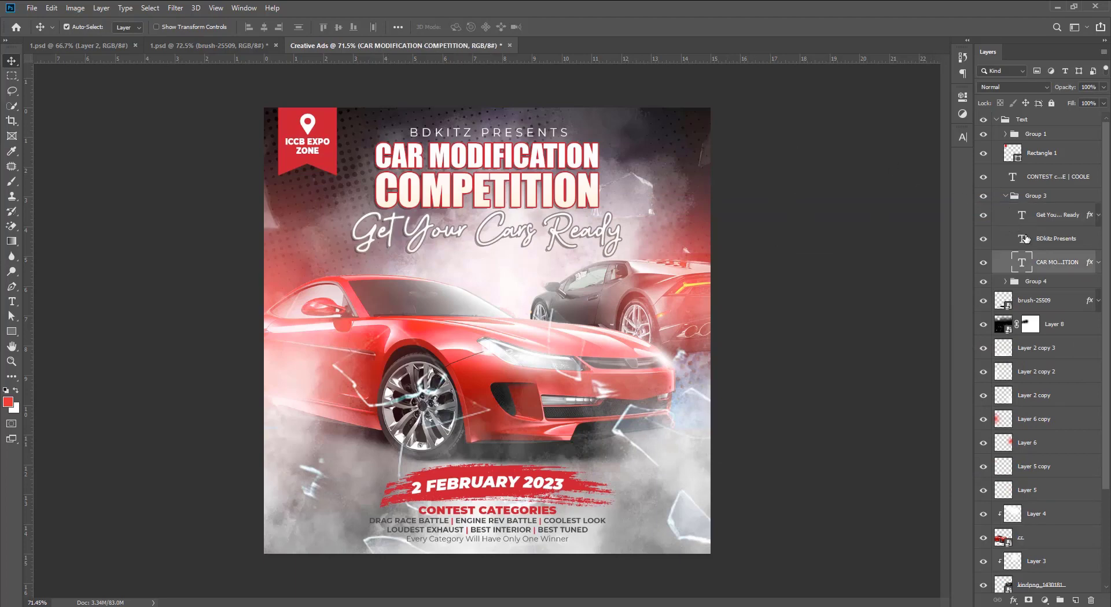
# - Centre the three headline text layers horizontally on the canvas, then collapse the Text group
pyautogui.click(1035, 263)
pyautogui.keyDown('shift'); pyautogui.click(1051, 219); pyautogui.keyUp('shift')
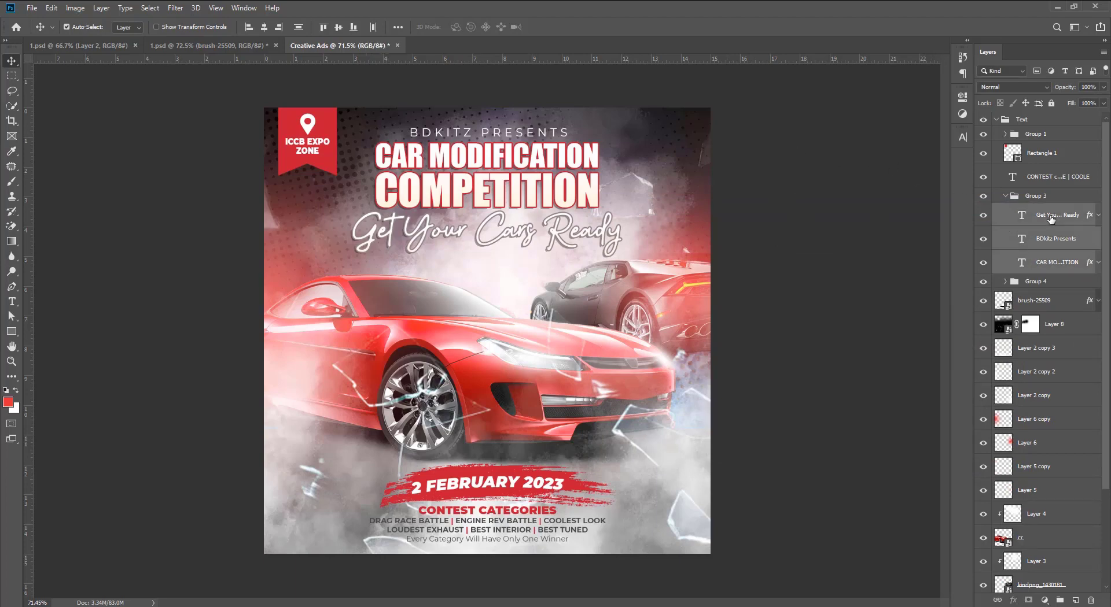
pyautogui.click(264, 27)
pyautogui.hotkey('ctrl', 'a')
pyautogui.click(265, 27)
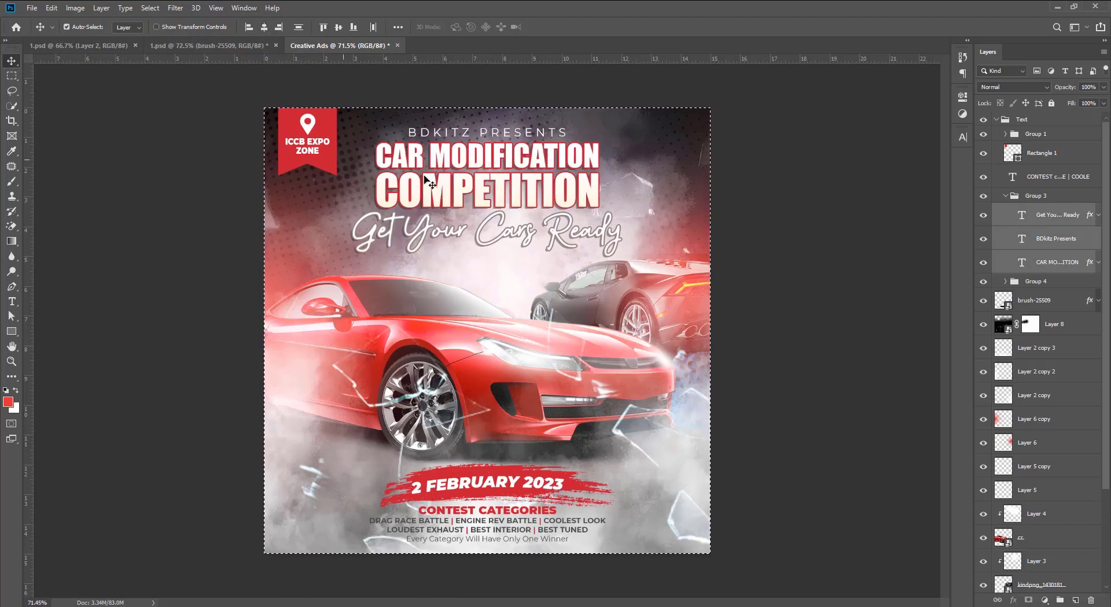
pyautogui.click(752, 278)
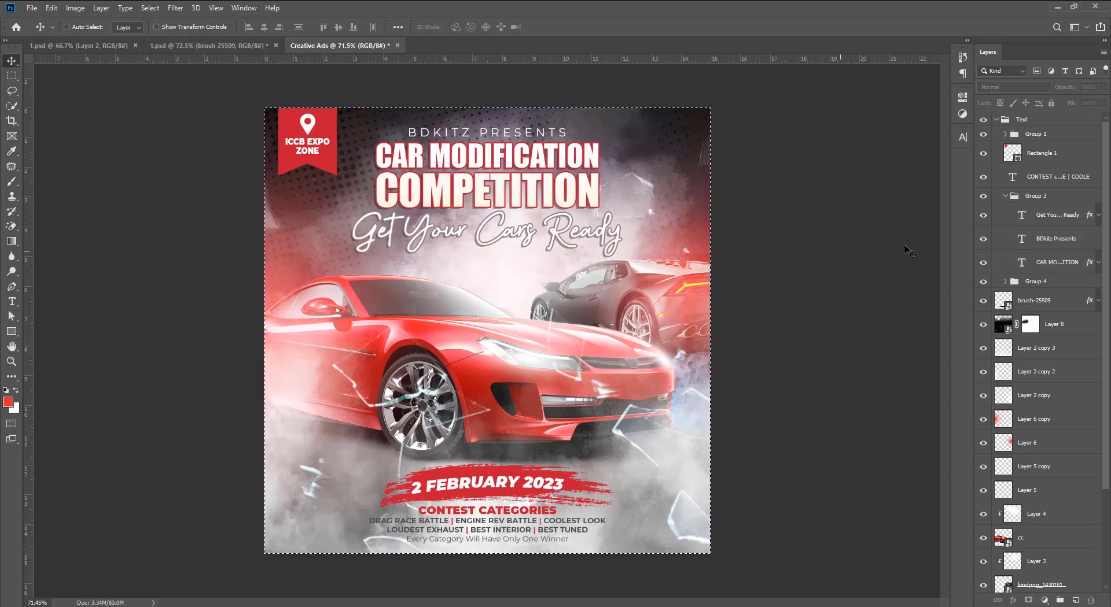
pyautogui.hotkey('ctrl', 'd')
pyautogui.click(995, 119)
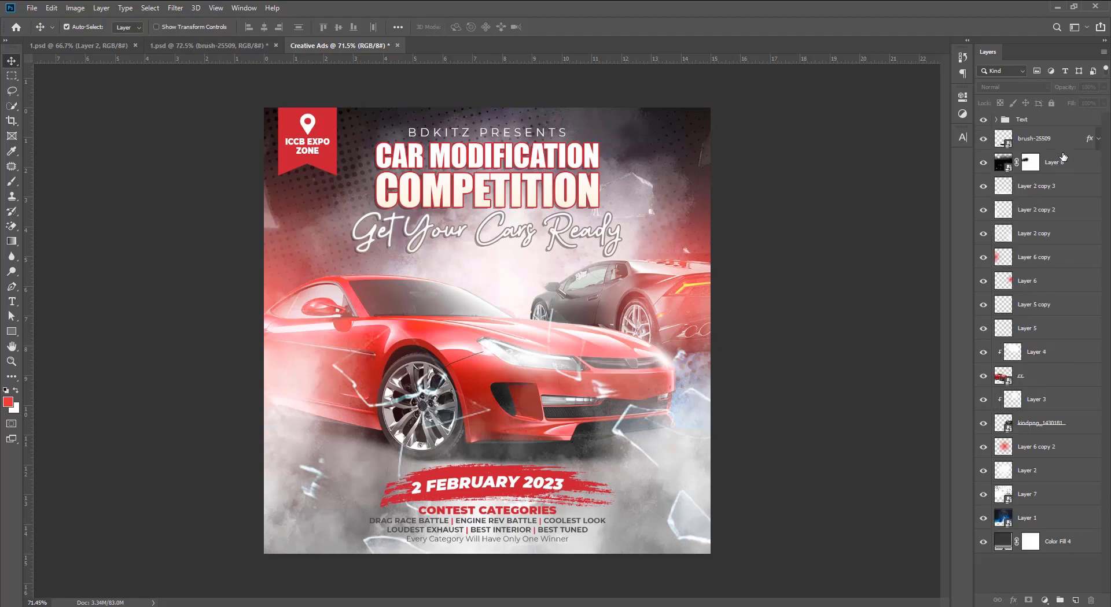
pyautogui.click(1059, 165)
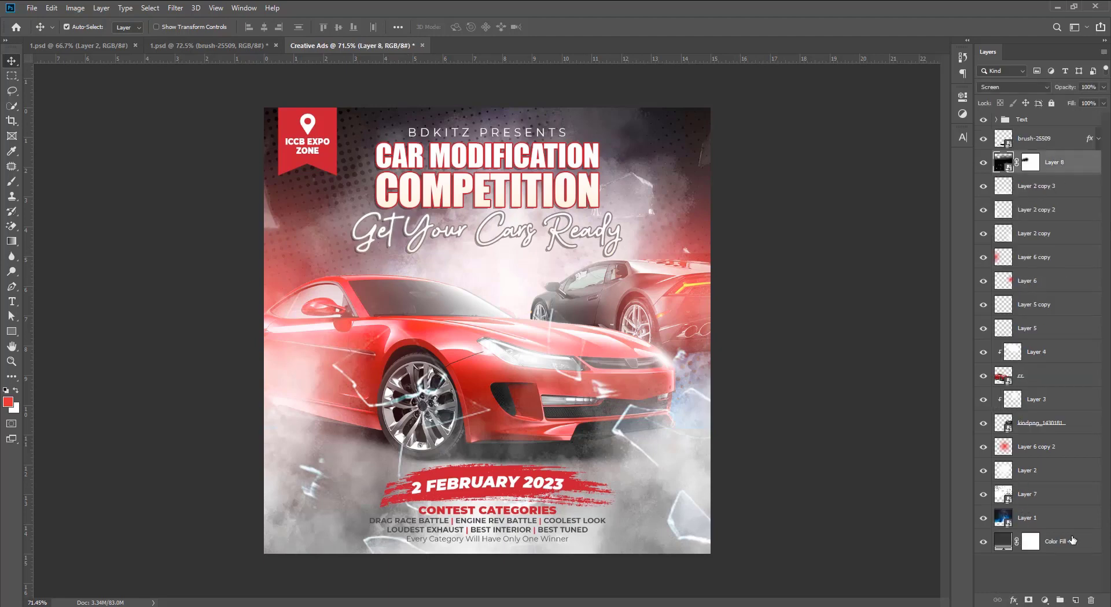
# - Add a Color Balance adjustment layer and shift its shadows toward red and blue
pyautogui.click(1043, 602)
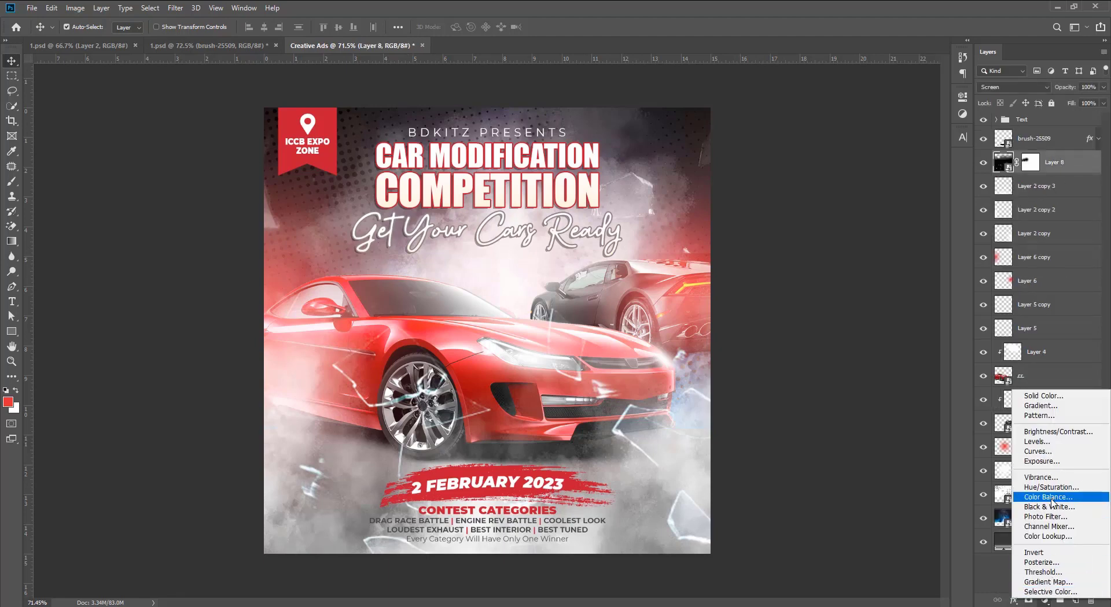
pyautogui.click(1049, 497)
pyautogui.click(856, 132)
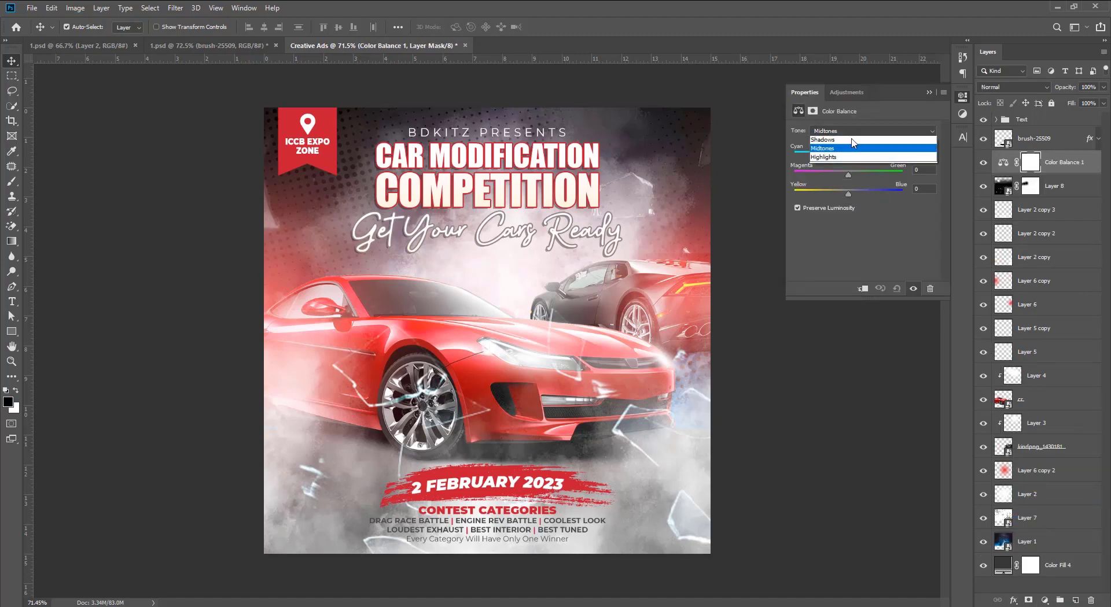
pyautogui.click(851, 143)
pyautogui.moveTo(851, 154)
pyautogui.mouseDown()
pyautogui.moveTo(862, 158)
pyautogui.moveTo(837, 183)
pyautogui.mouseUp()
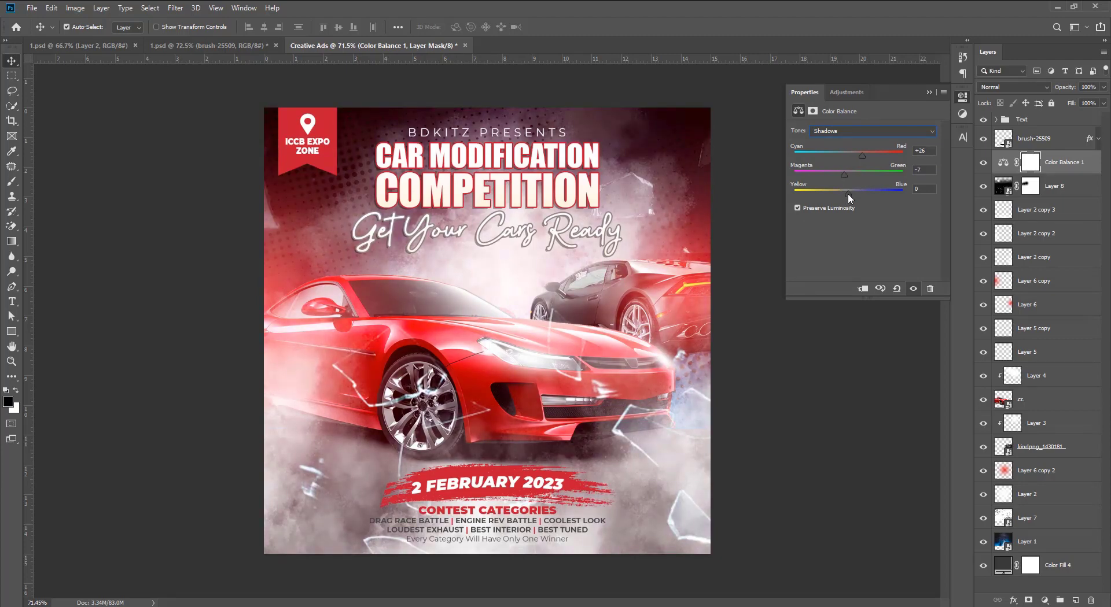
pyautogui.moveTo(847, 193)
pyautogui.mouseDown()
pyautogui.moveTo(864, 199)
pyautogui.moveTo(834, 203)
pyautogui.mouseUp()
pyautogui.moveTo(847, 206); pyautogui.dragTo(843, 199)
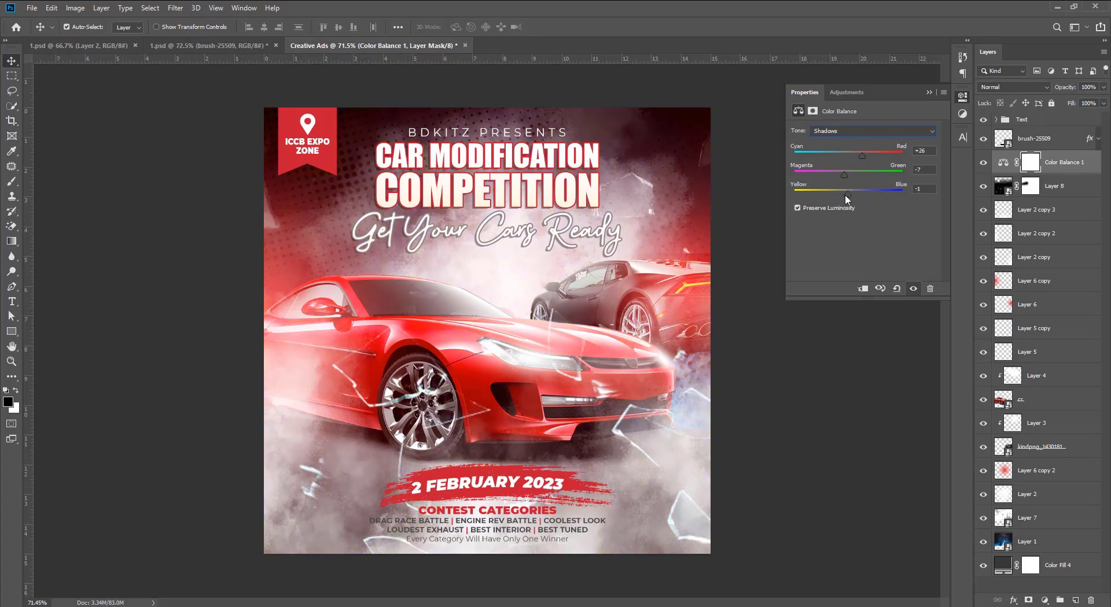
# - Push the Color Balance midtones toward red, slightly green, then blue
pyautogui.click(848, 131)
pyautogui.click(848, 149)
pyautogui.moveTo(852, 155); pyautogui.dragTo(857, 163)
pyautogui.moveTo(849, 174)
pyautogui.mouseDown()
pyautogui.moveTo(833, 175)
pyautogui.moveTo(859, 188)
pyautogui.moveTo(848, 194)
pyautogui.mouseUp()
pyautogui.moveTo(848, 194)
pyautogui.mouseDown()
pyautogui.moveTo(866, 197)
pyautogui.moveTo(837, 206)
pyautogui.mouseUp()
# - Nudge the Color Balance highlights slightly toward cyan and yellow, then close Properties
pyautogui.click(858, 131)
pyautogui.click(851, 155)
pyautogui.moveTo(851, 157)
pyautogui.mouseDown()
pyautogui.moveTo(841, 157)
pyautogui.moveTo(850, 170)
pyautogui.mouseUp()
pyautogui.moveTo(847, 195); pyautogui.dragTo(846, 195)
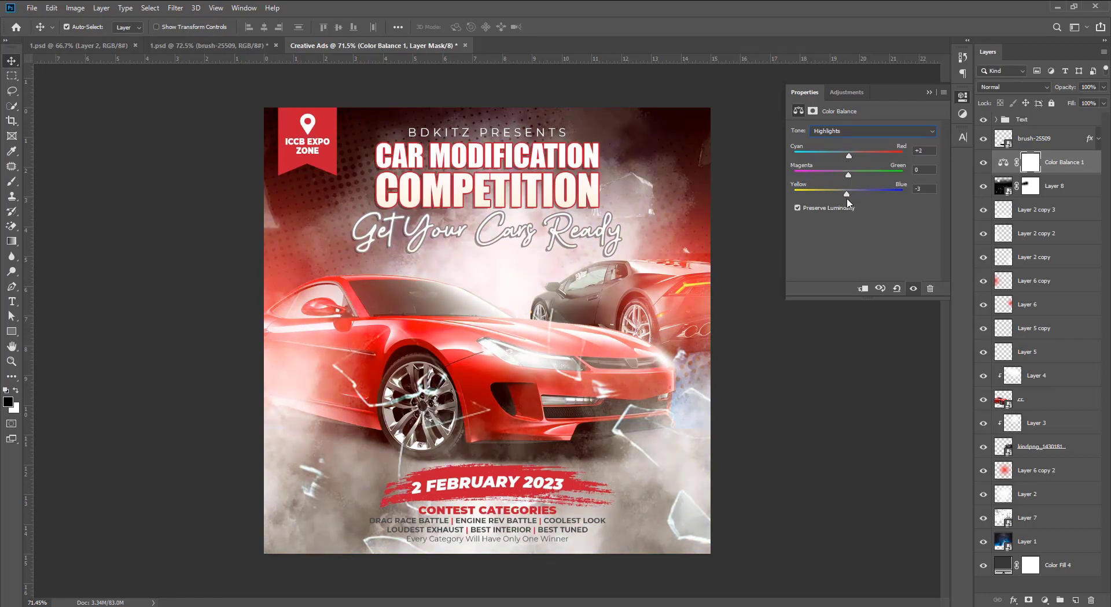
pyautogui.click(928, 93)
pyautogui.click(822, 159)
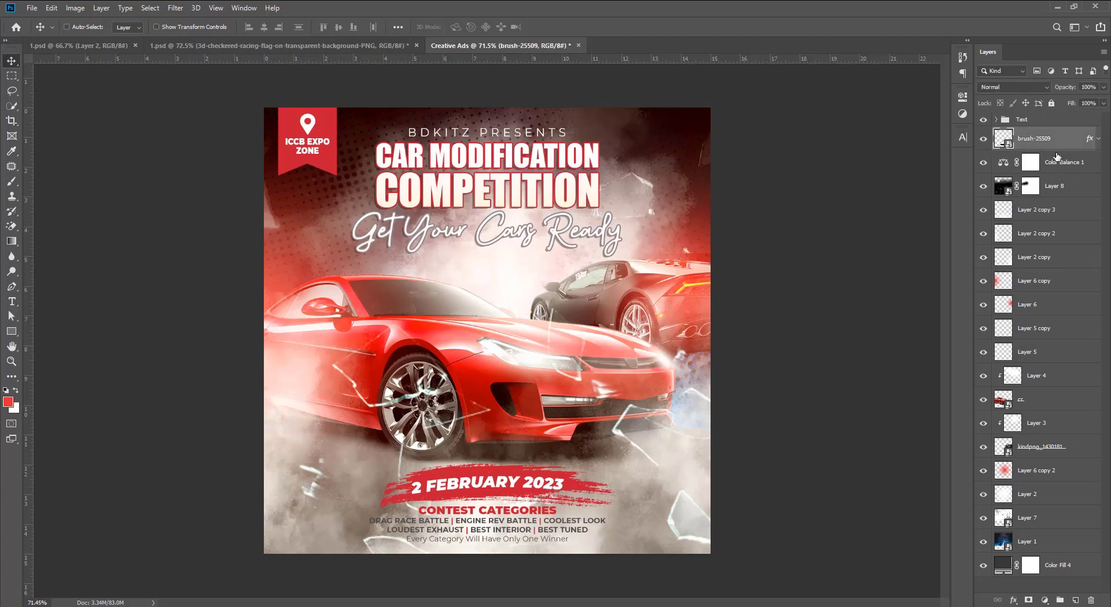
# - Place the checkered flag top-right with a 5-pixel Gaussian blur, beneath Color Balance 1
pyautogui.moveTo(1034, 140); pyautogui.dragTo(1056, 158)
pyautogui.moveTo(717, 228)
pyautogui.mouseDown()
pyautogui.moveTo(653, 120)
pyautogui.moveTo(641, 118)
pyautogui.mouseUp()
pyautogui.click(176, 8)
pyautogui.moveTo(182, 139)
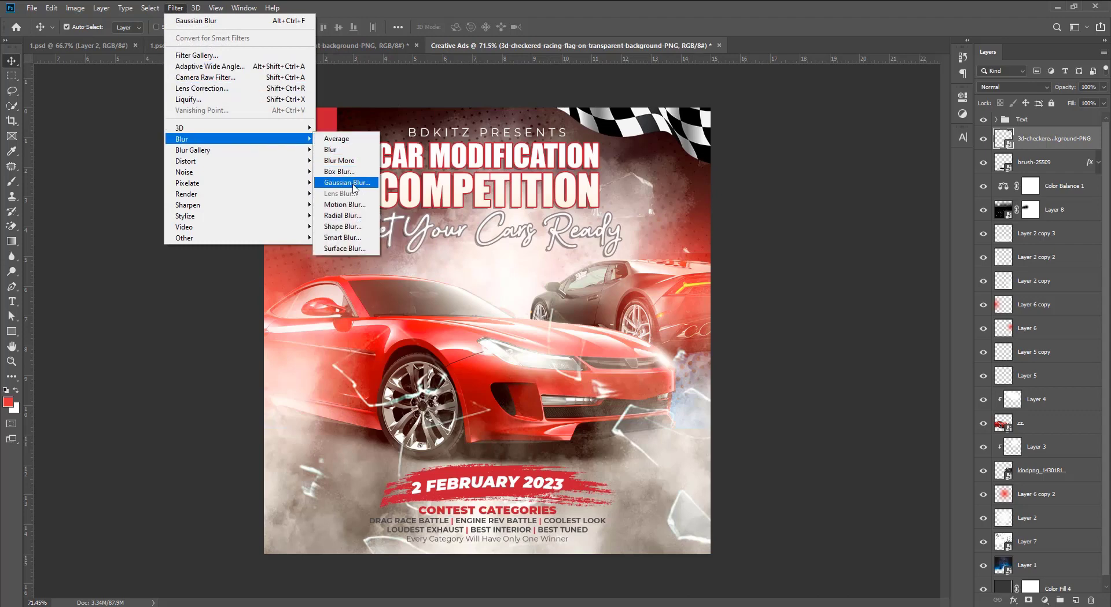
pyautogui.click(345, 182)
pyautogui.moveTo(629, 168); pyautogui.dragTo(694, 203)
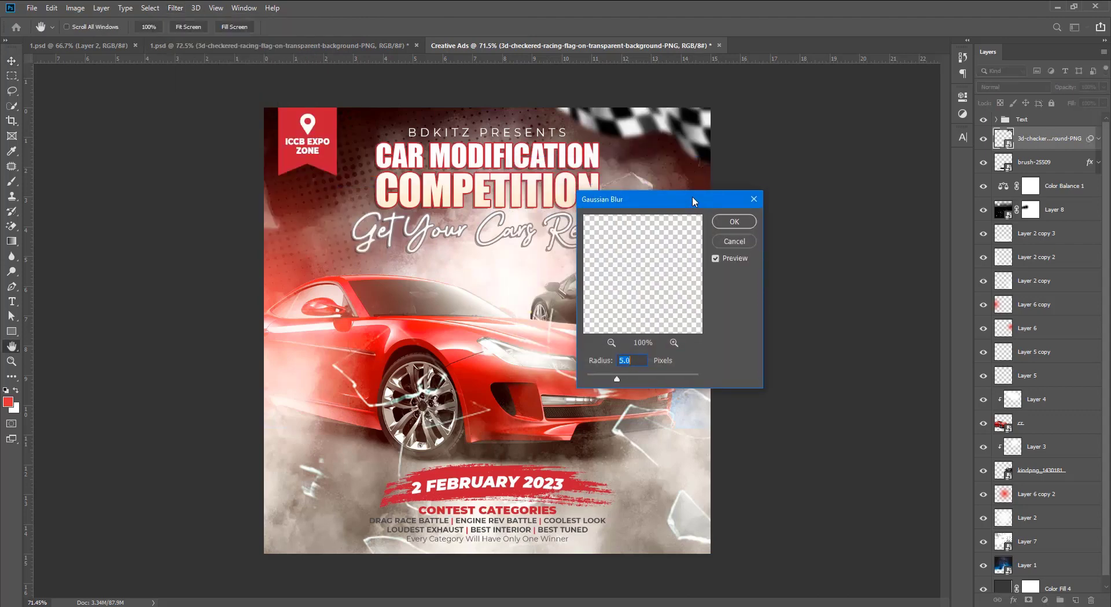
pyautogui.click(732, 223)
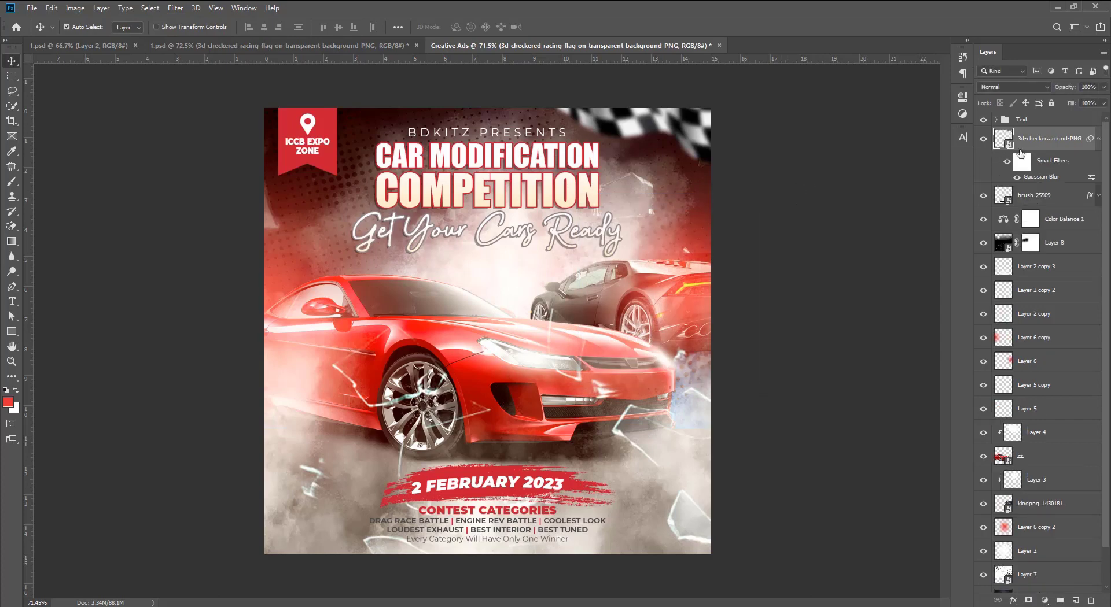
pyautogui.moveTo(1061, 142); pyautogui.dragTo(1059, 198)
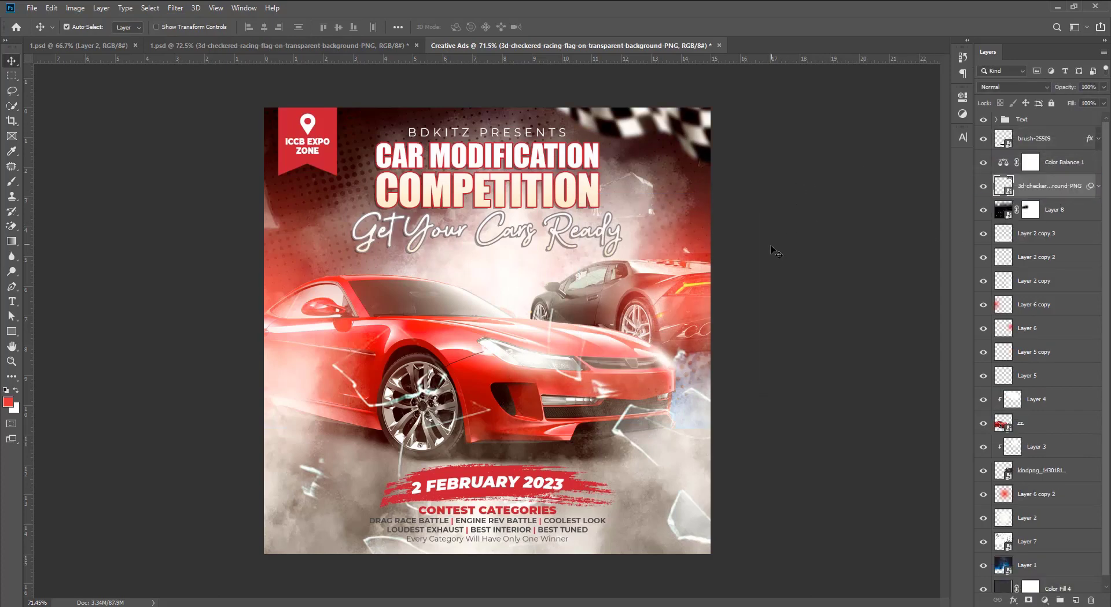
pyautogui.click(1075, 167)
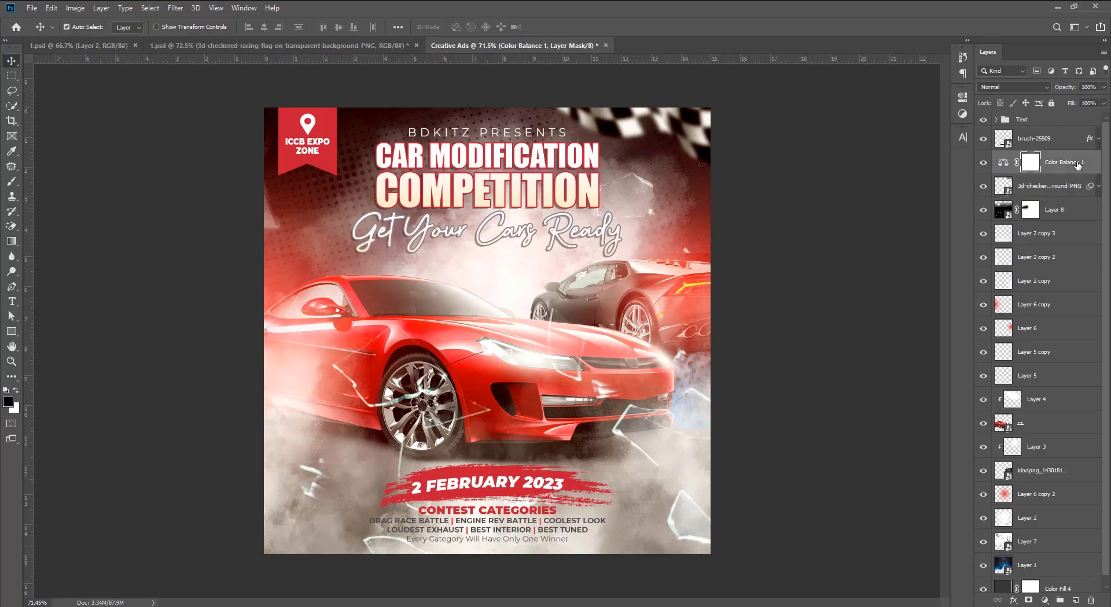